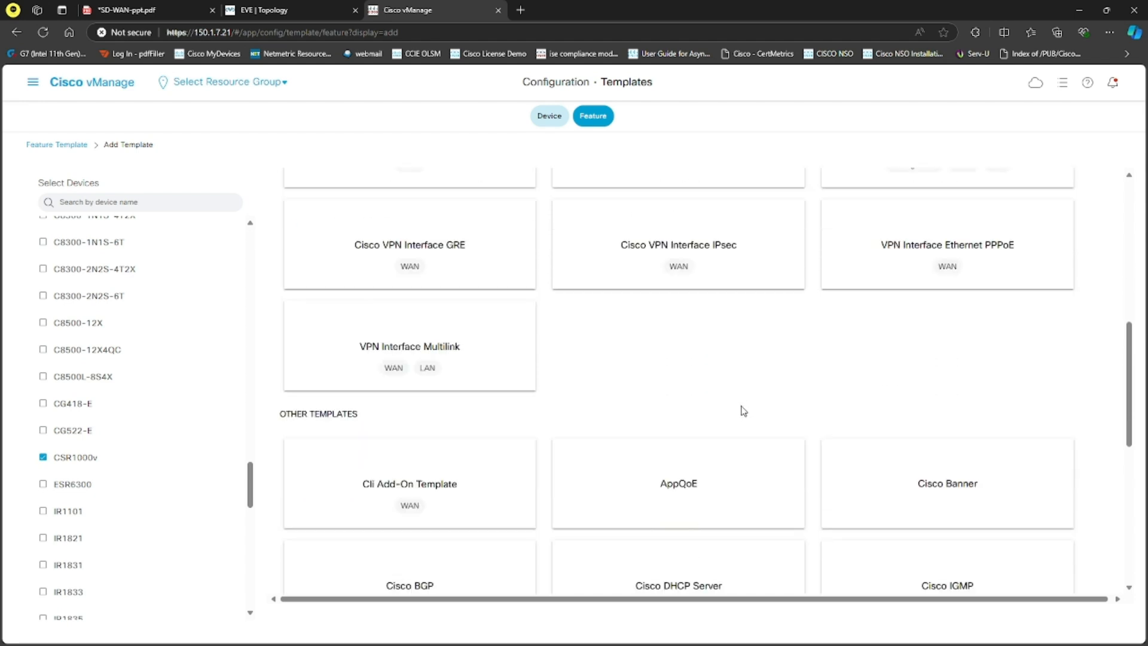
scroll(717, 421, "down", 4)
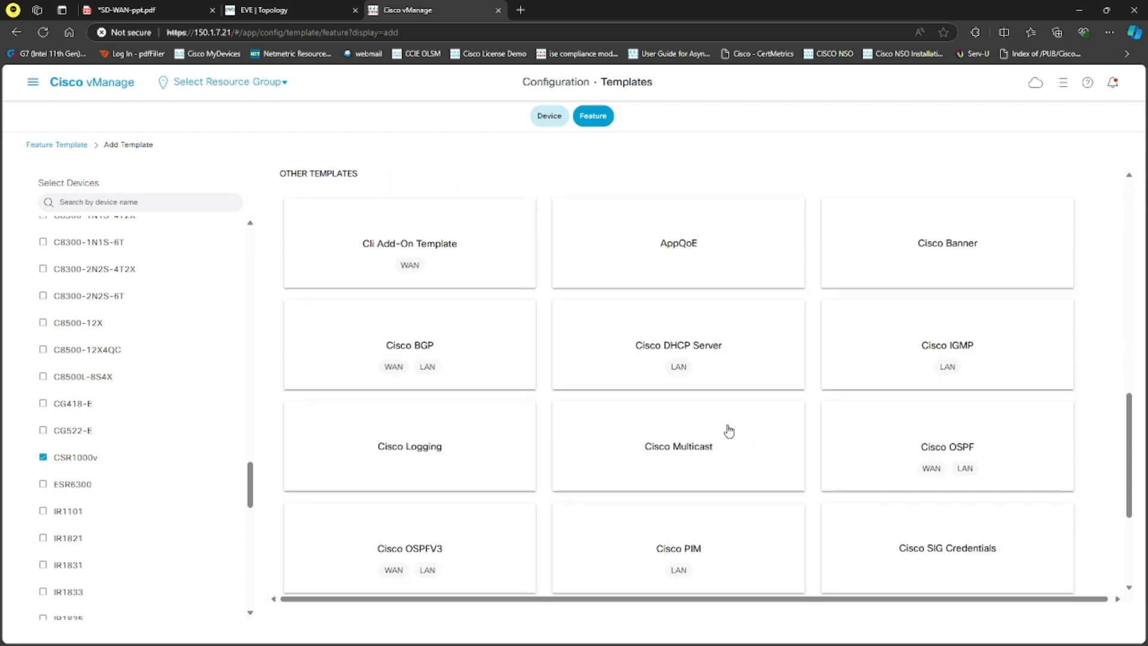
Step: Try adding vEdge Cloud to the selected device models by filtering for "ved", and clear the filter
scroll(686, 413, "up", 10)
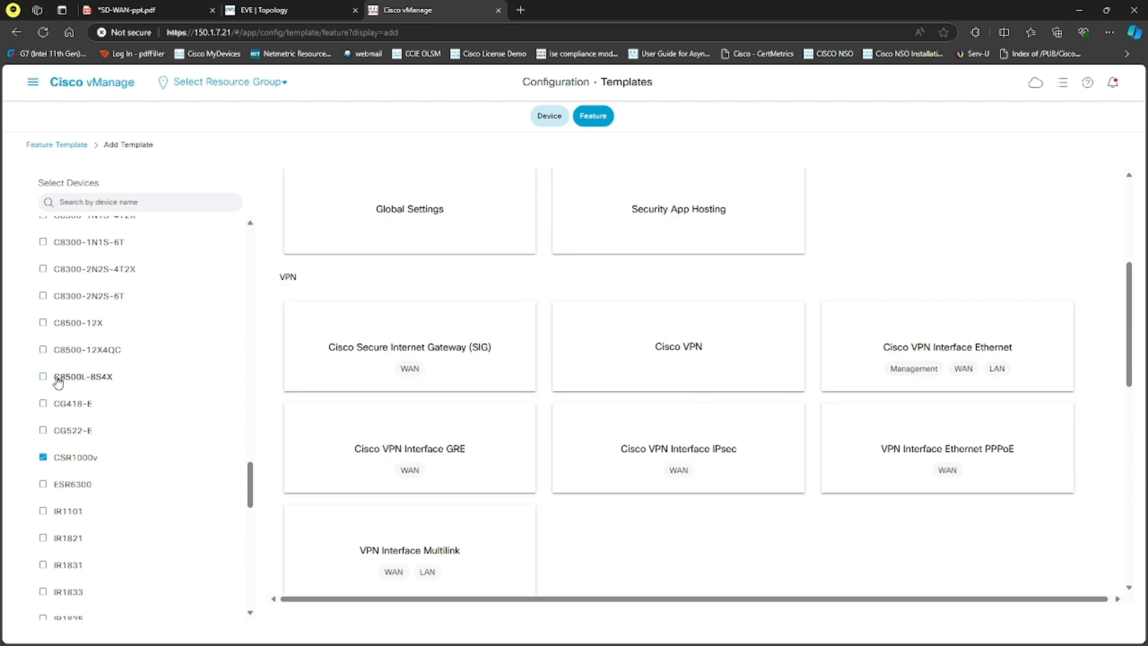
scroll(102, 396, "down", 1)
scroll(105, 376, "down", 5)
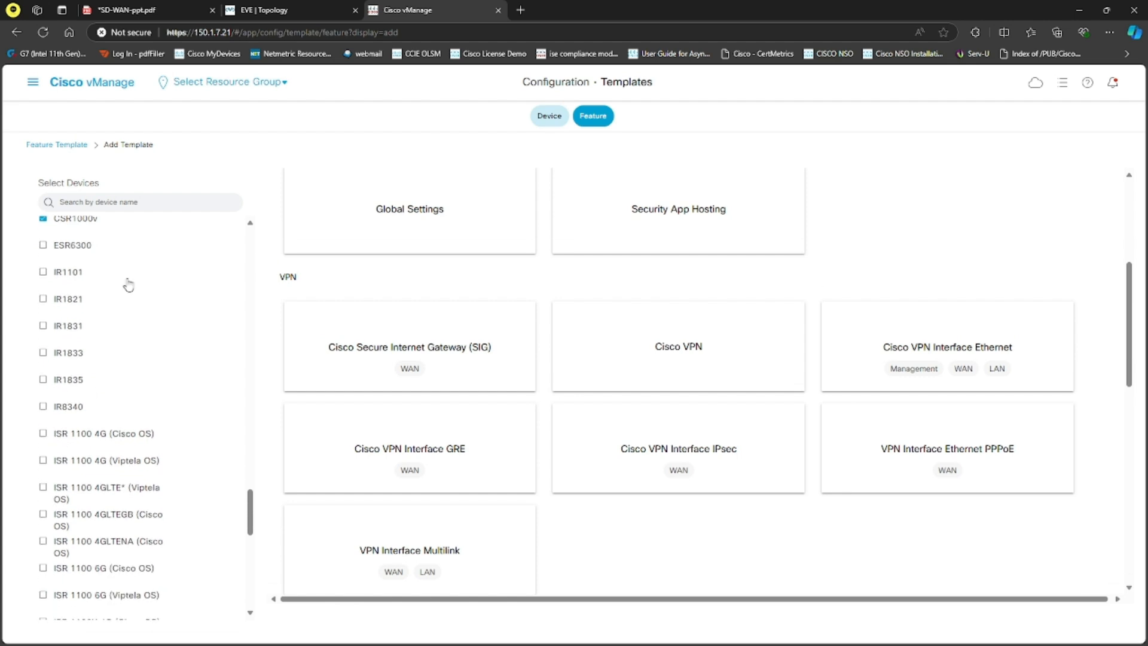
left_click(108, 203)
type("ved")
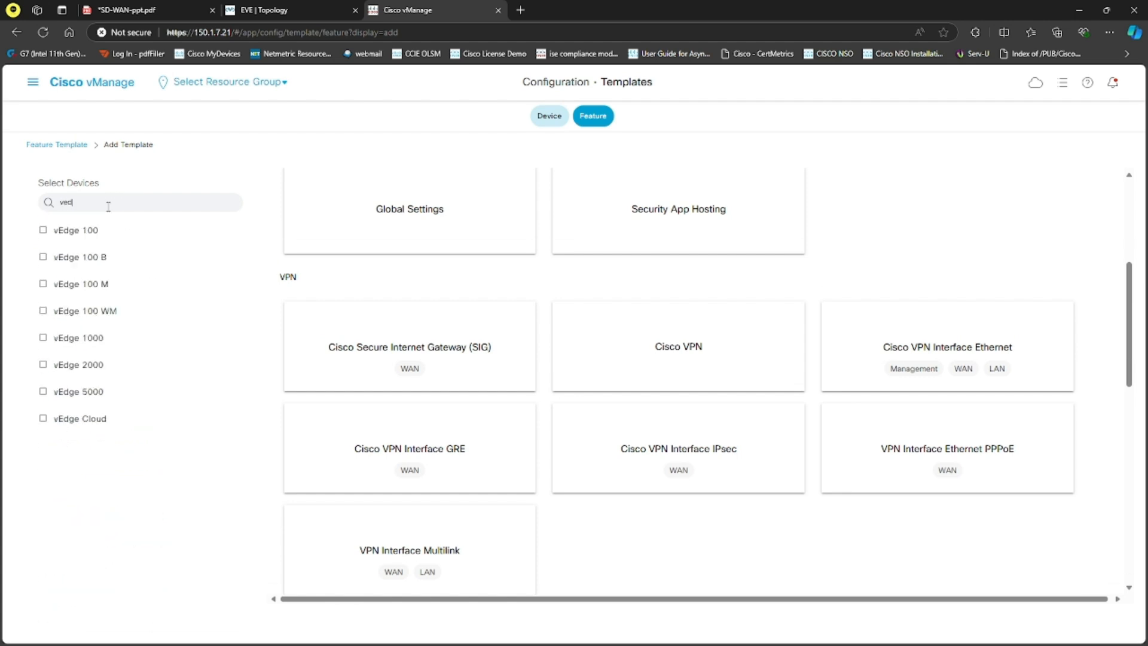
left_click(87, 419)
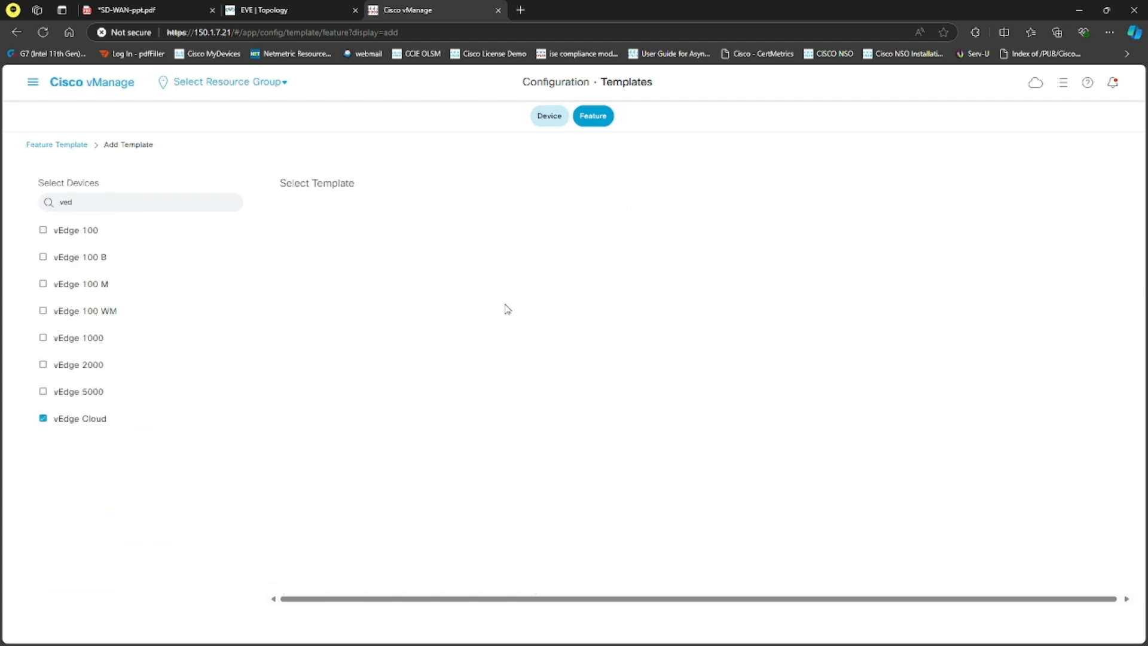
left_click(91, 426)
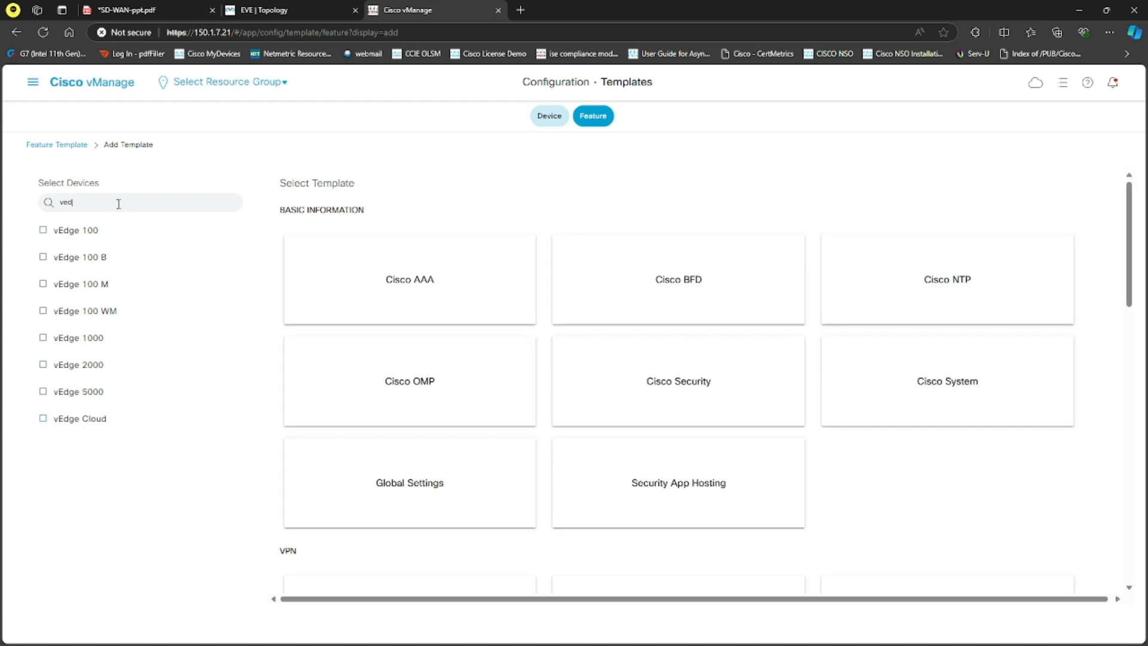
key("BackSpace")
key("BackSpace")
key("BackSpace")
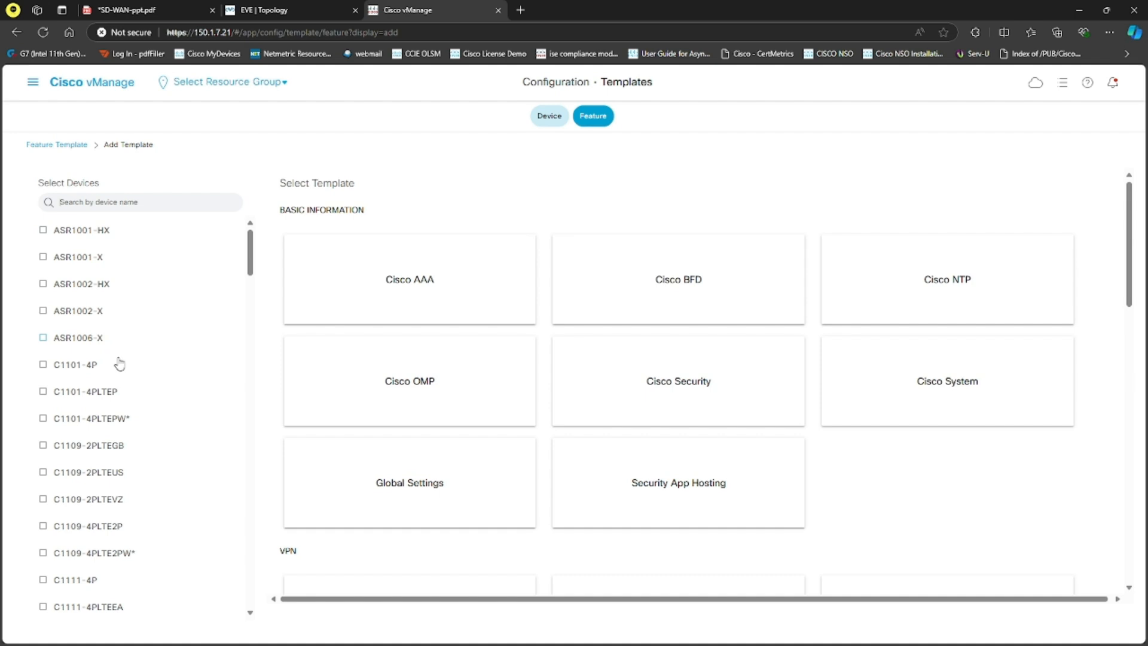
Step: Start a Cisco System feature template for the selected C8000v and CSR1000v device models
scroll(120, 359, "down", 10)
scroll(128, 358, "down", 10)
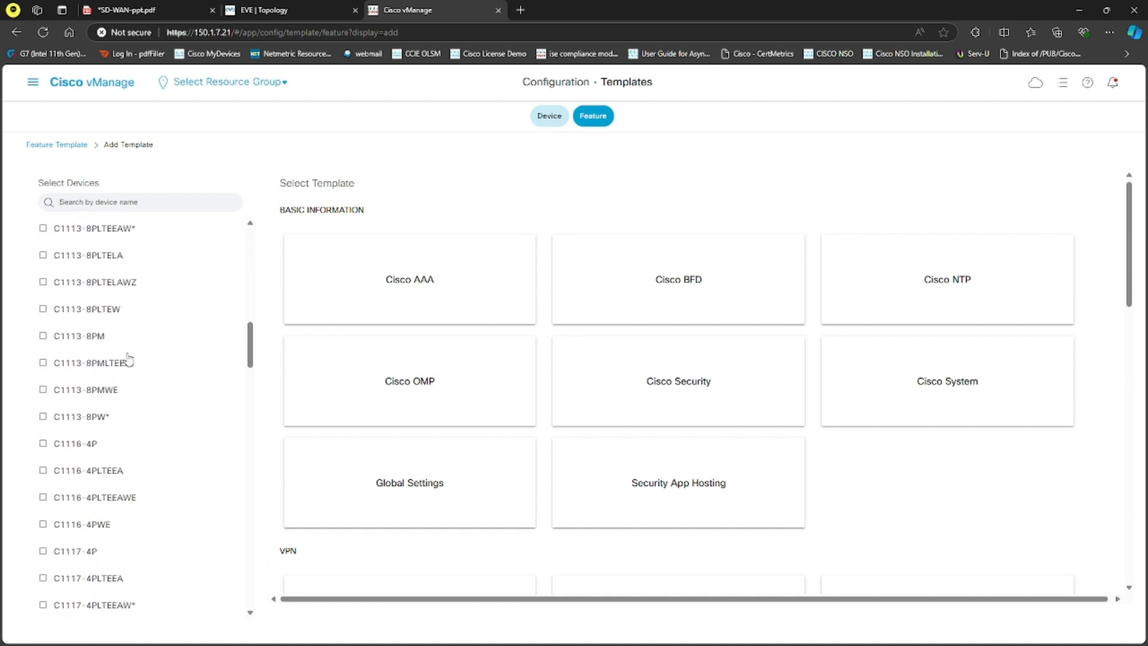
scroll(128, 367, "down", 10)
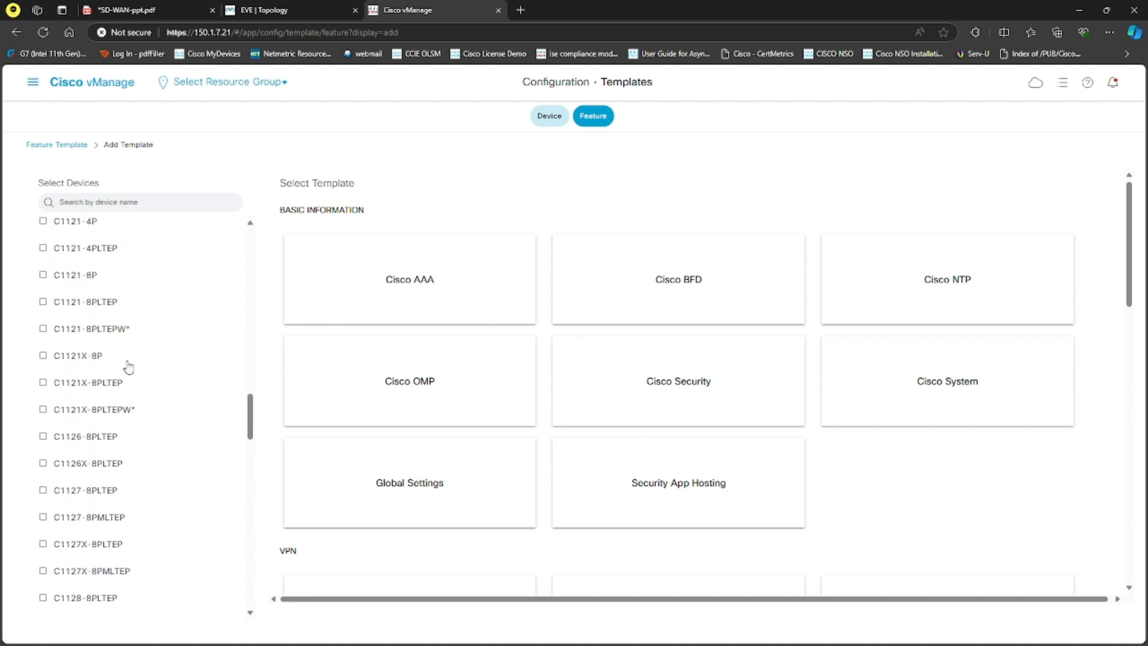
scroll(161, 362, "down", 3)
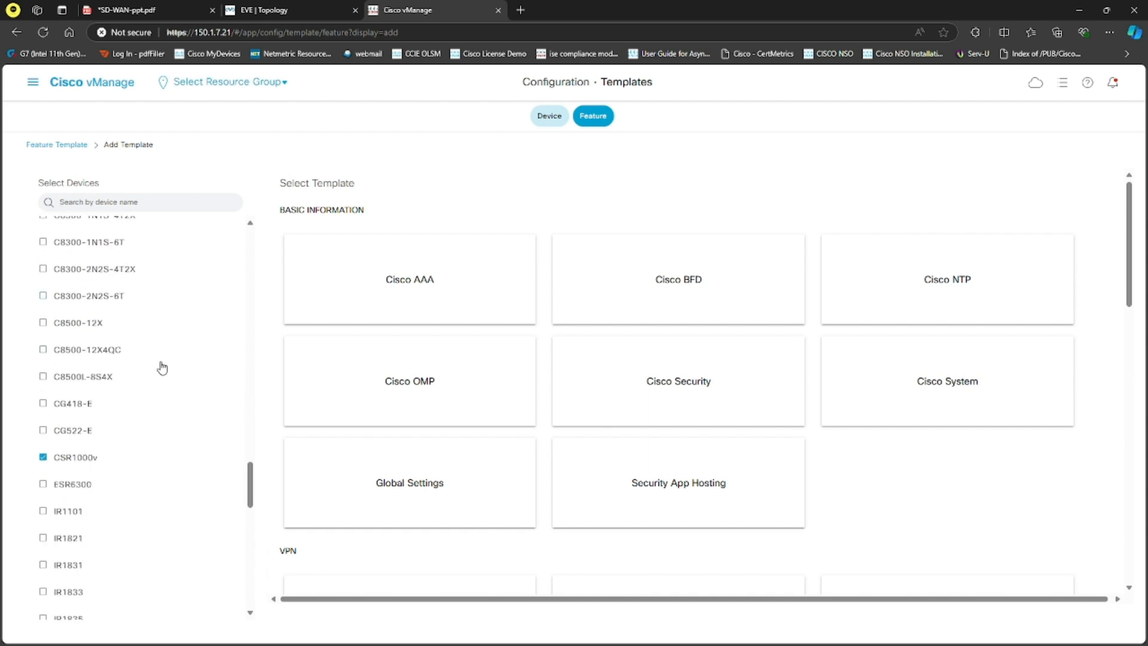
scroll(159, 441, "down", 3)
scroll(157, 437, "up", 1)
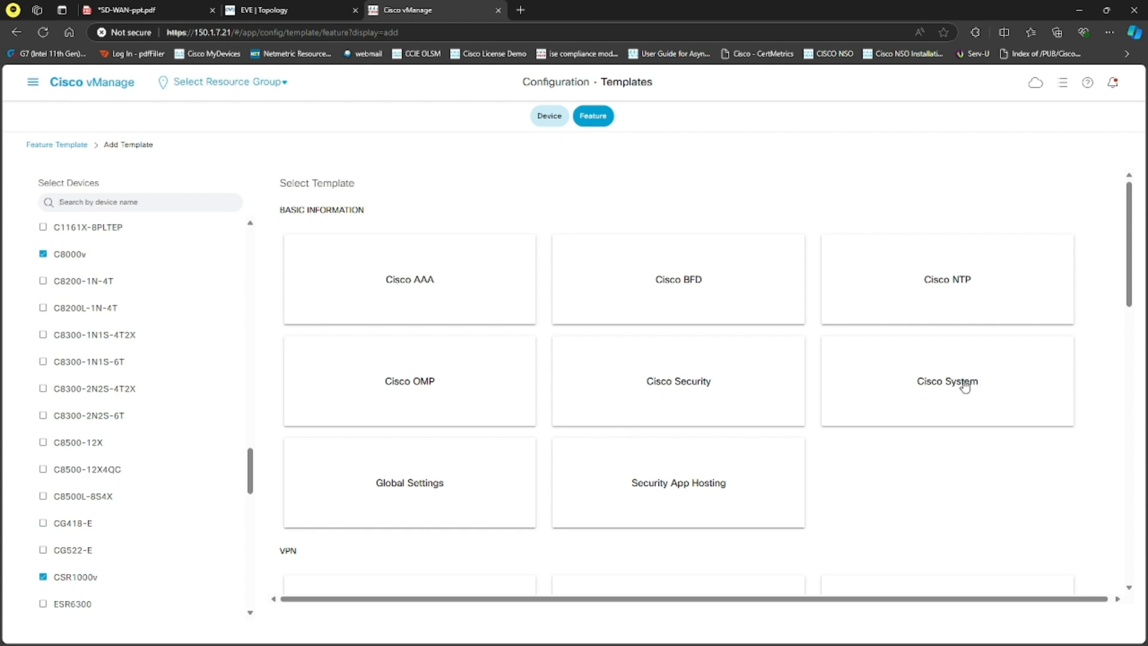
left_click(939, 394)
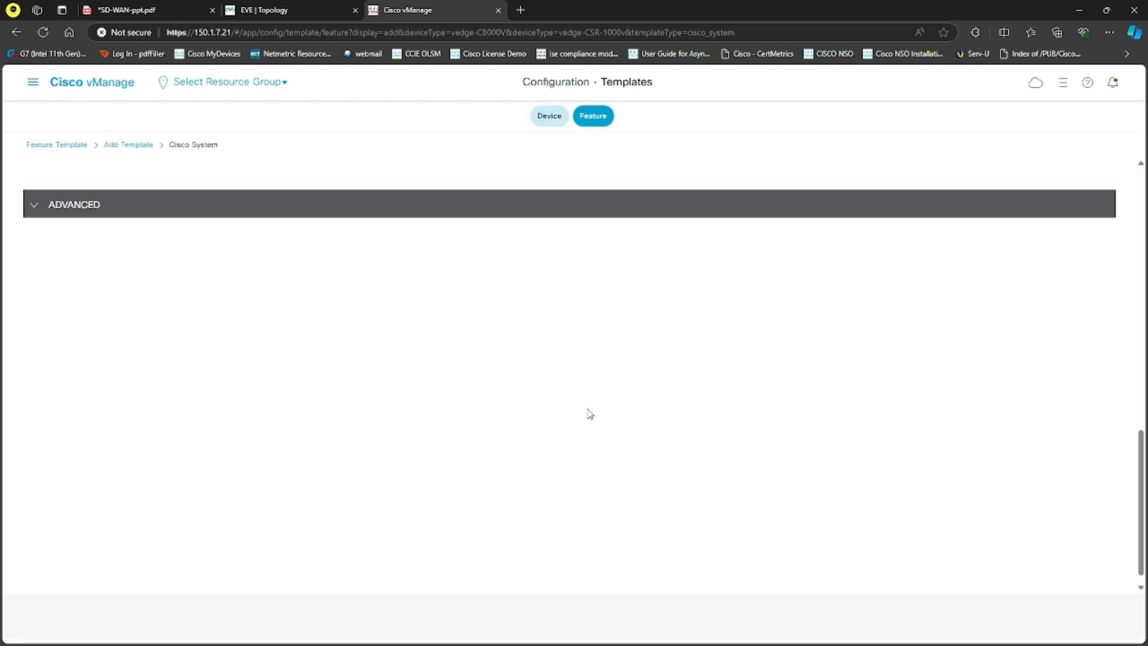
Step: Enter cED-SYS as both the template name and the description
left_click(242, 200)
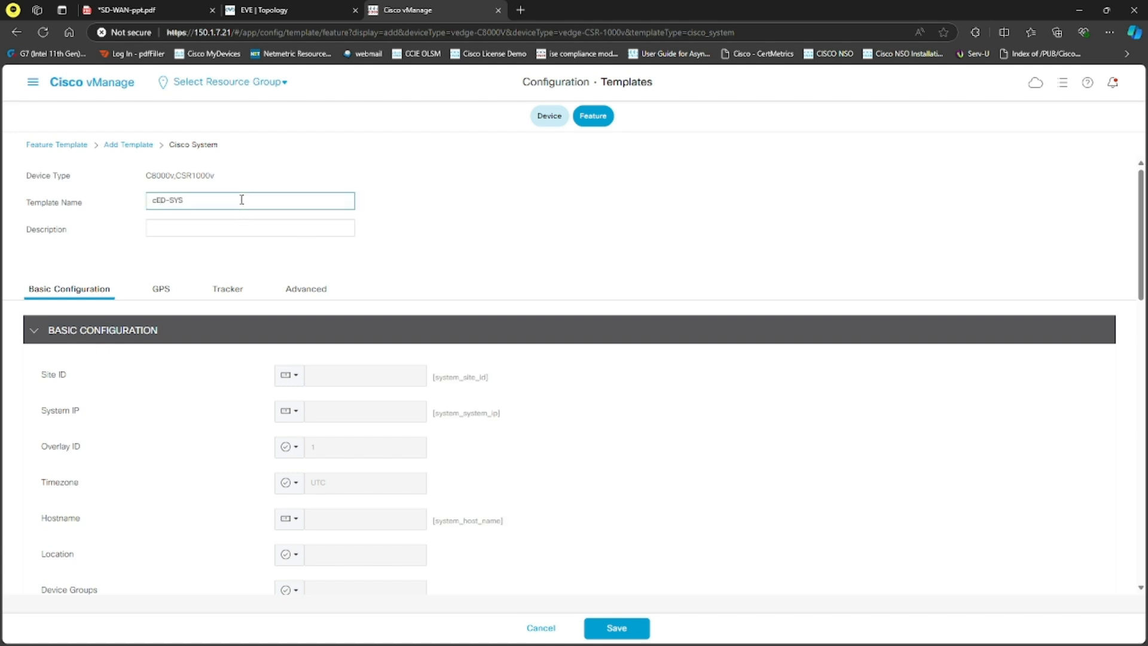
left_click_drag(196, 195, 123, 194)
key("ctrl+c")
left_click(210, 226)
key("ctrl+v")
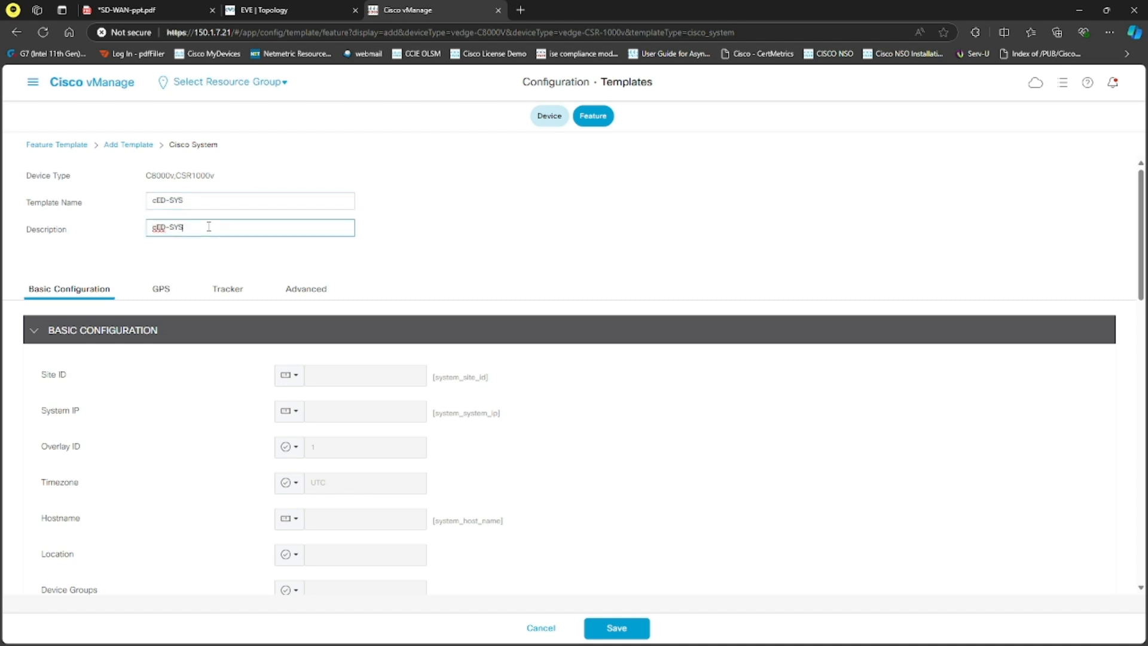
Step: Set the Site ID's device-specific key to cED_site_id
left_click(296, 378)
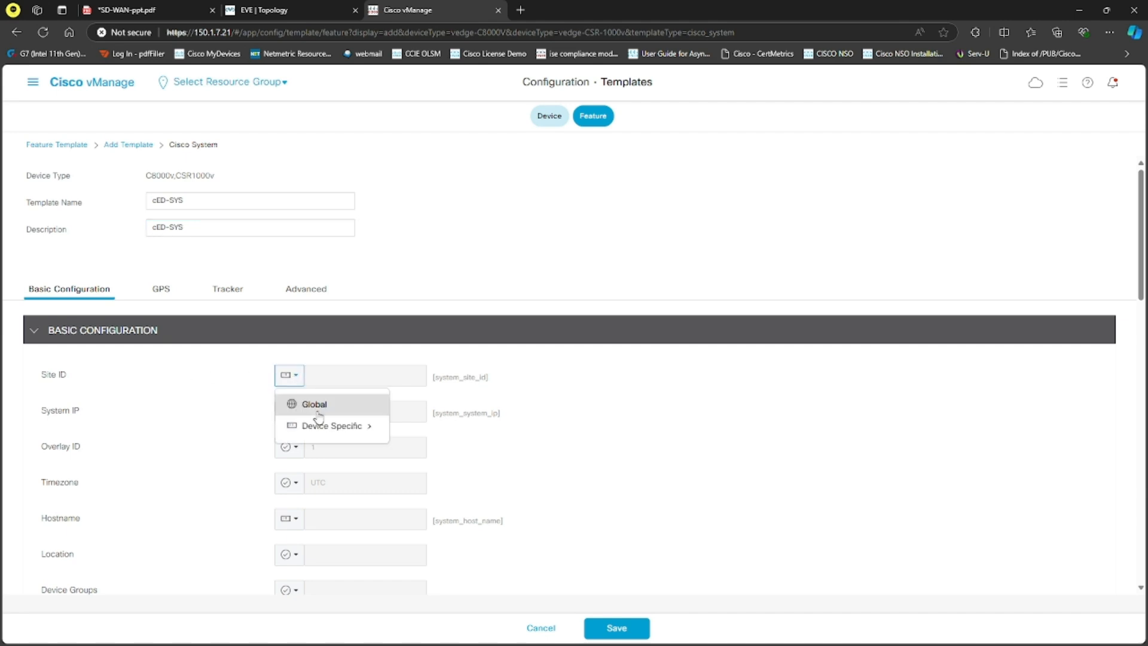
mouse_move(352, 428)
left_click(437, 443)
key("BackSpace")
key("BackSpace")
key("BackSpace")
key("BackSpace")
key("BackSpace")
key("BackSpace")
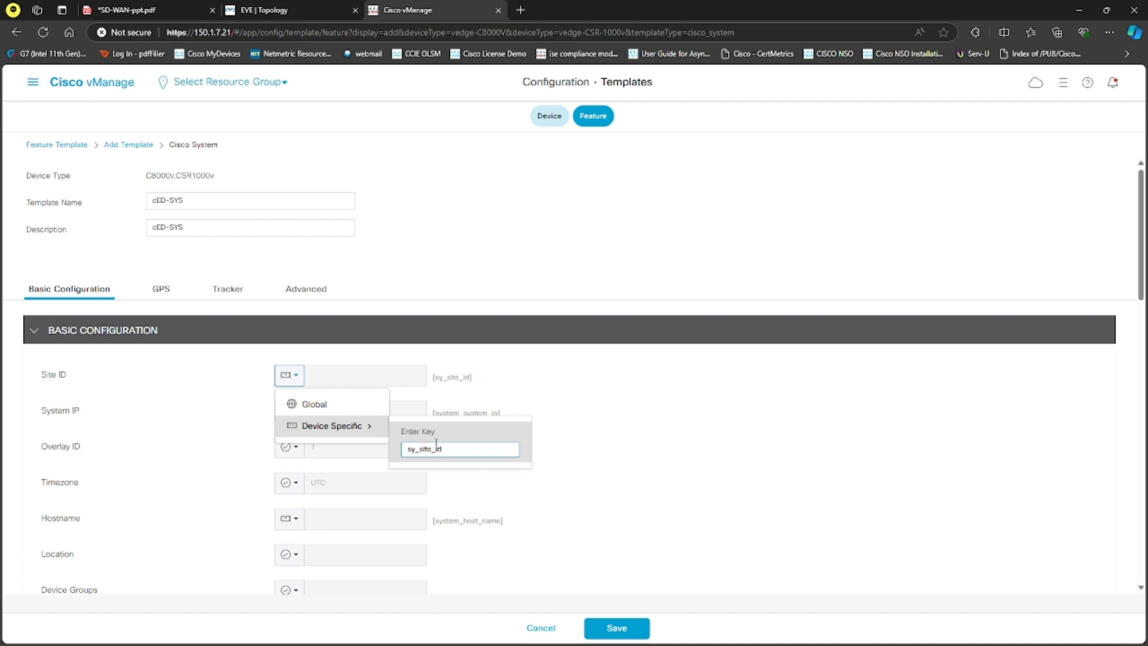
type("v")
key("BackSpace")
type("cED")
Step: Set the System IP's device-specific key to cED_system_ip
left_click(293, 412)
left_click(429, 458)
key("BackSpace")
key("BackSpace")
key("BackSpace")
key("BackSpace")
key("BackSpace")
key("BackSpace")
type("cED_system_ip")
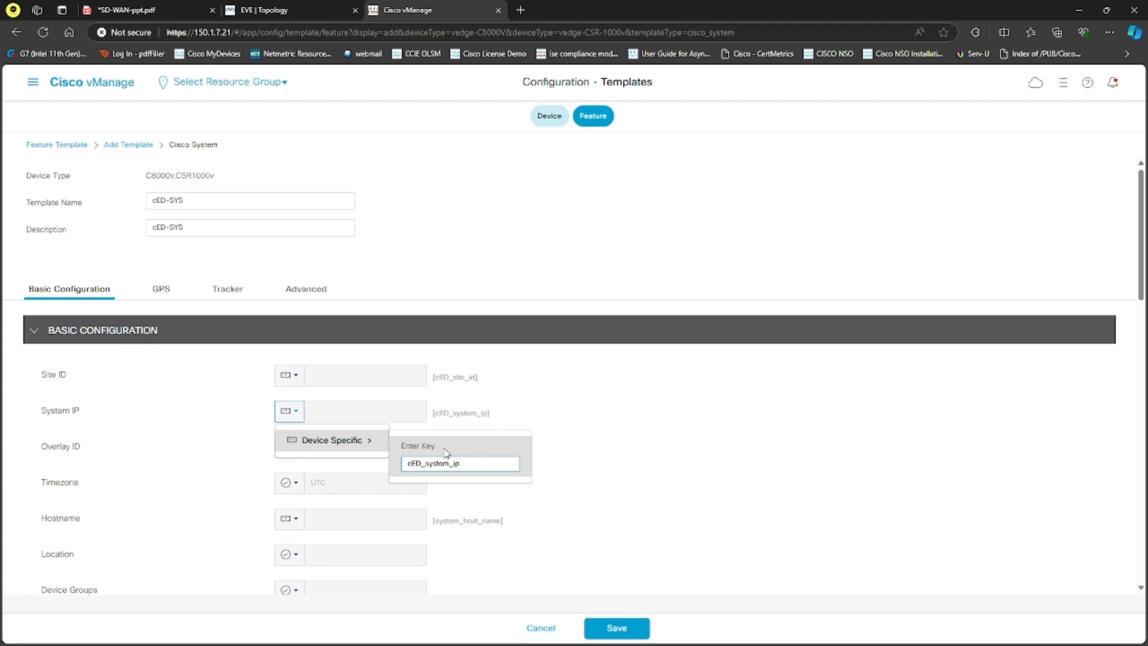
key("Return")
Step: Make the Timezone device-specific with the key cED_timezone
left_click(293, 483)
mouse_move(328, 533)
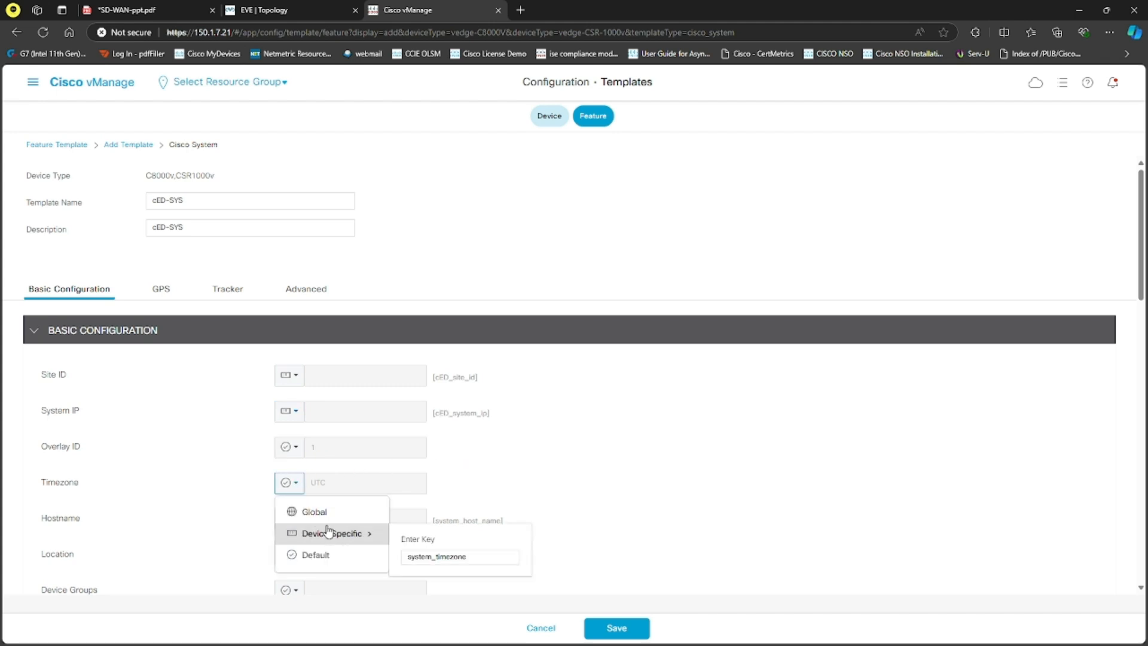
left_click(433, 555)
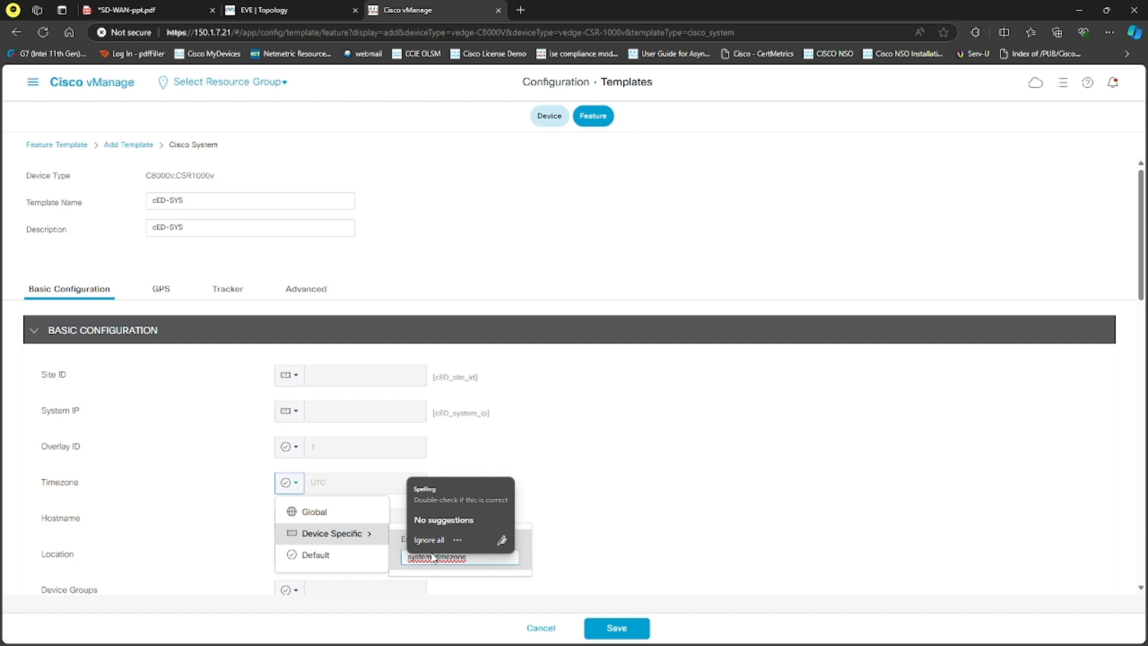
left_click(433, 555)
key("BackSpace")
key("BackSpace")
key("BackSpace")
key("BackSpace")
key("BackSpace")
key("BackSpace")
type("cED")
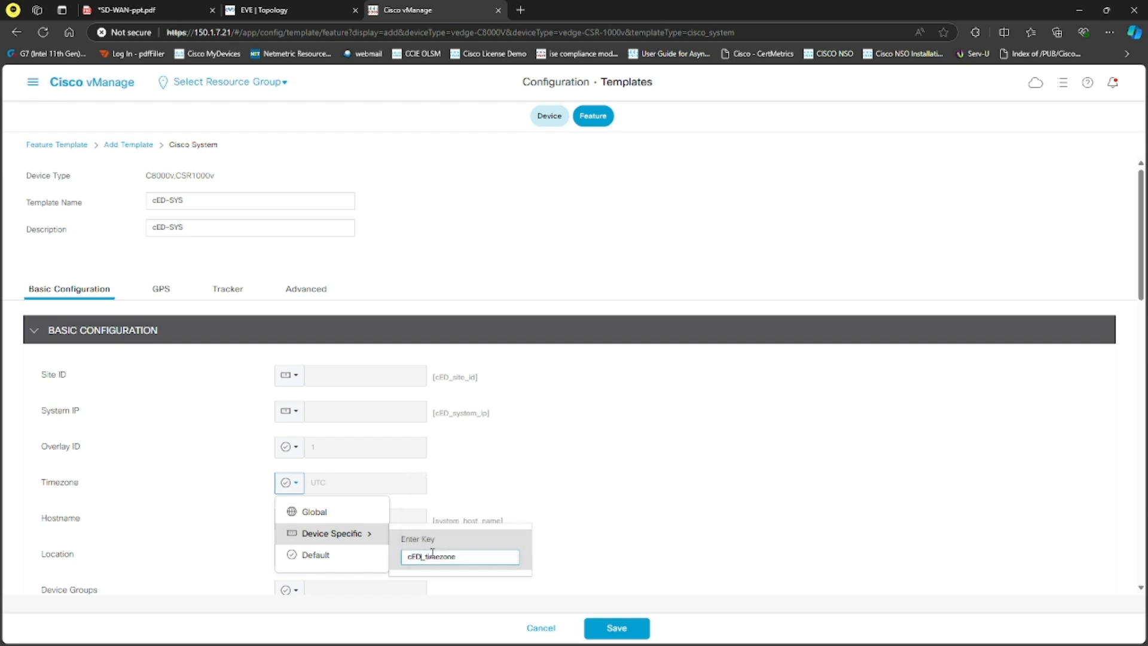
key("Return")
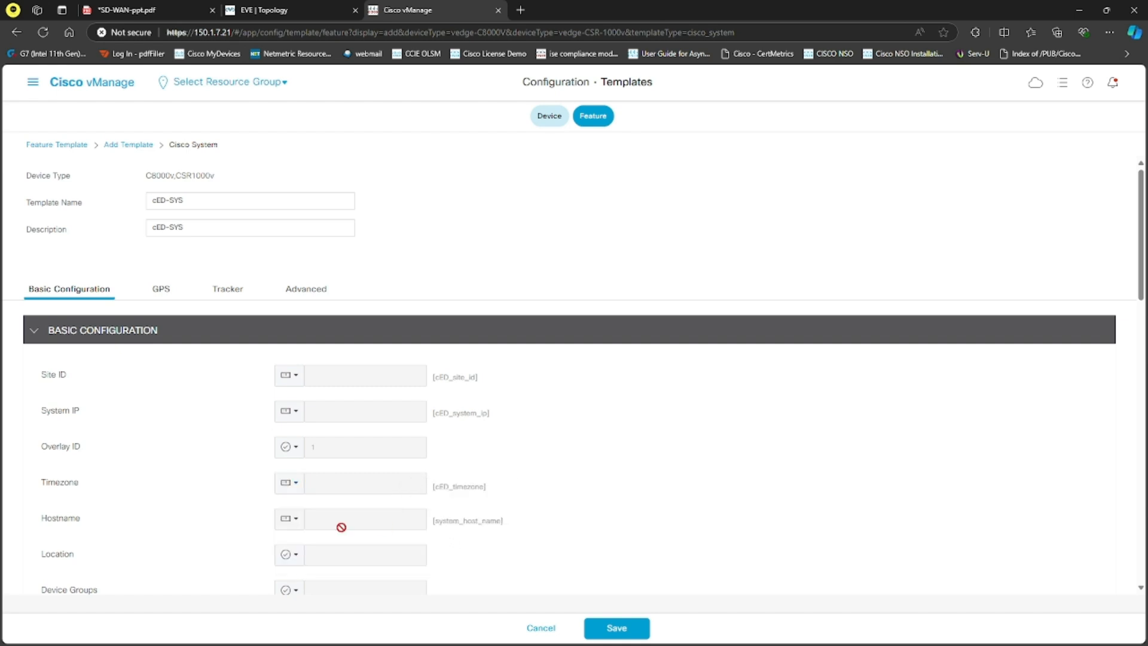
left_click(299, 528)
mouse_move(316, 556)
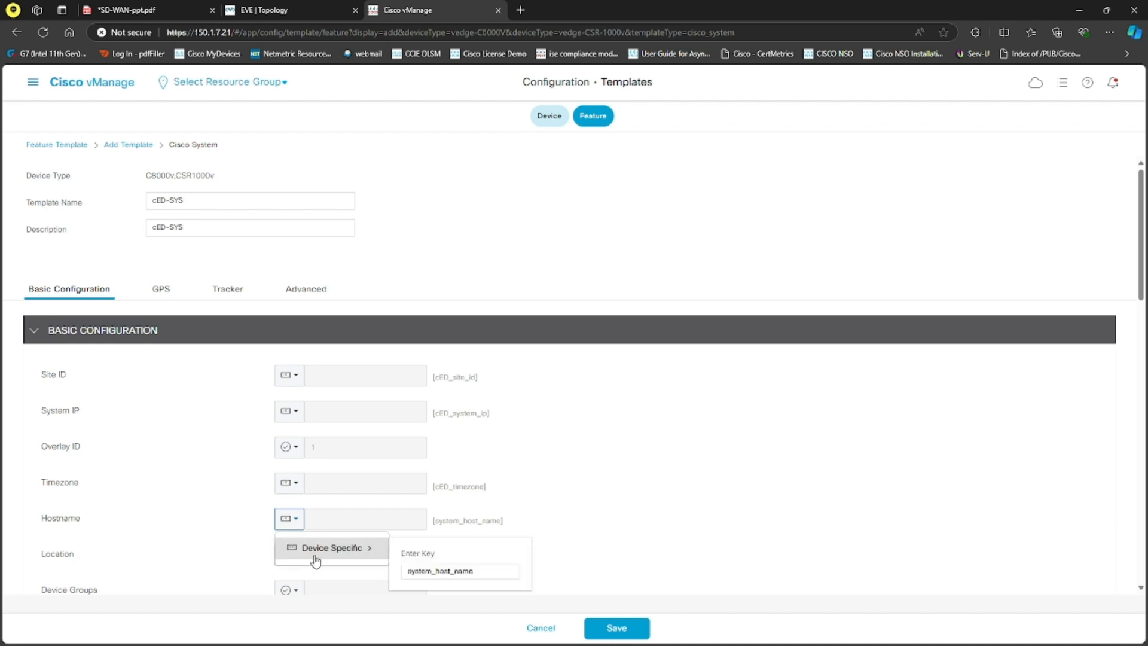
left_click(428, 569)
key("BackSpace")
key("BackSpace")
key("BackSpace")
key("BackSpace")
key("BackSpace")
key("BackSpace")
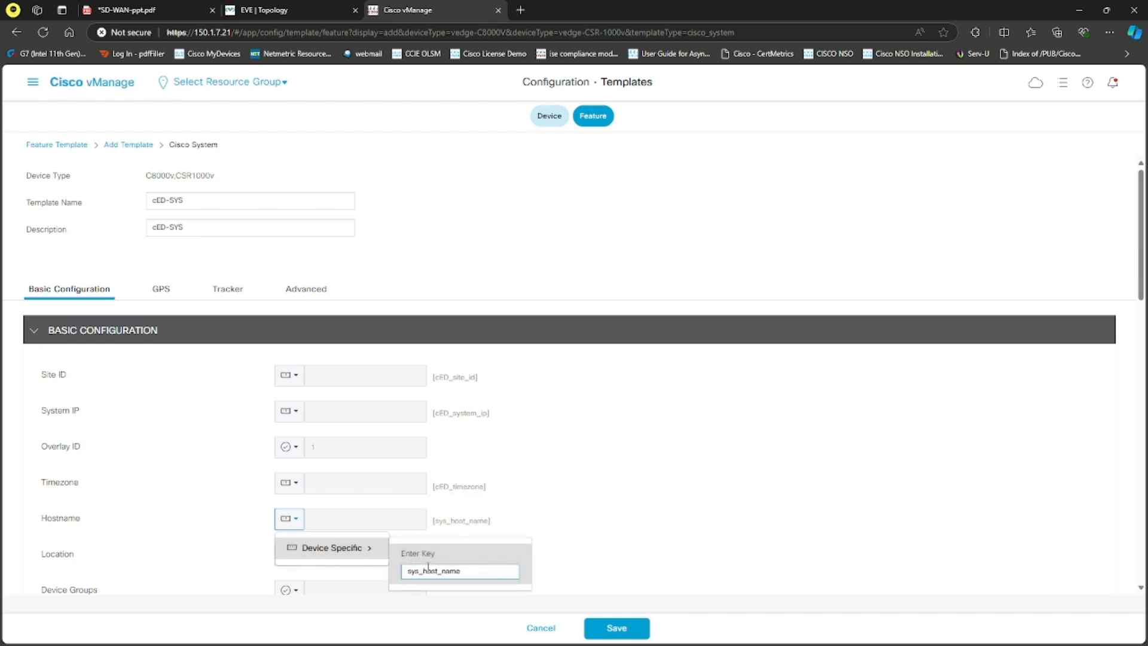
type("cED")
left_click(466, 536)
Step: Switch the console baud rate from a global value to the default setting
scroll(466, 537, "down", 4)
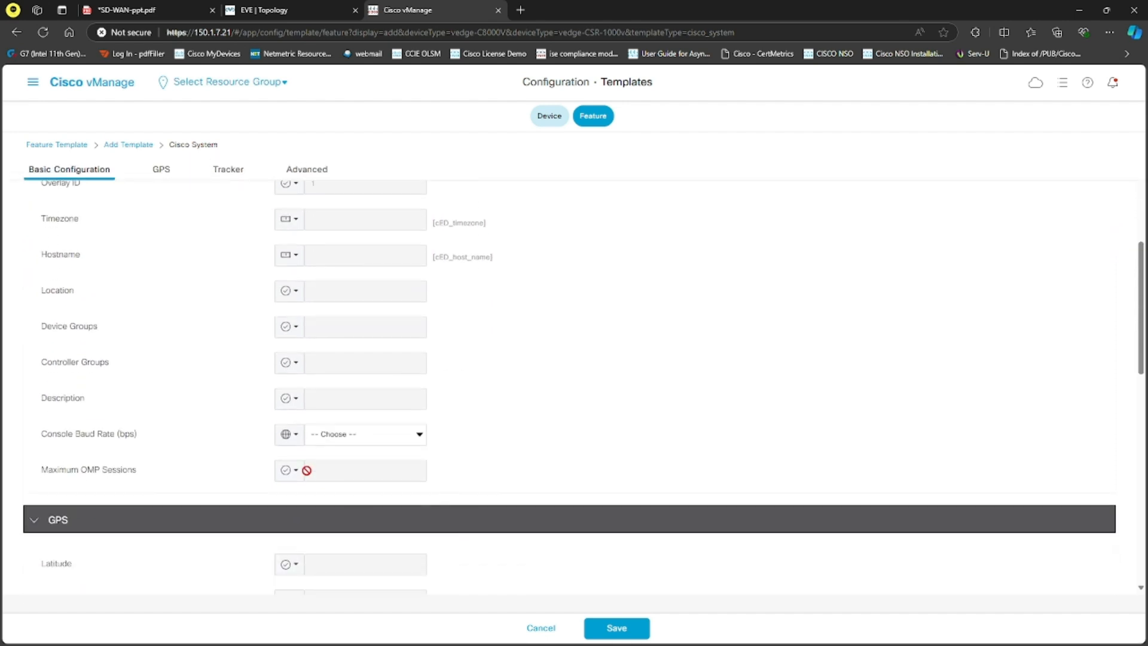
left_click(301, 439)
left_click(324, 508)
left_click(323, 508)
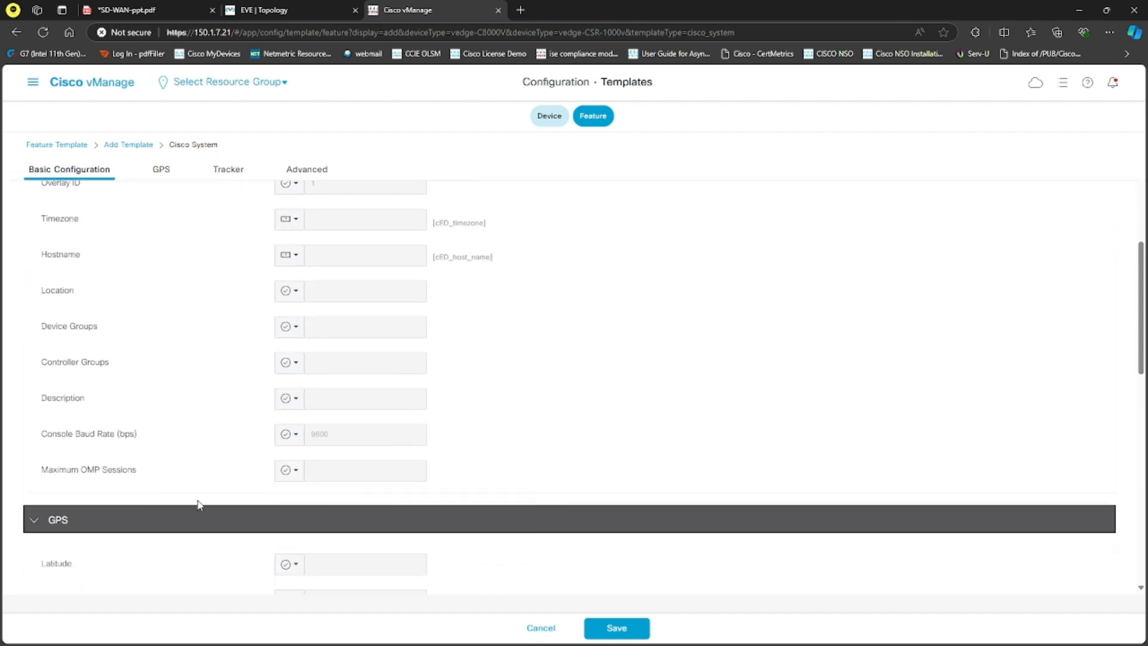
Step: Check the Advanced section and save the Cisco System template
scroll(231, 497, "up", 5)
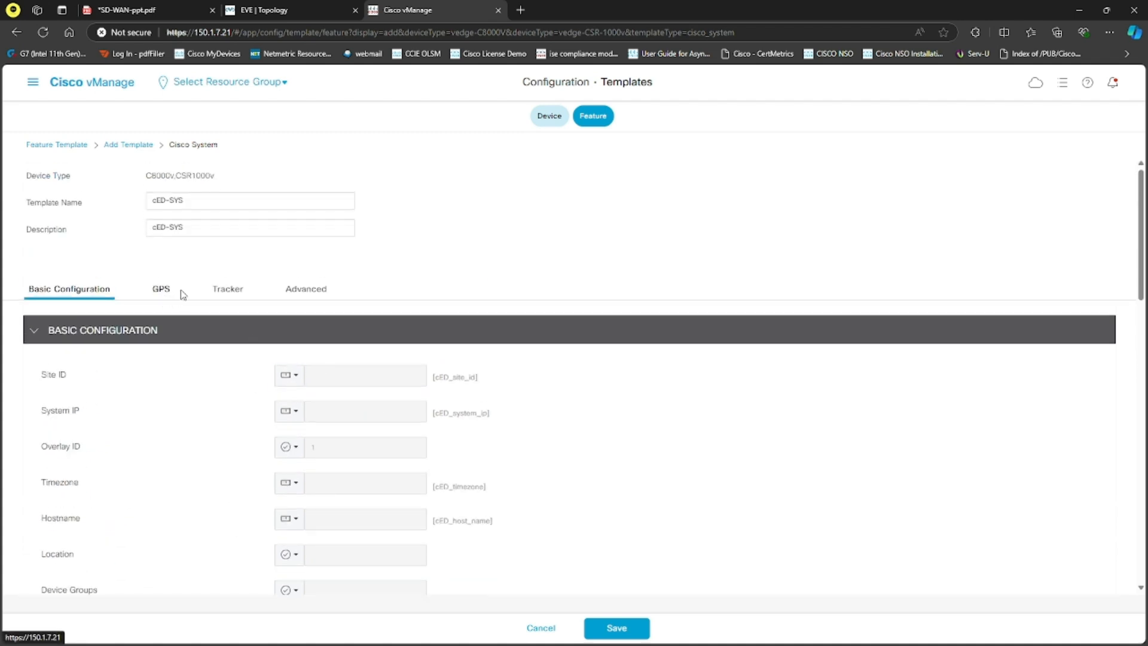
left_click(305, 290)
left_click(614, 626)
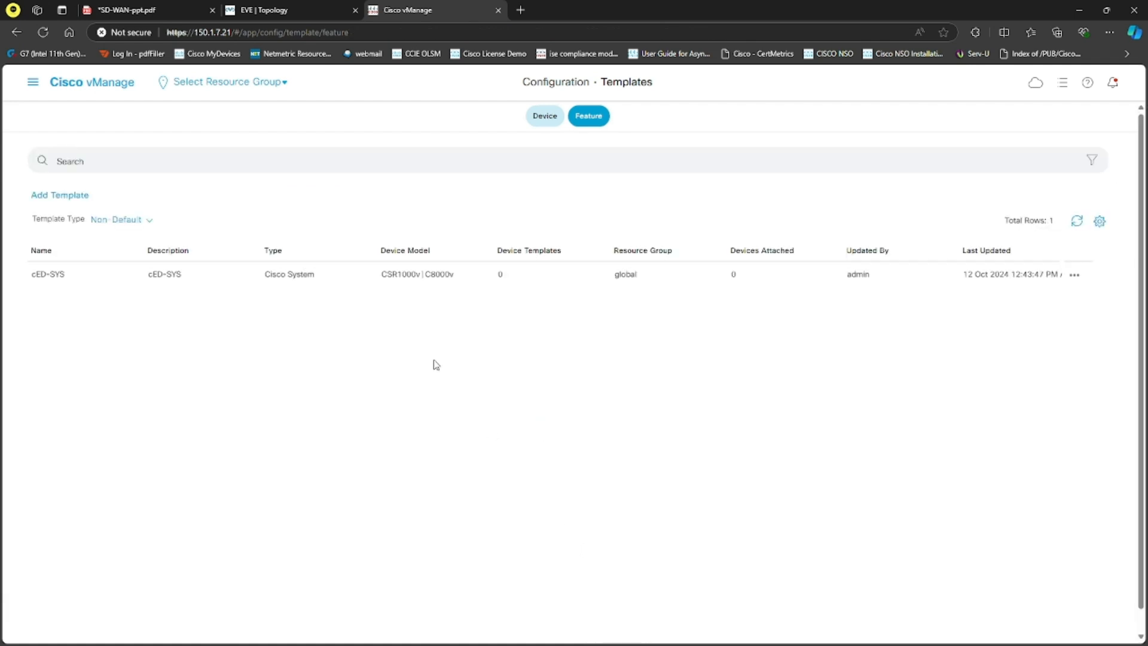
Step: Start another feature template of type Cisco AAA for the CSR1000v and C8000v device models
left_click(71, 196)
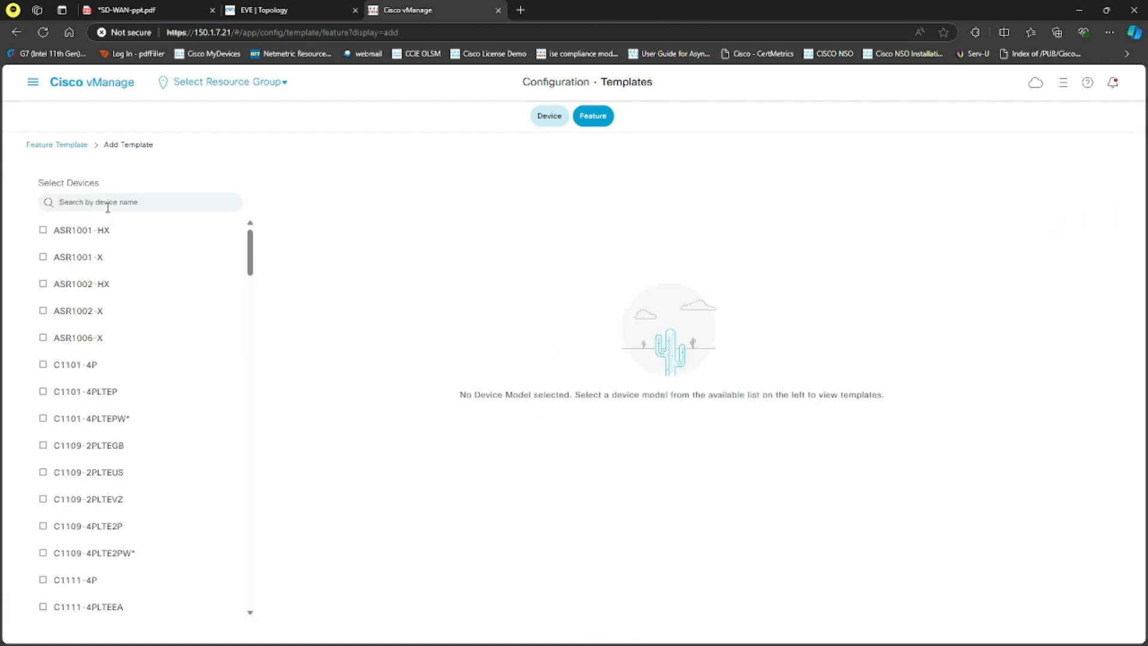
left_click(108, 206)
type("cs")
left_click(70, 232)
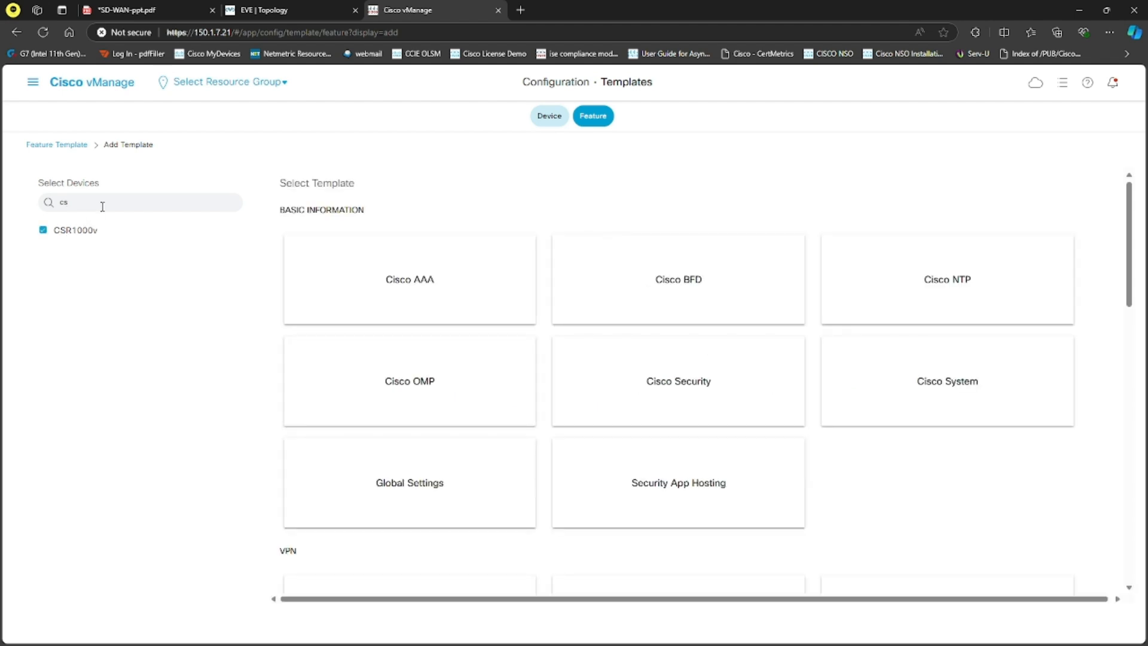
key("BackSpace")
key("BackSpace")
type("c8")
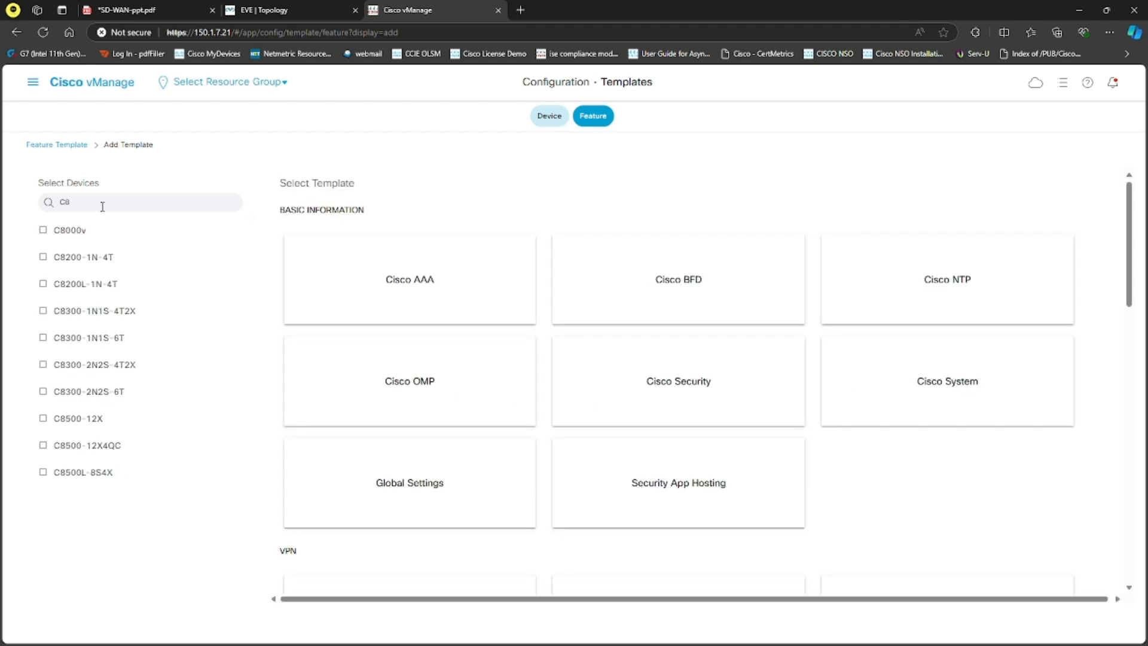
left_click(64, 231)
left_click(429, 290)
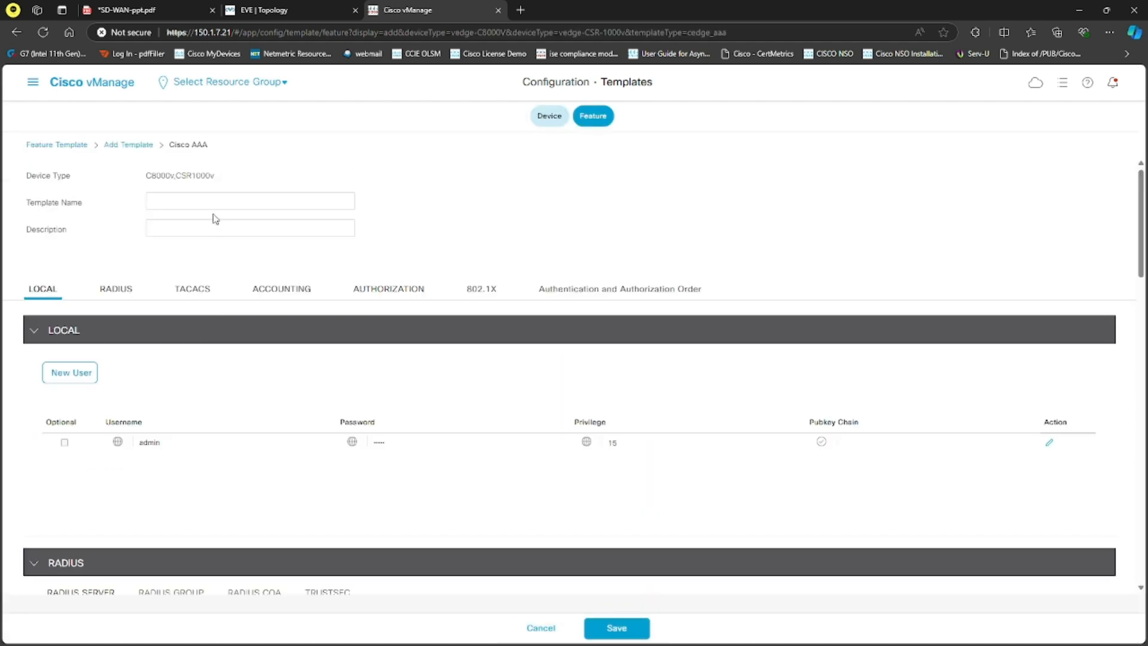
Step: Enter cED-AAA as both the name and the description of the AAA template
left_click(207, 204)
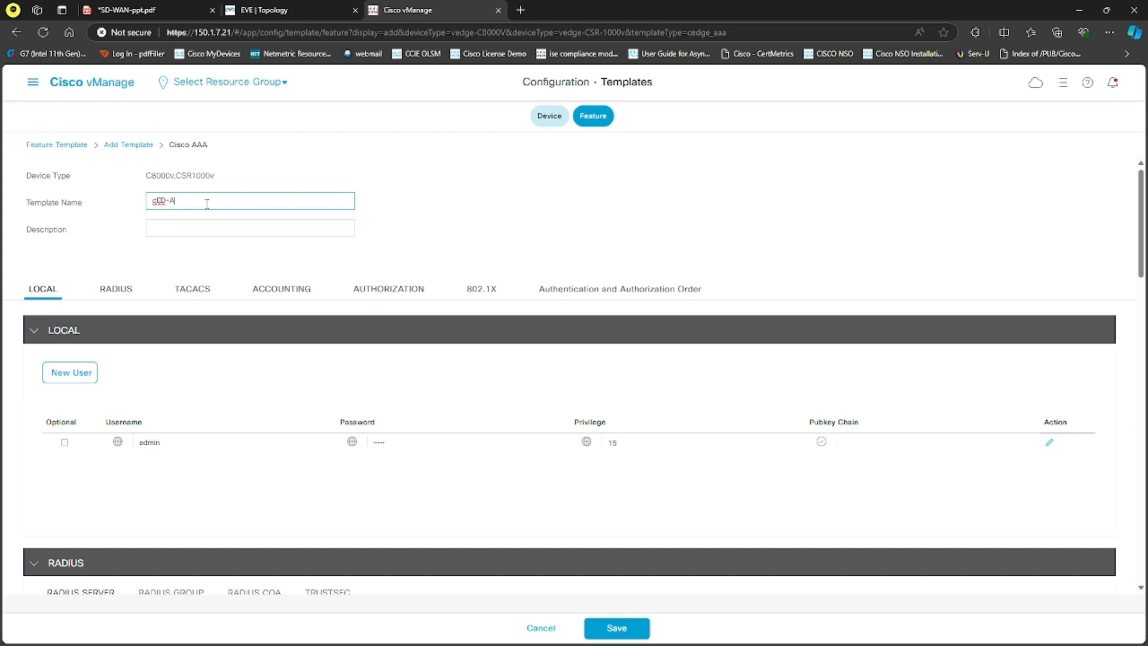
left_click_drag(208, 196, 134, 200)
key("ctrl+c")
left_click(151, 227)
key("ctrl+v")
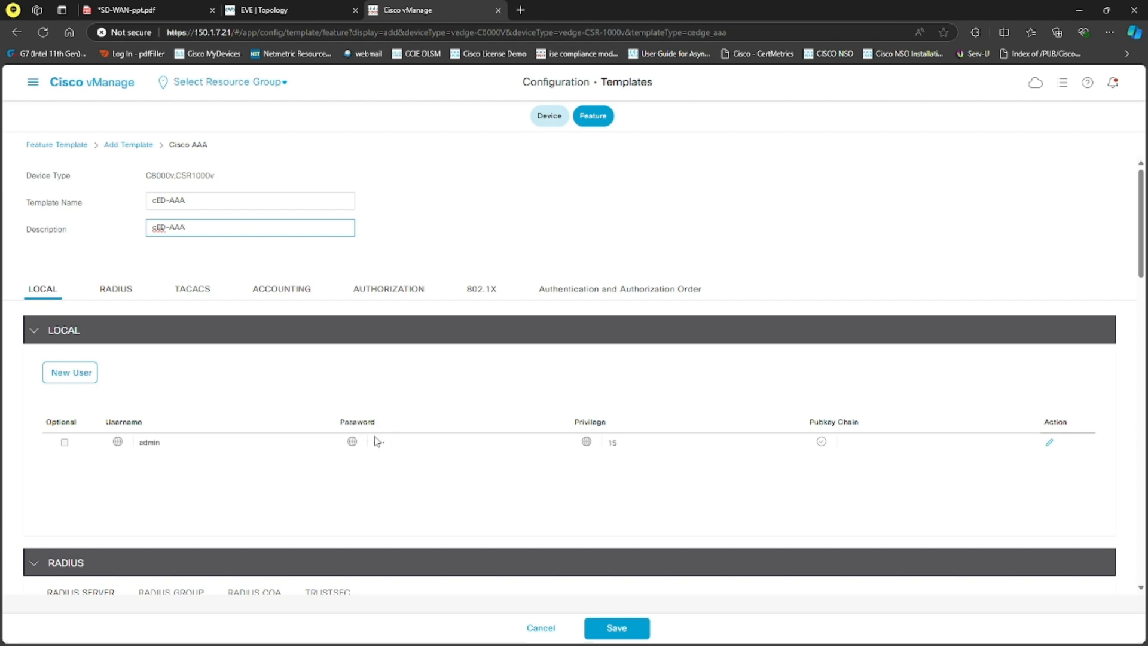
Step: Review the RADIUS, TACACS, Accounting, Authorization and 802.1X sections of the AAA template
left_click(121, 290)
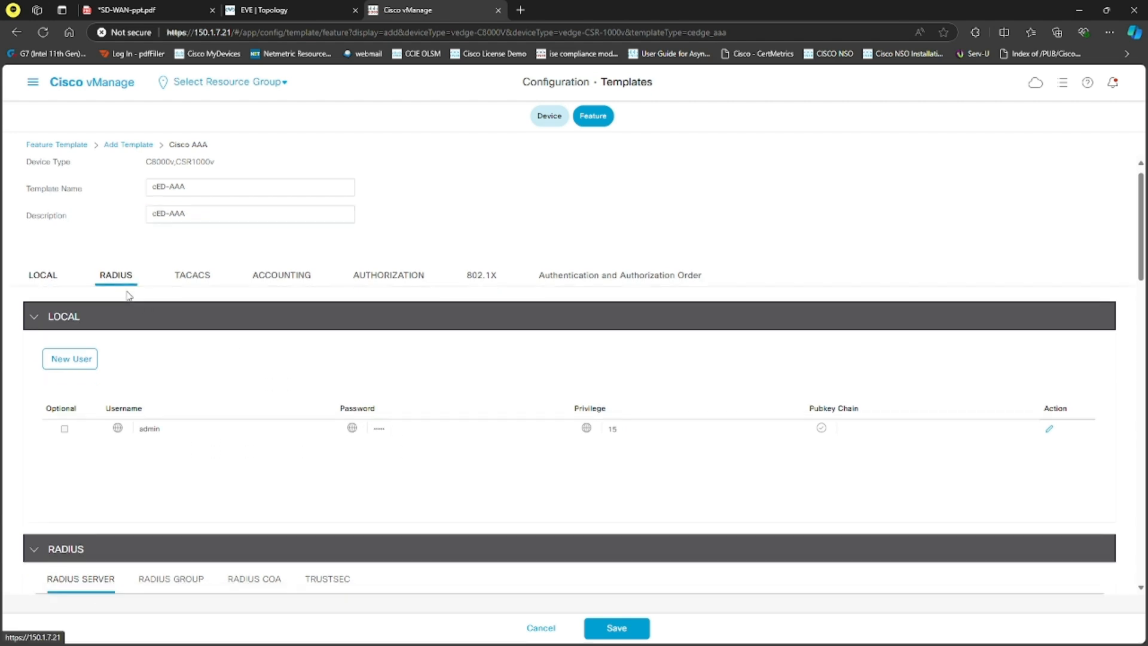
left_click(190, 172)
left_click(299, 179)
left_click(387, 178)
left_click(493, 179)
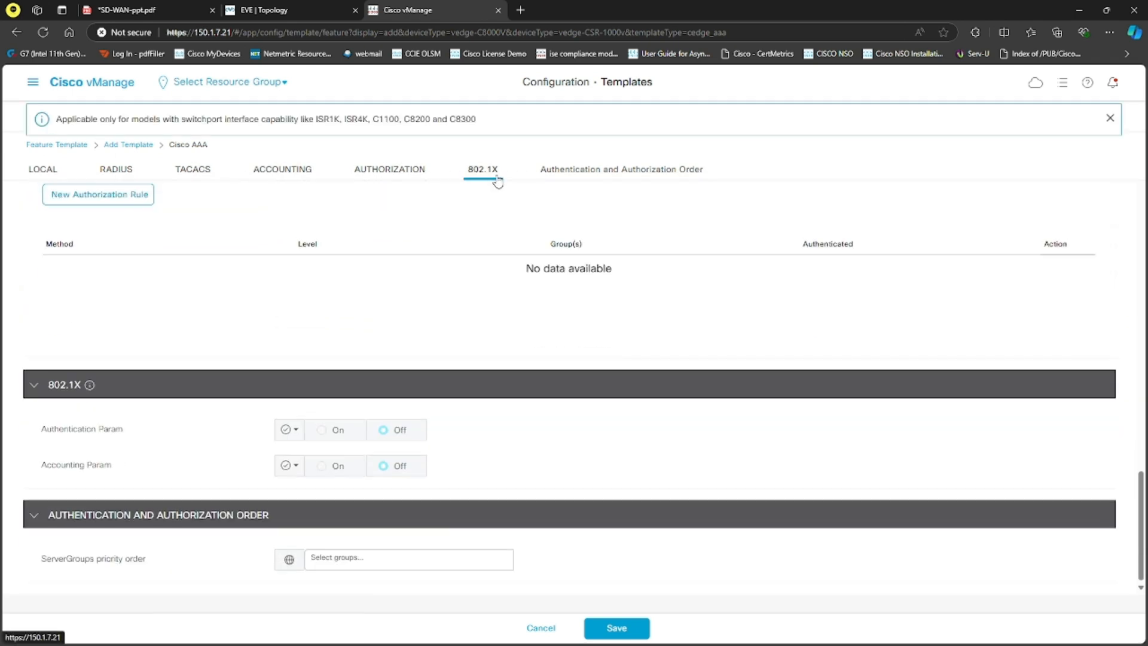
Step: Set the ServerGroups priority order to local and save the Cisco AAA template
left_click(600, 173)
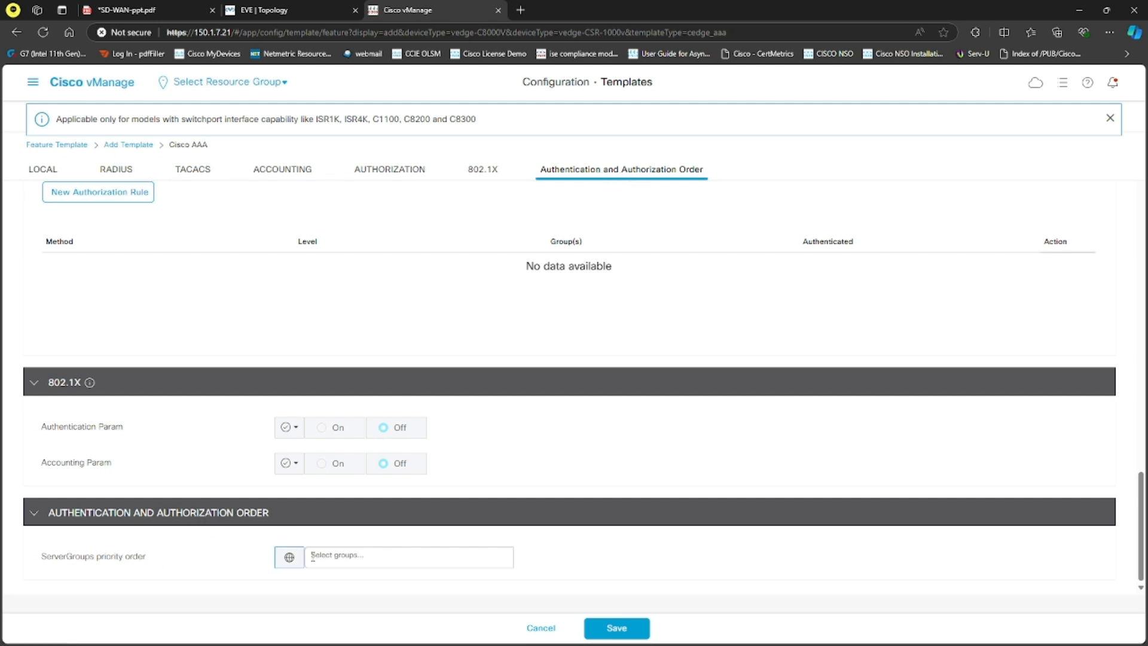
left_click(346, 557)
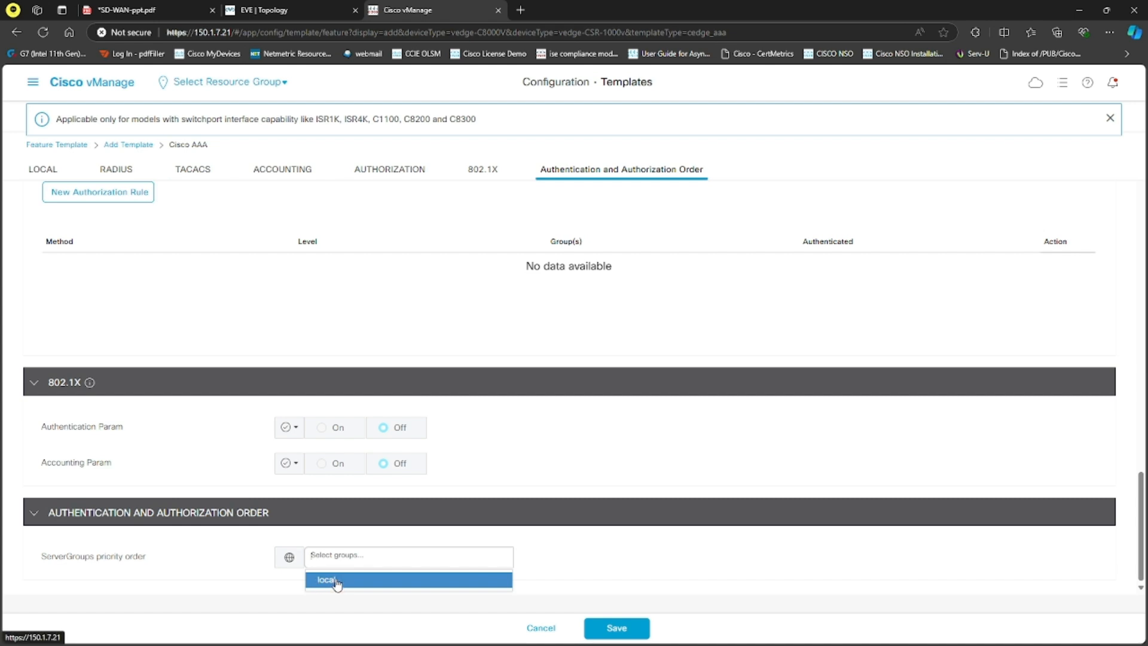
left_click(337, 581)
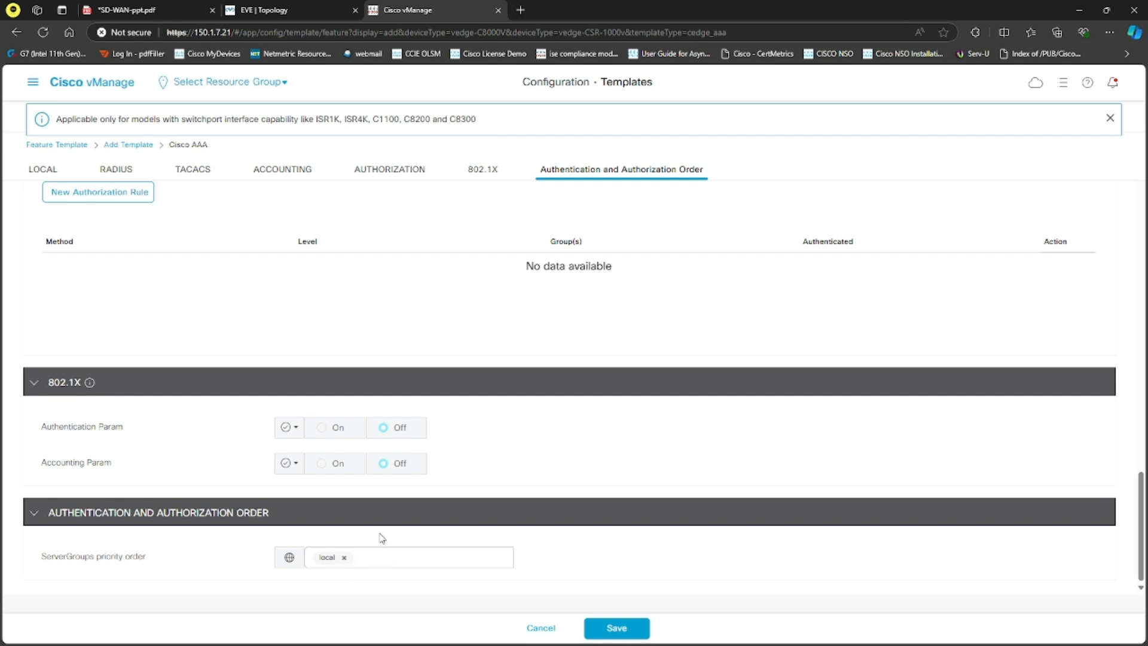
left_click(613, 630)
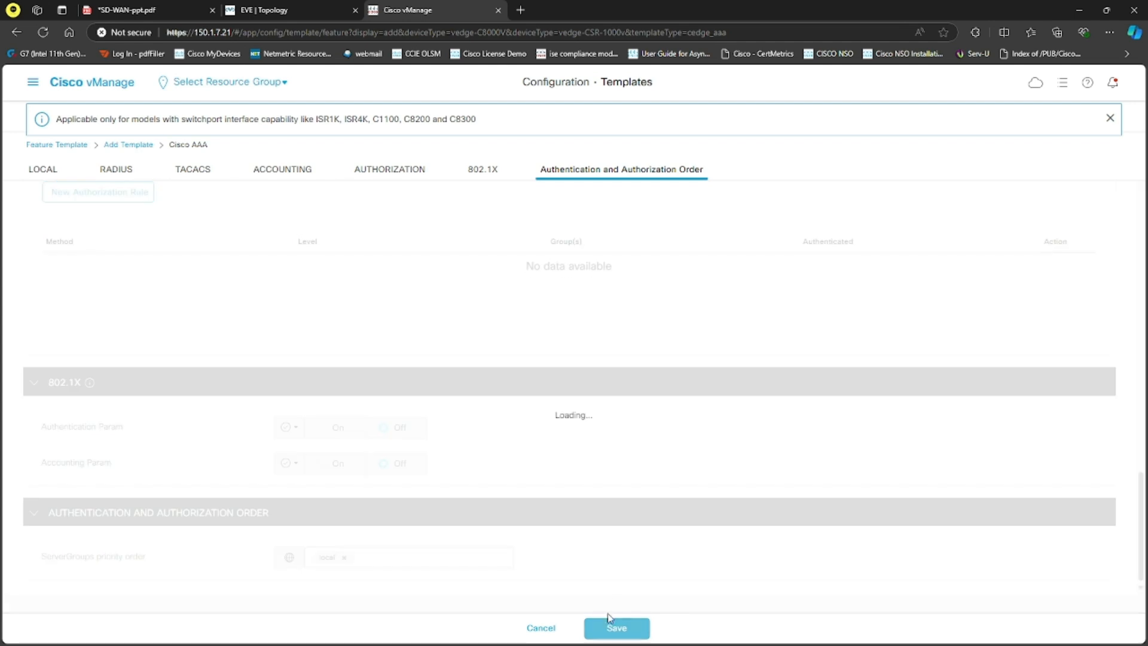
Step: Start another feature template of type Cisco VPN for the CSR1000v and C8000v device models
left_click(79, 196)
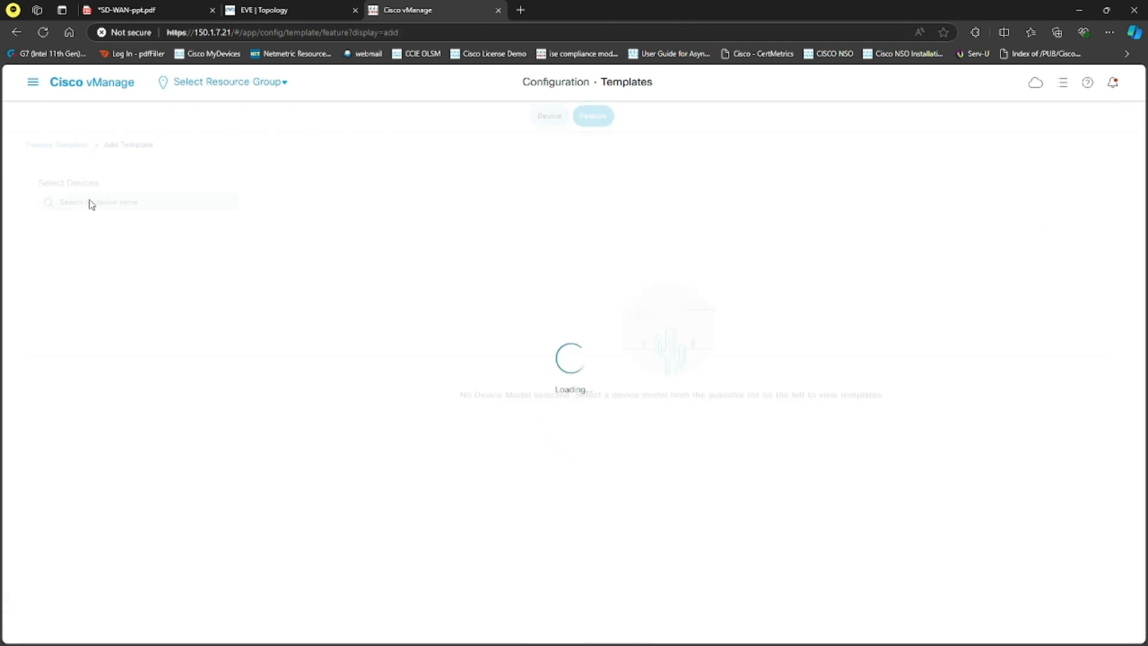
left_click(164, 203)
type("cs")
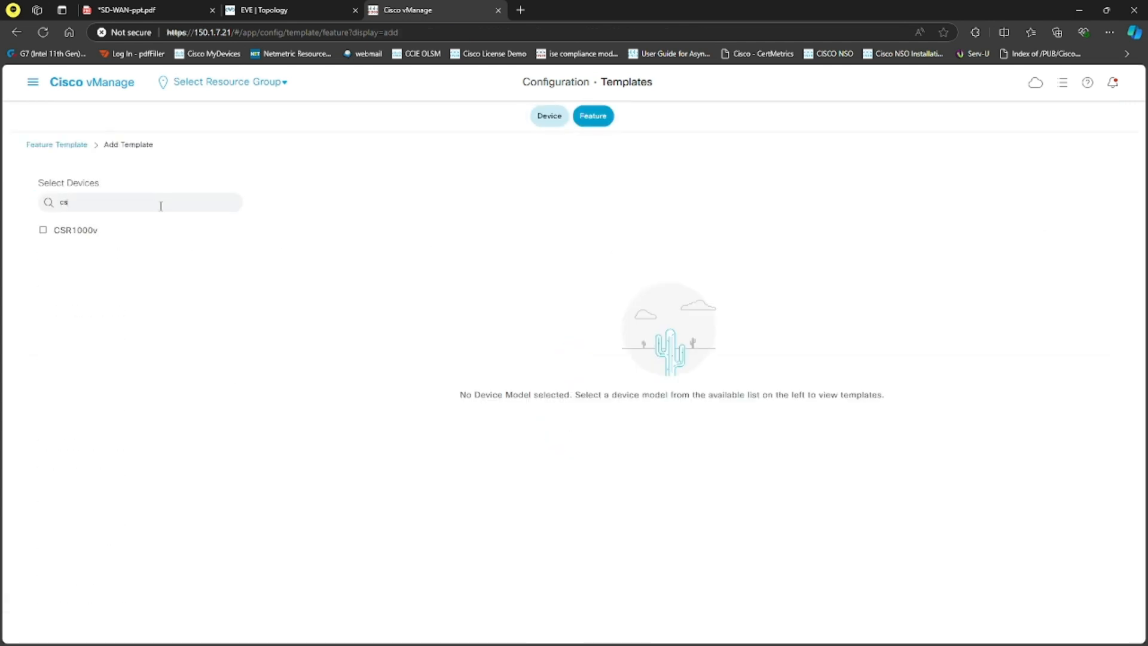
left_click(91, 231)
key("BackSpace")
type("8")
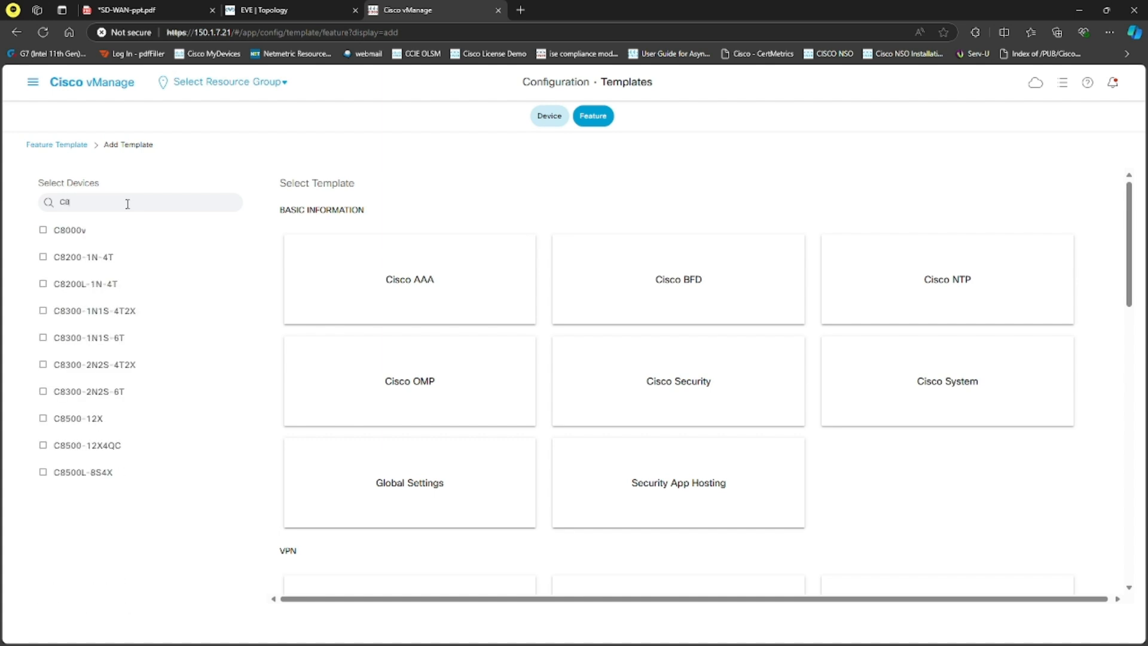
left_click(98, 233)
scroll(597, 384, "down", 4)
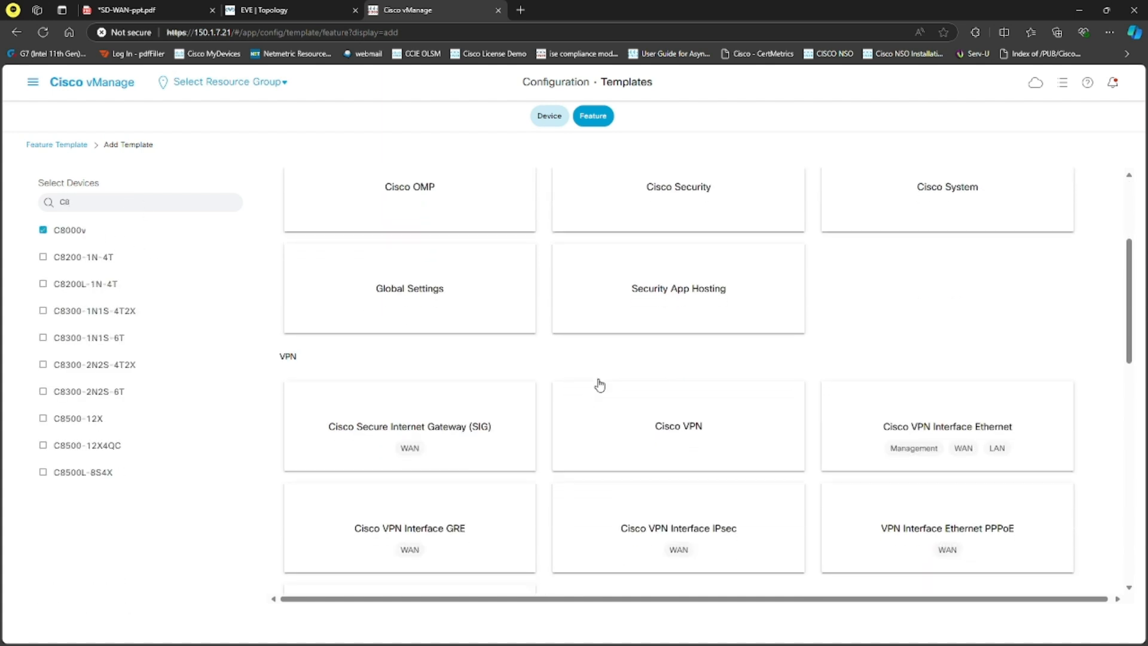
left_click(691, 392)
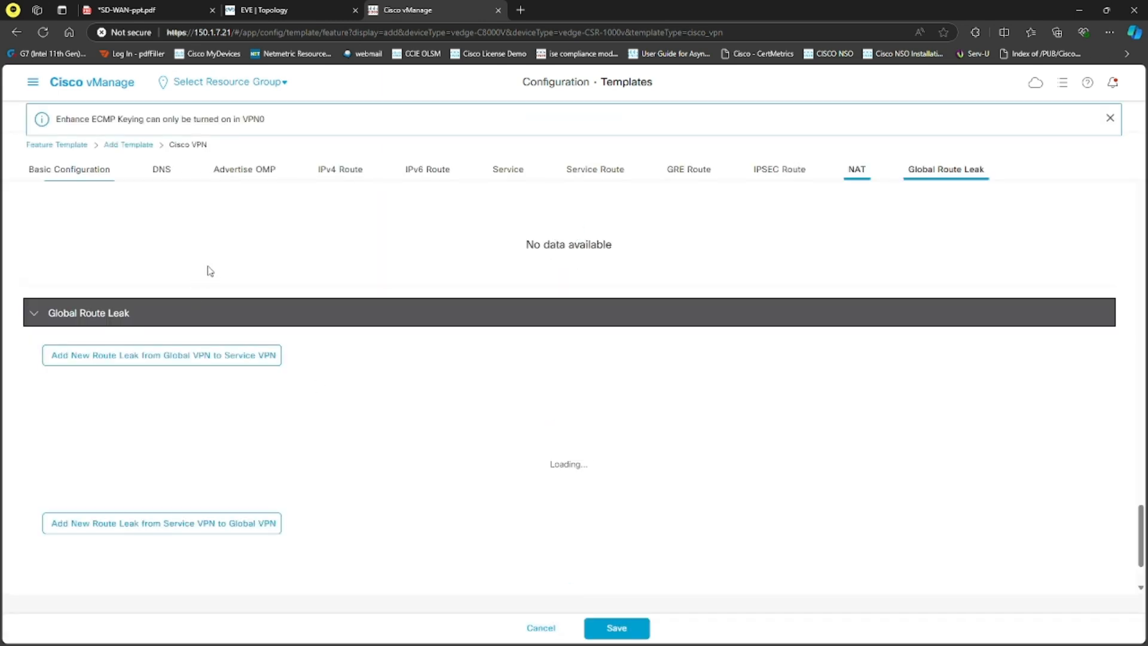
Step: Enter cED-VPN512 as the VPN template's name and description, set its VPN to 512, and save it
left_click(211, 201)
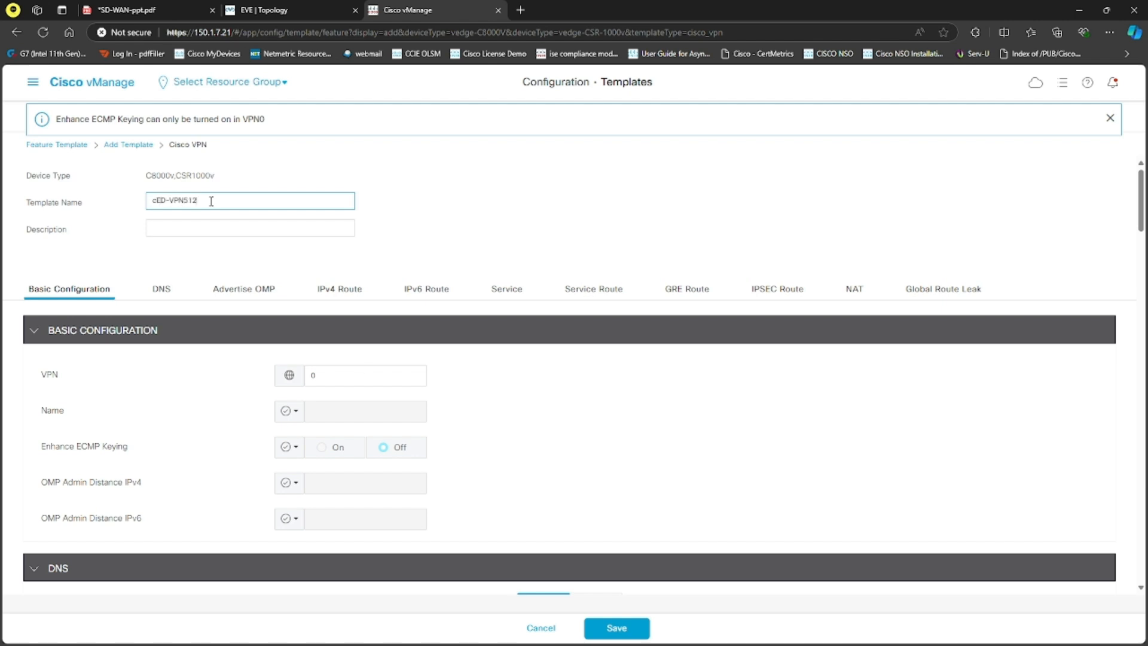
type("cED-VPN512")
left_click_drag(216, 197, 143, 199)
key("ctrl+c")
left_click(172, 220)
key("ctrl+v")
double_click(300, 375)
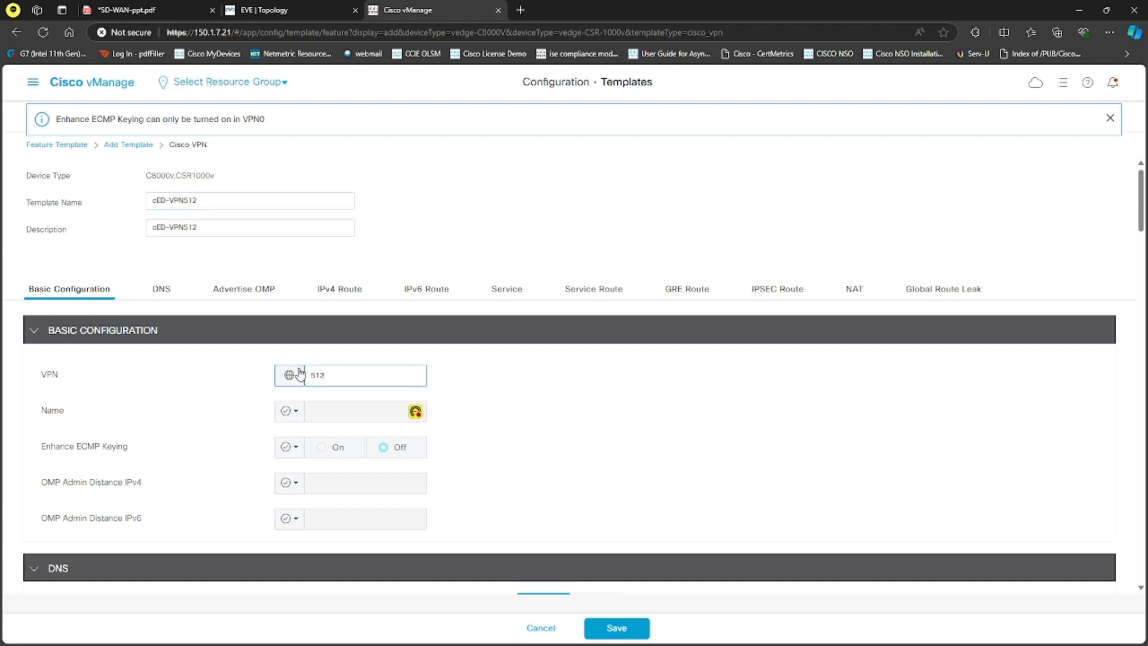
left_click(613, 626)
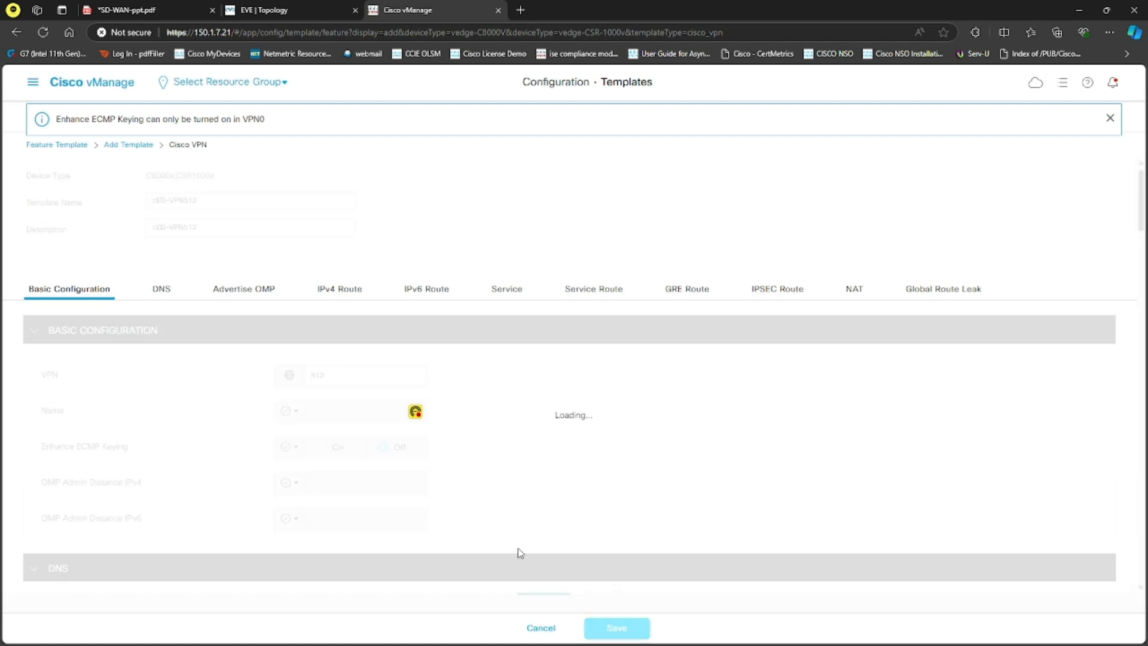
Step: Copy the cED-VPN512 template, using cED-VPN0 as the copy's name and description
left_click(1082, 335)
left_click(1052, 437)
left_click(481, 323)
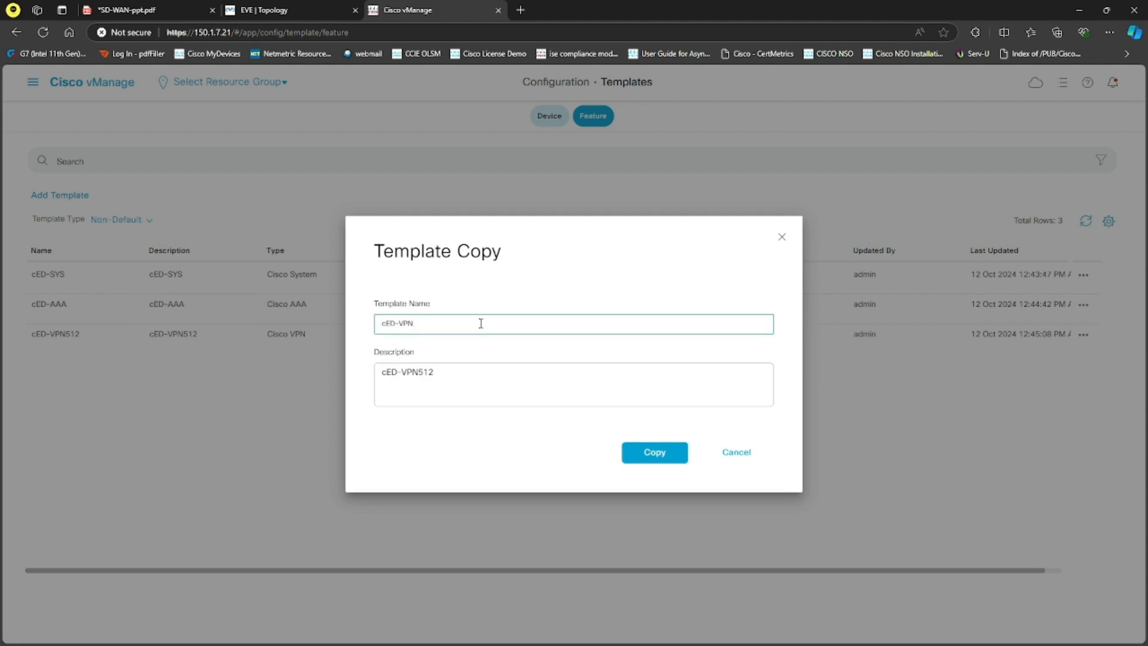
left_click(459, 370)
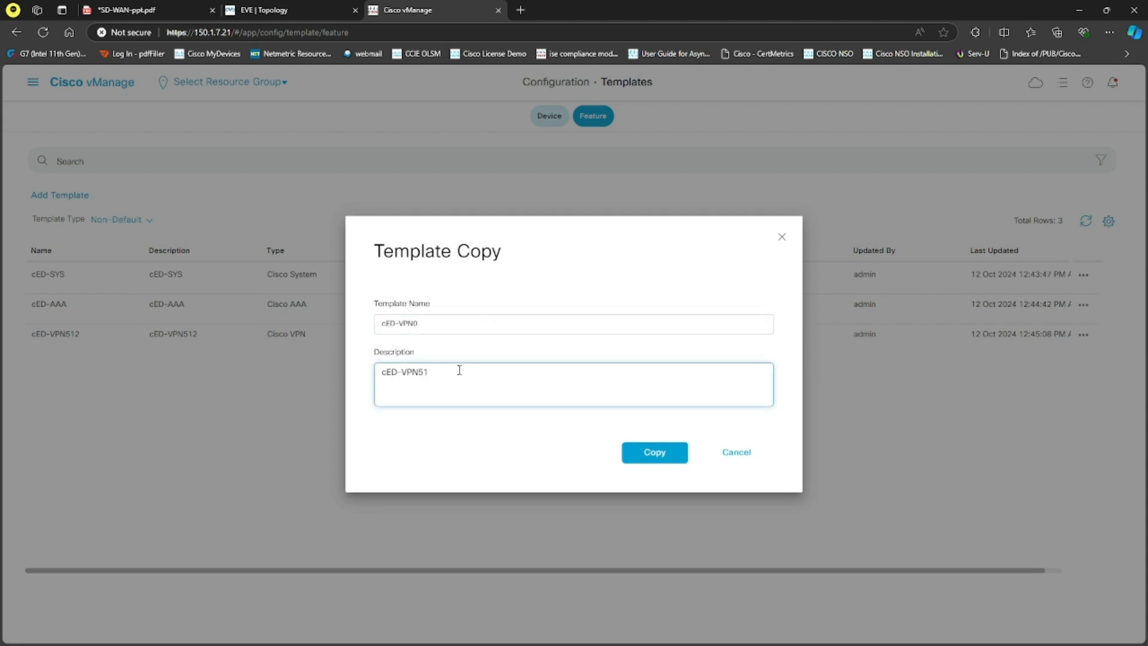
left_click(624, 458)
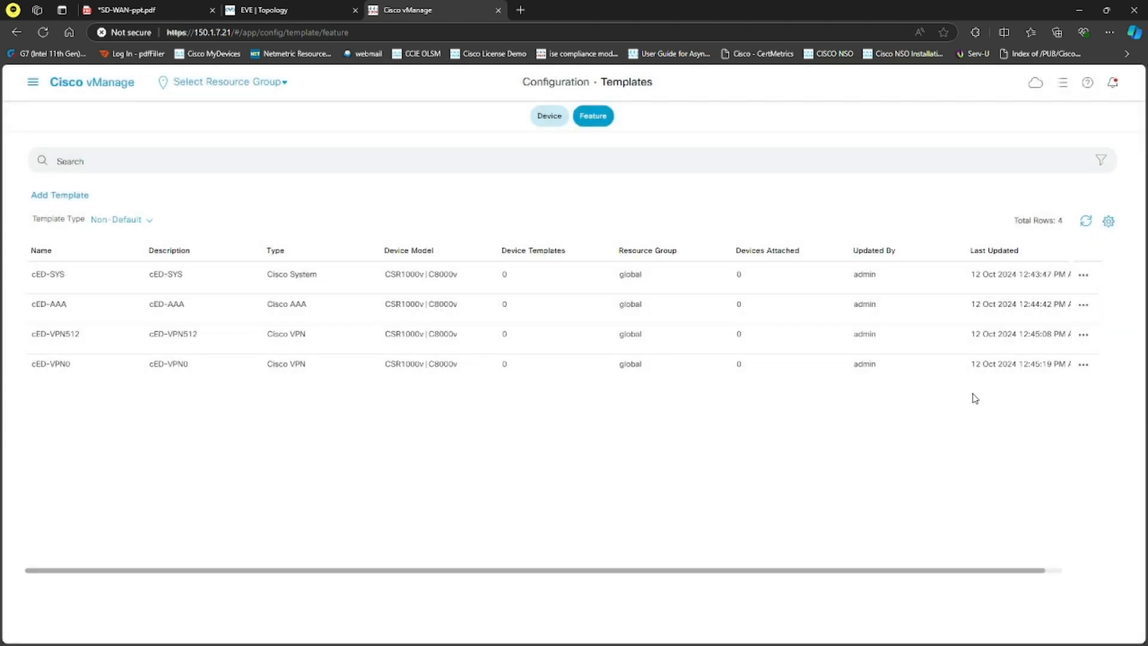
Step: Open the cED-VPN0 template for editing and set its VPN to 0
left_click(1083, 364)
left_click(1055, 404)
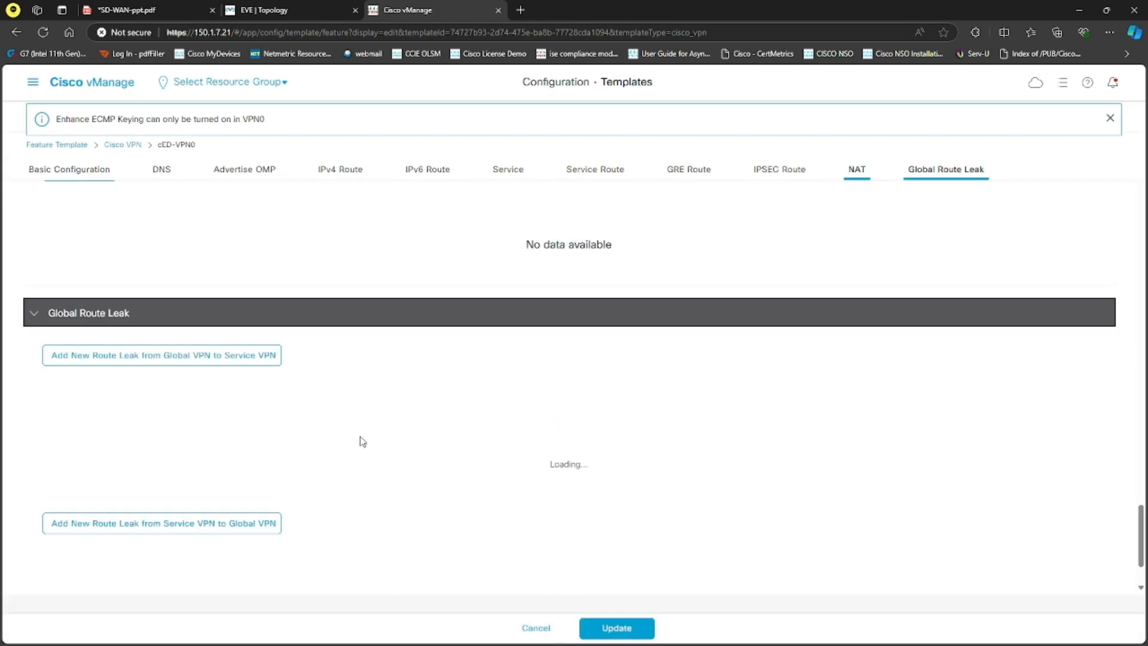
left_click(349, 380)
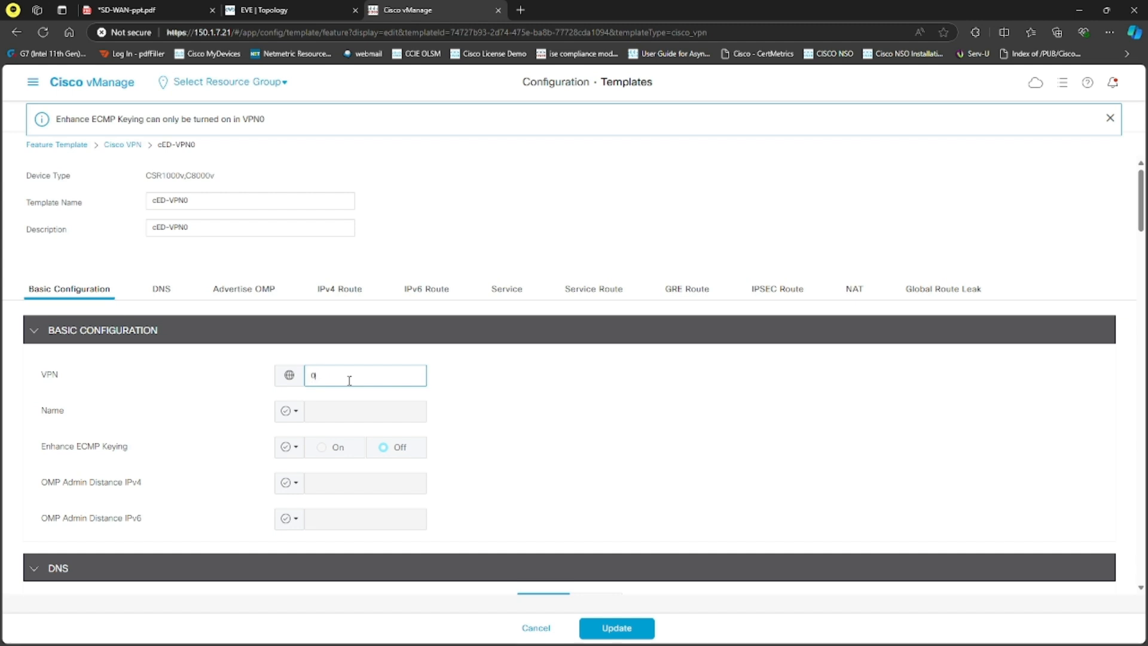
Step: Start a new IPv4 route with prefix 0.0.0.0/0 and add an empty next hop entry to it
left_click(344, 291)
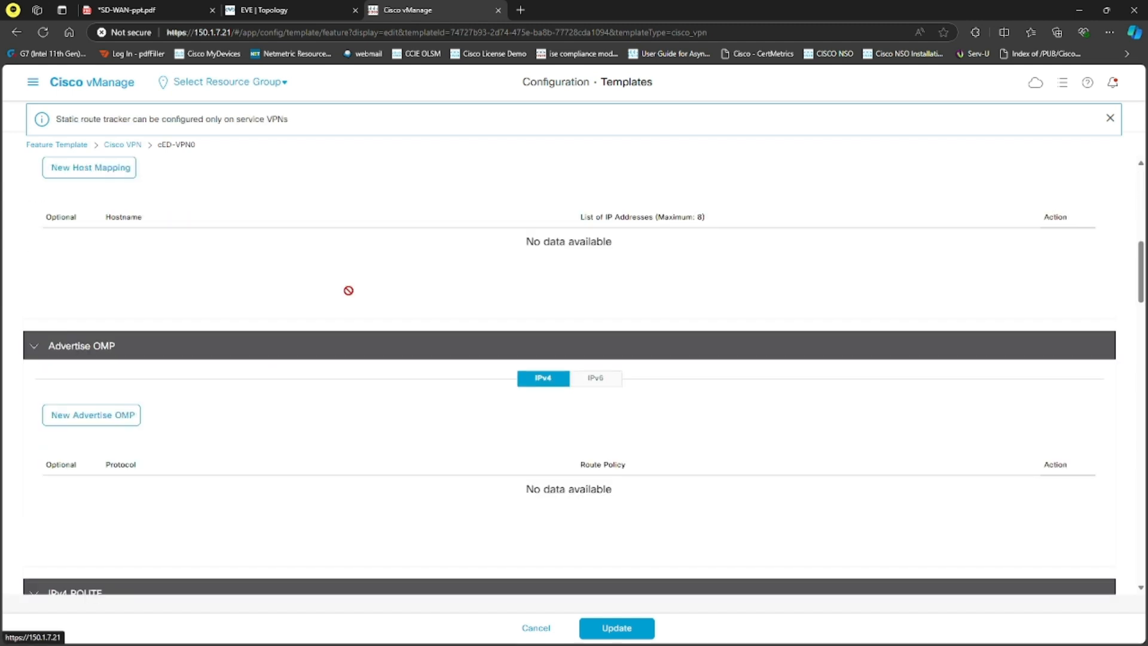
left_click(114, 279)
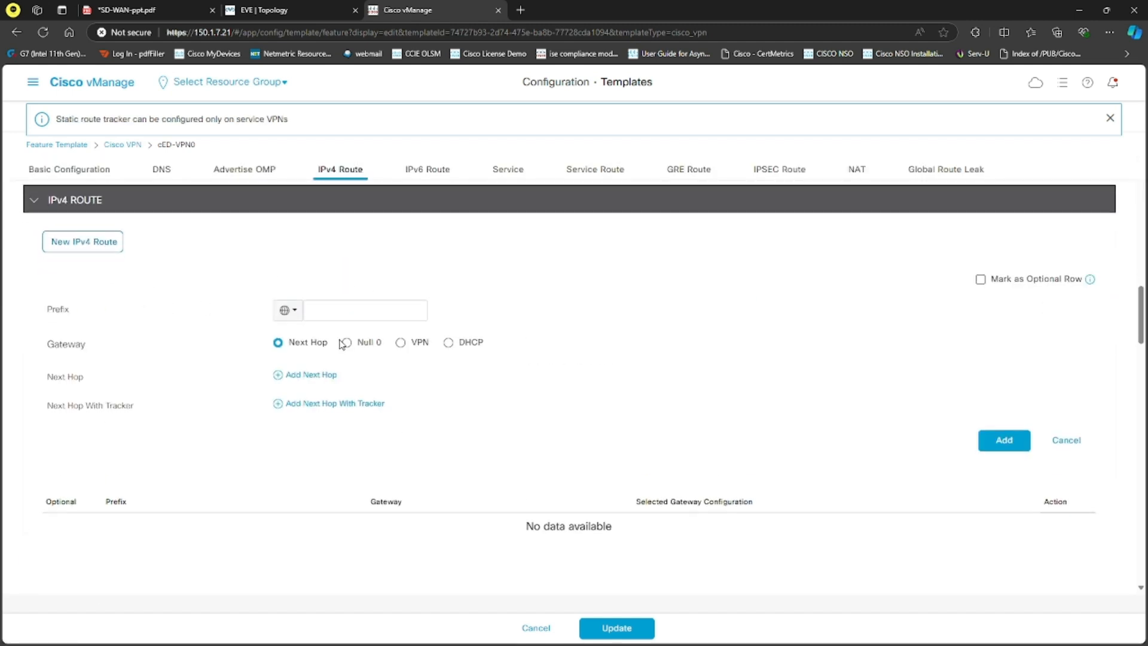
left_click(349, 312)
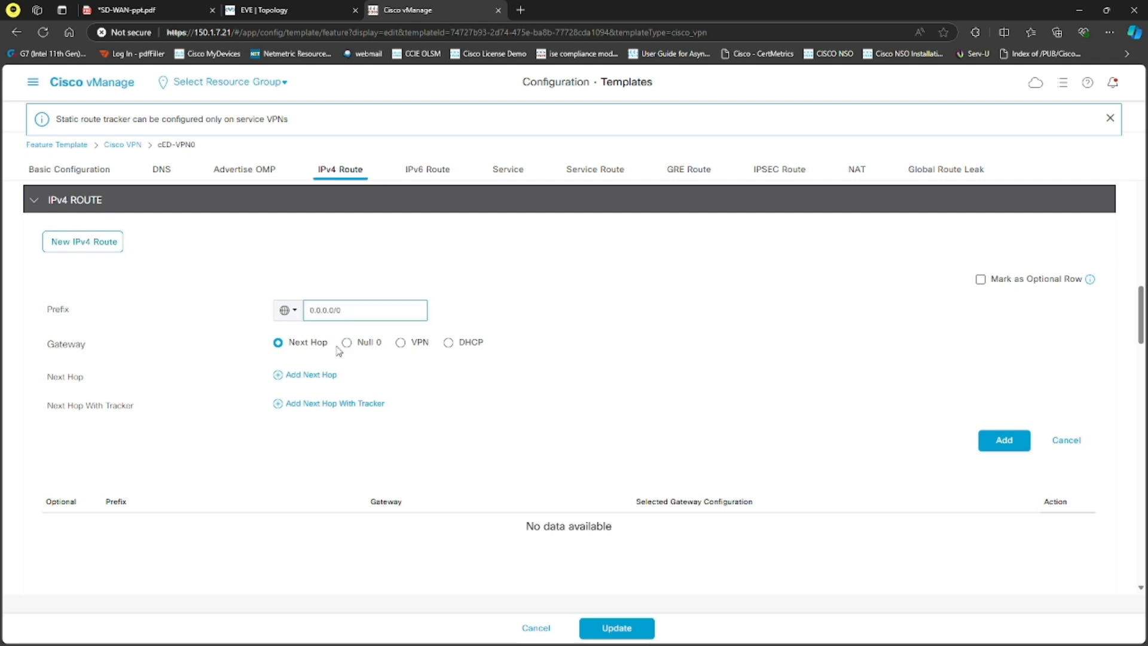
left_click(308, 374)
left_click(590, 416)
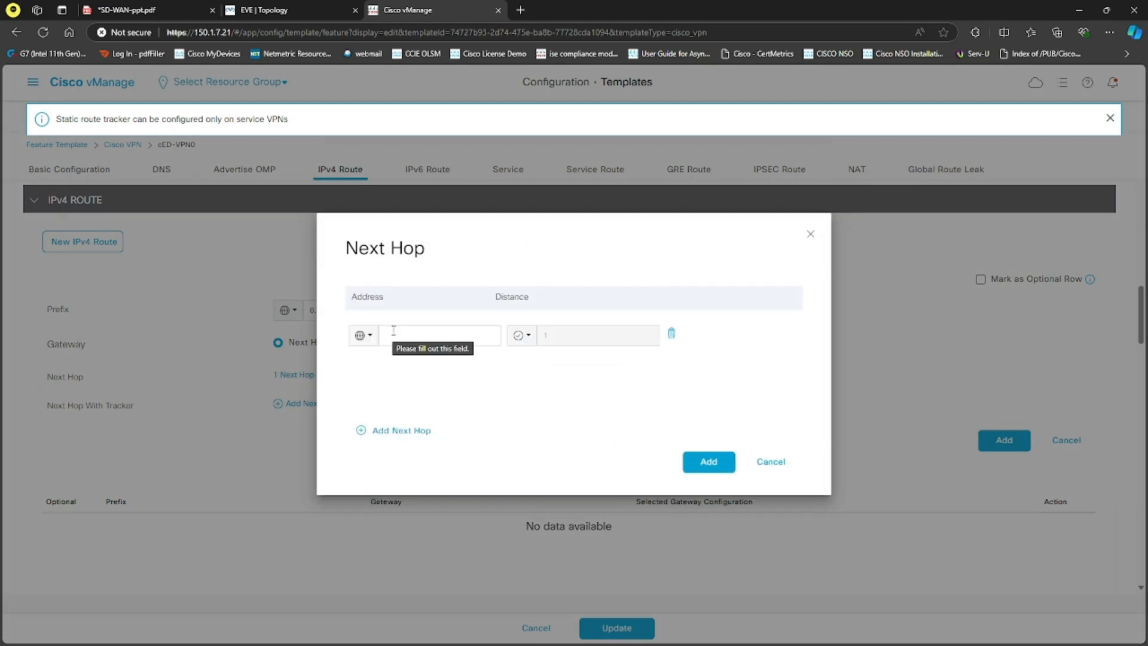
Step: Switch to the SD-WAN-ppt.pdf lab topology page and erase the handwritten annotations over the middle of the diagram
key("ctrl+1")
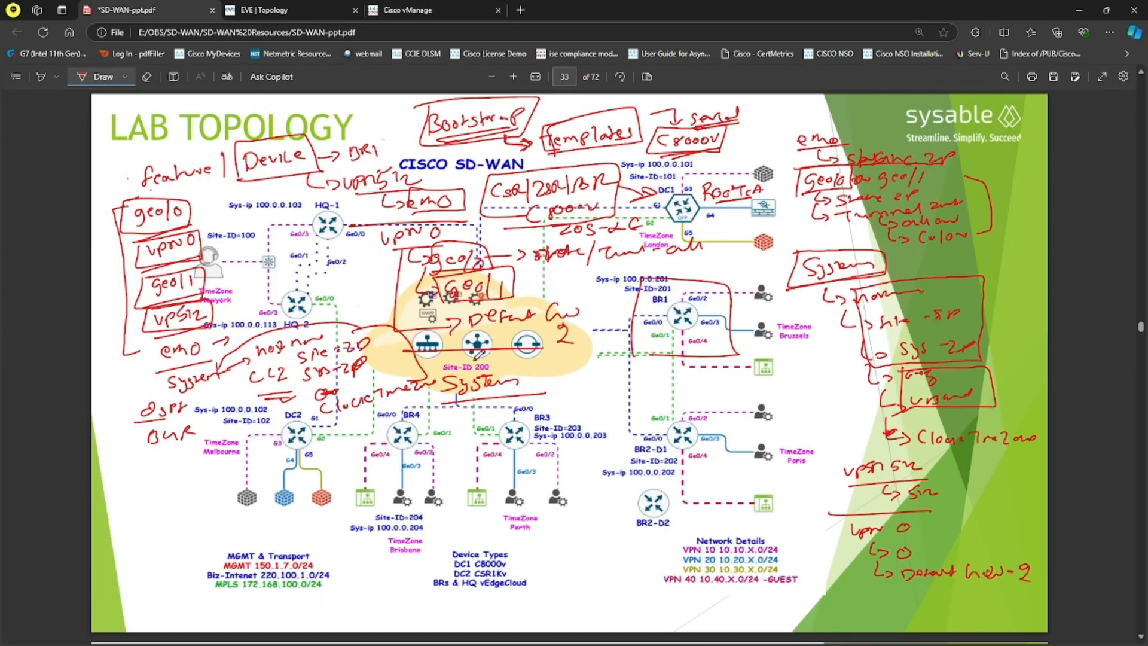
left_click(146, 77)
mouse_move(396, 299)
left_mouse_down()
mouse_move(457, 324)
mouse_move(419, 248)
mouse_move(392, 236)
mouse_move(514, 197)
mouse_move(428, 172)
mouse_move(502, 188)
mouse_move(616, 182)
mouse_move(553, 220)
mouse_move(567, 251)
mouse_move(658, 242)
mouse_move(613, 218)
mouse_move(656, 188)
mouse_move(729, 187)
mouse_move(750, 203)
mouse_move(608, 258)
mouse_move(638, 210)
mouse_move(595, 217)
mouse_move(707, 315)
mouse_move(326, 398)
mouse_move(498, 373)
mouse_move(448, 359)
mouse_move(513, 415)
mouse_move(367, 356)
mouse_move(420, 282)
mouse_move(518, 284)
mouse_move(479, 286)
mouse_move(338, 341)
mouse_move(499, 416)
mouse_move(458, 402)
left_mouse_up()
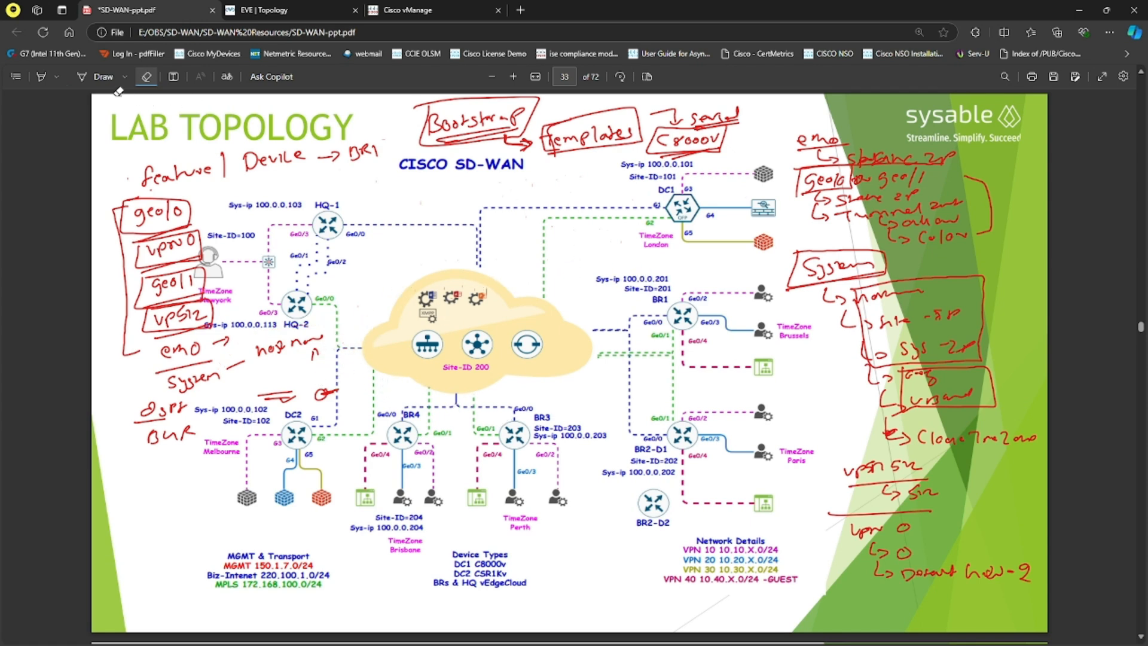
left_click(98, 76)
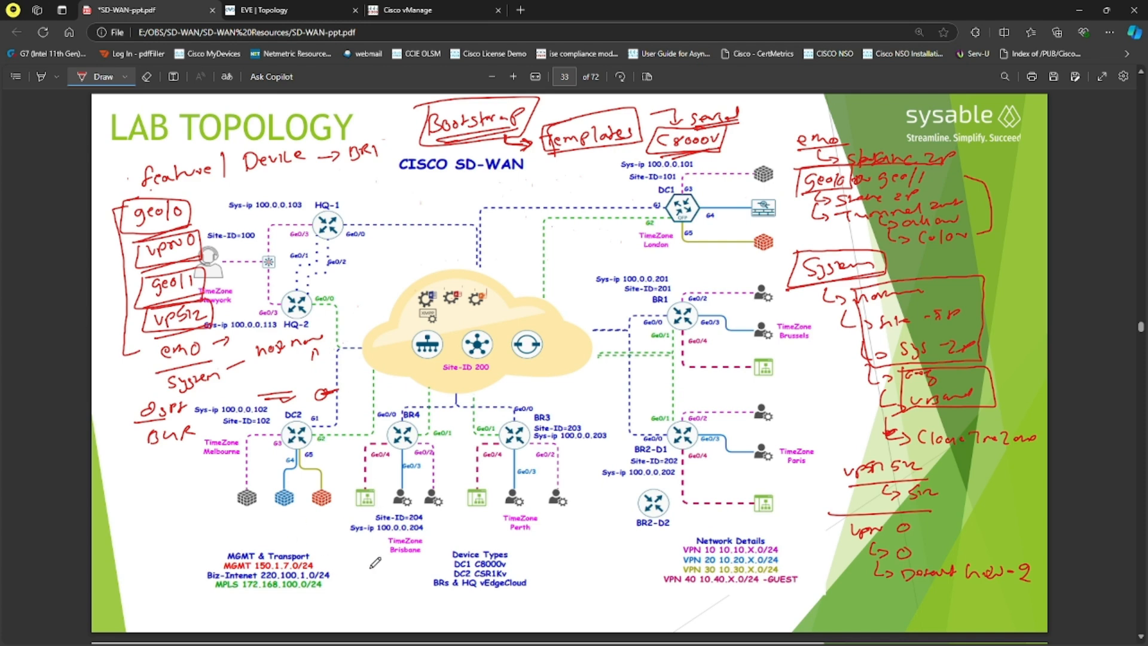
Step: Return to Cisco vManage and enter 220.100.1.254 and 172.168.100.254 as the default route's next hop addresses
left_click(409, 8)
left_click(408, 335)
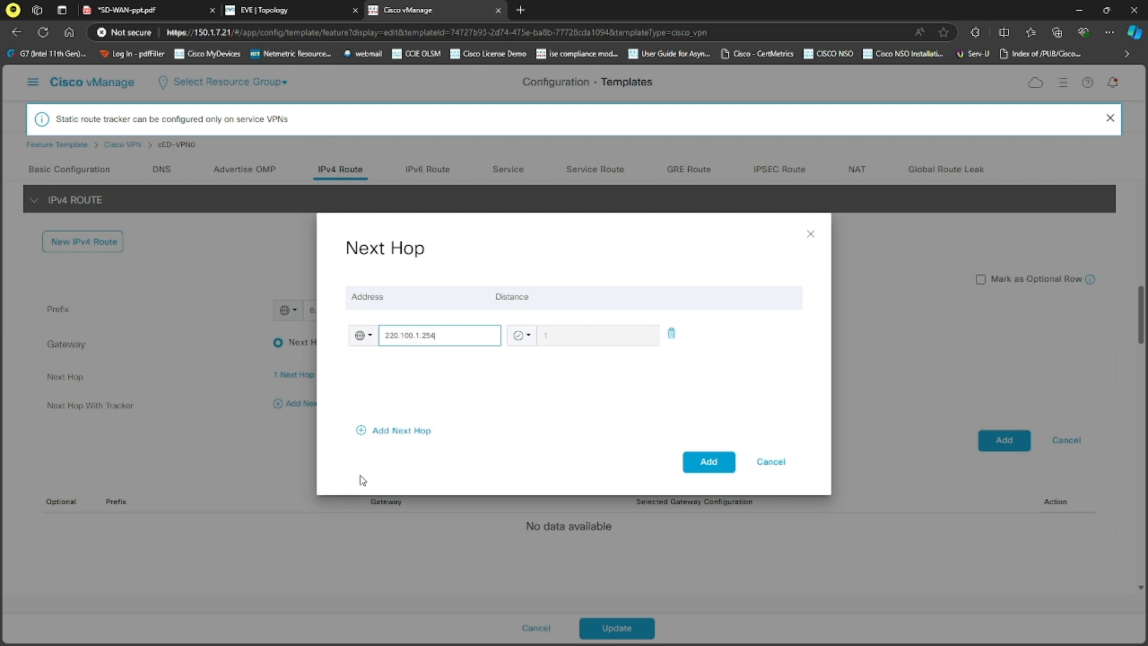
left_click(405, 437)
left_click(419, 358)
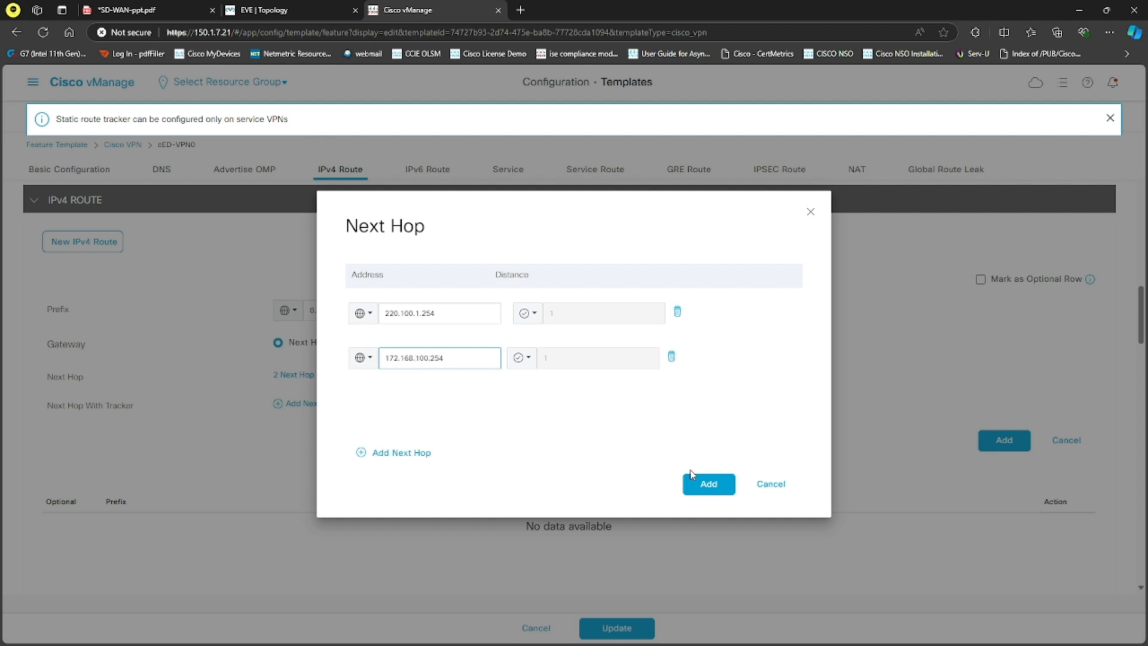
Step: Check the Device Specific option for the first next hop address
left_click(371, 321)
mouse_move(399, 365)
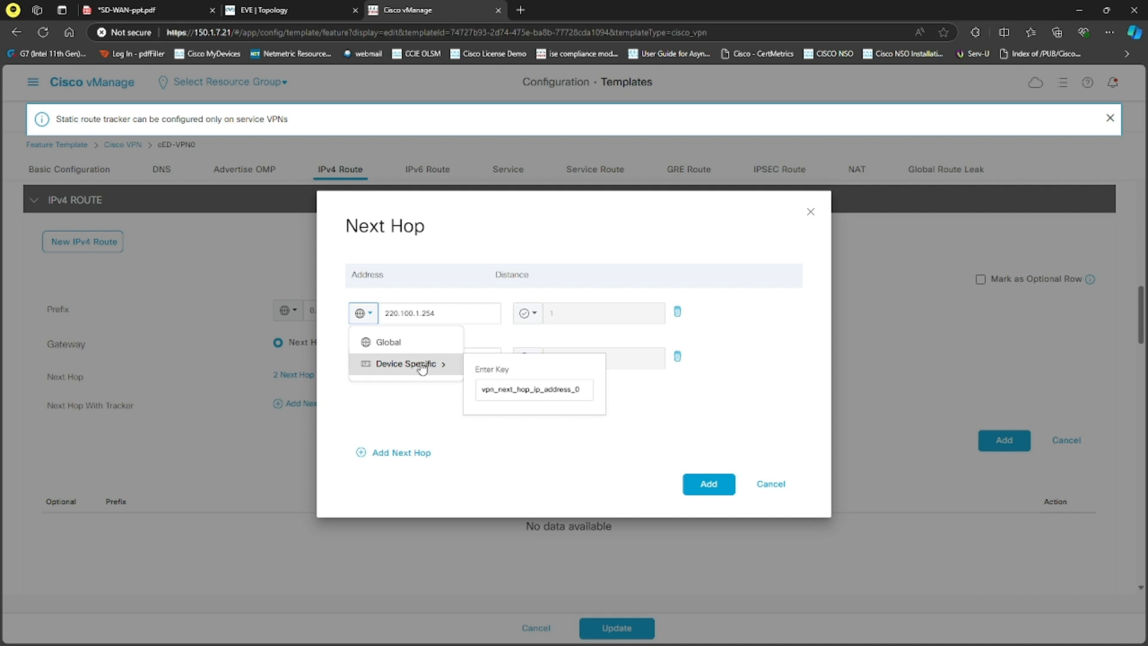
left_click(415, 411)
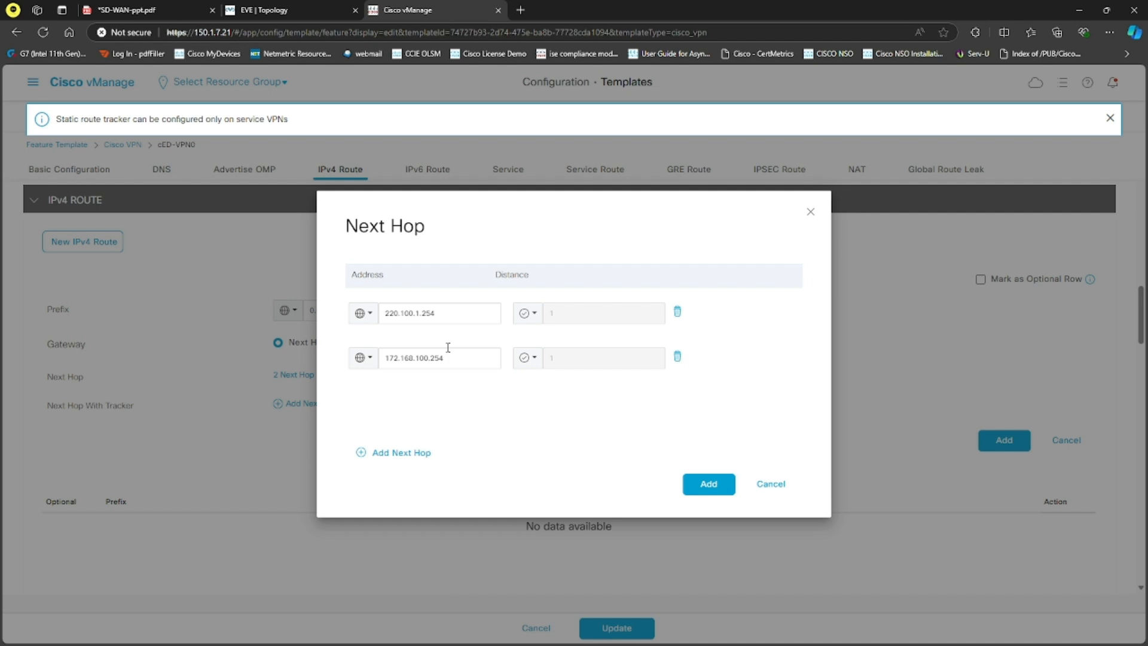
Step: Confirm both next hops, add the 0.0.0.0/0 route, and update the cED-VPN0 template
left_click(700, 483)
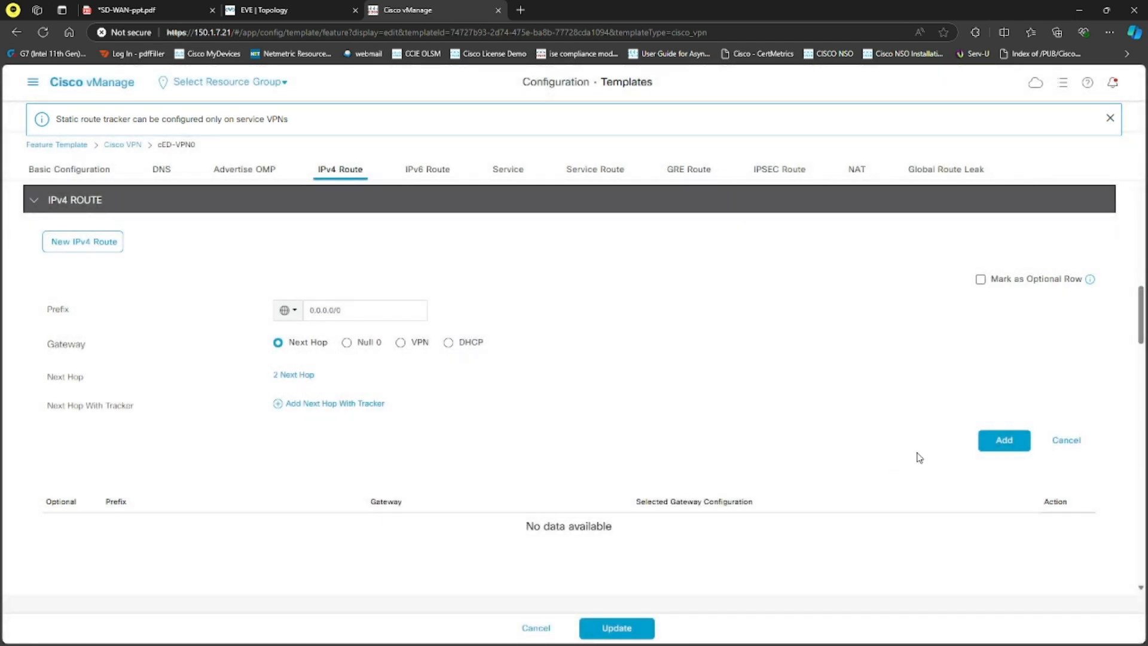
left_click(988, 453)
left_click(628, 625)
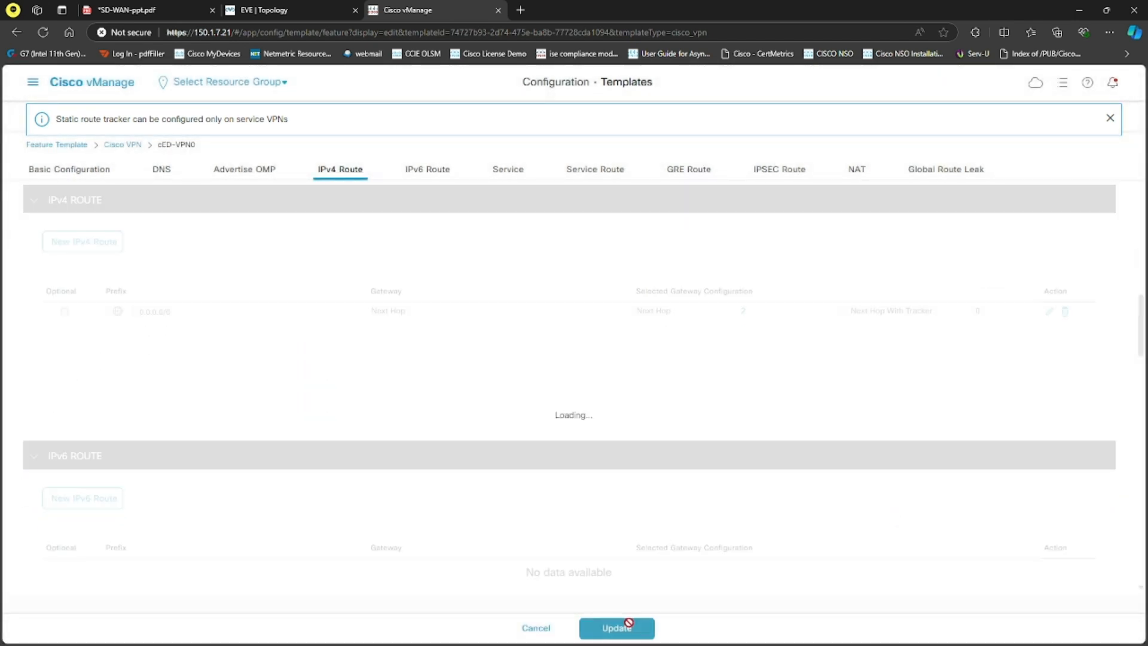
Step: Start another feature template of type Cisco VPN Interface Ethernet for the CSR1000v and C8000v device models
left_click(80, 196)
left_click(134, 202)
type("cs")
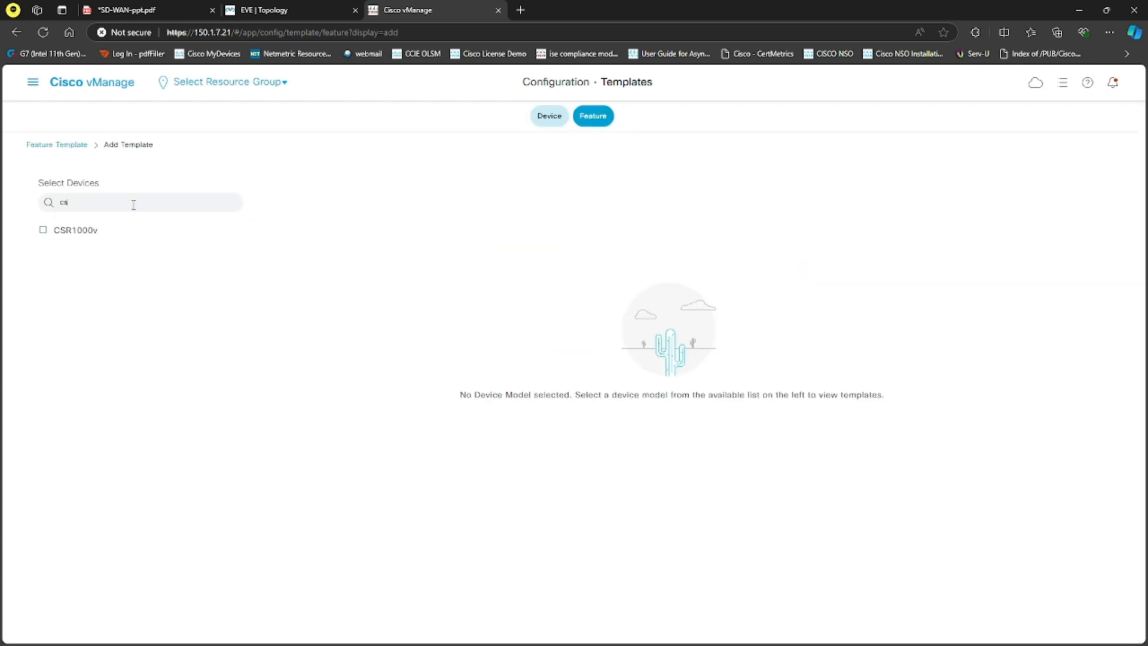
left_click(91, 231)
key("BackSpace")
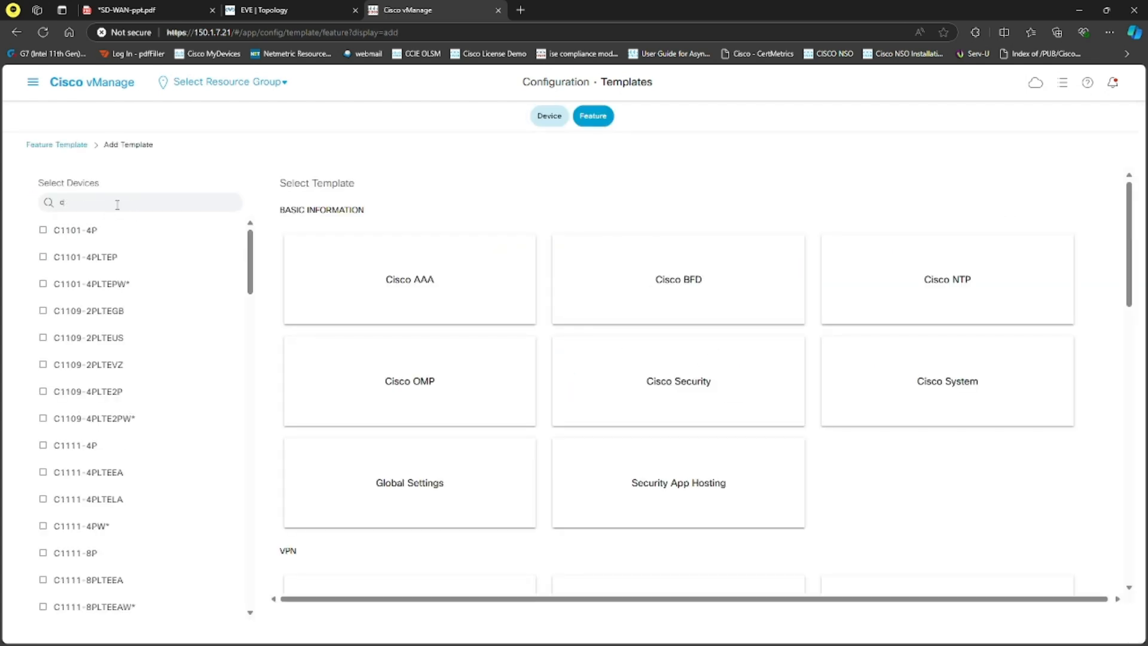
type("8")
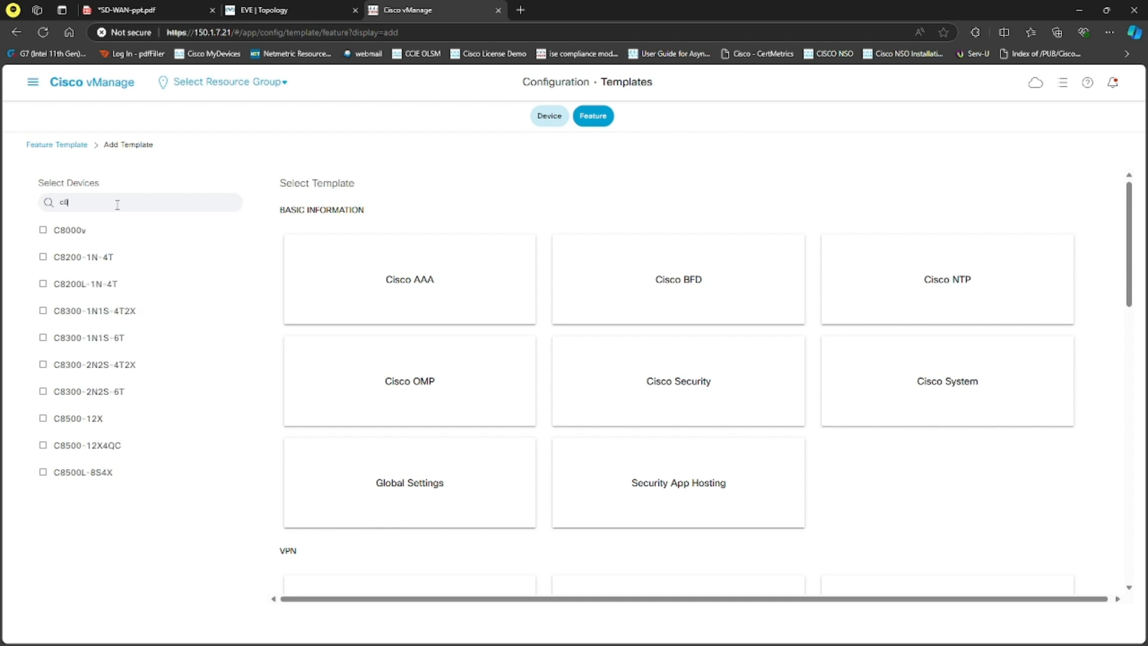
left_click(77, 232)
scroll(589, 396, "down", 3)
scroll(588, 396, "down", 2)
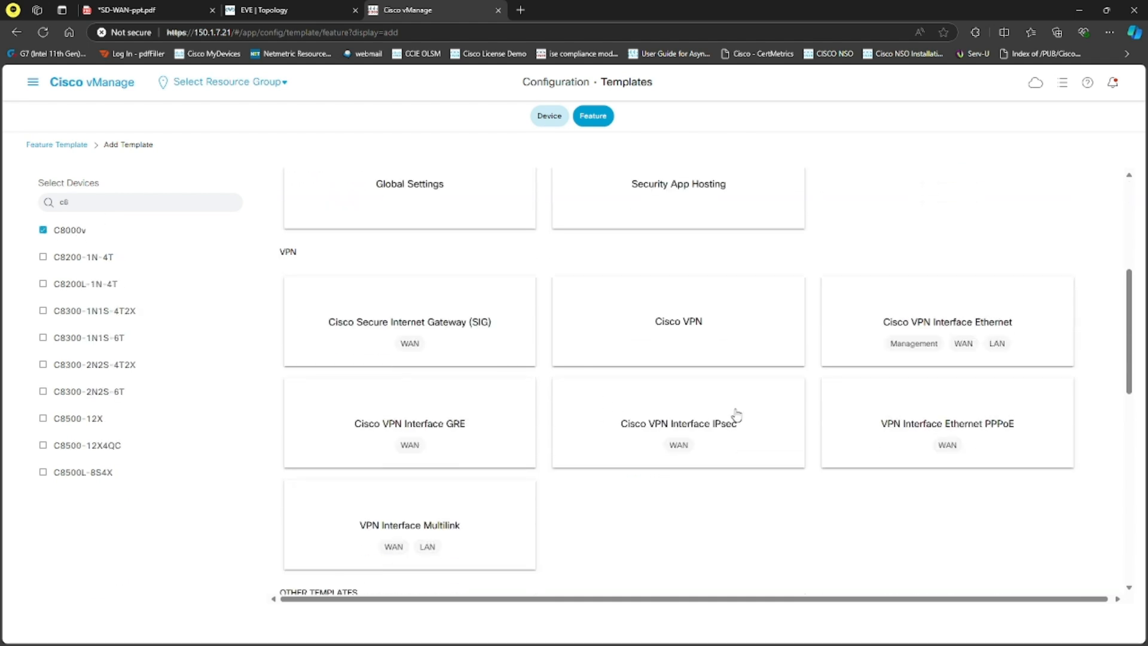
left_click(961, 321)
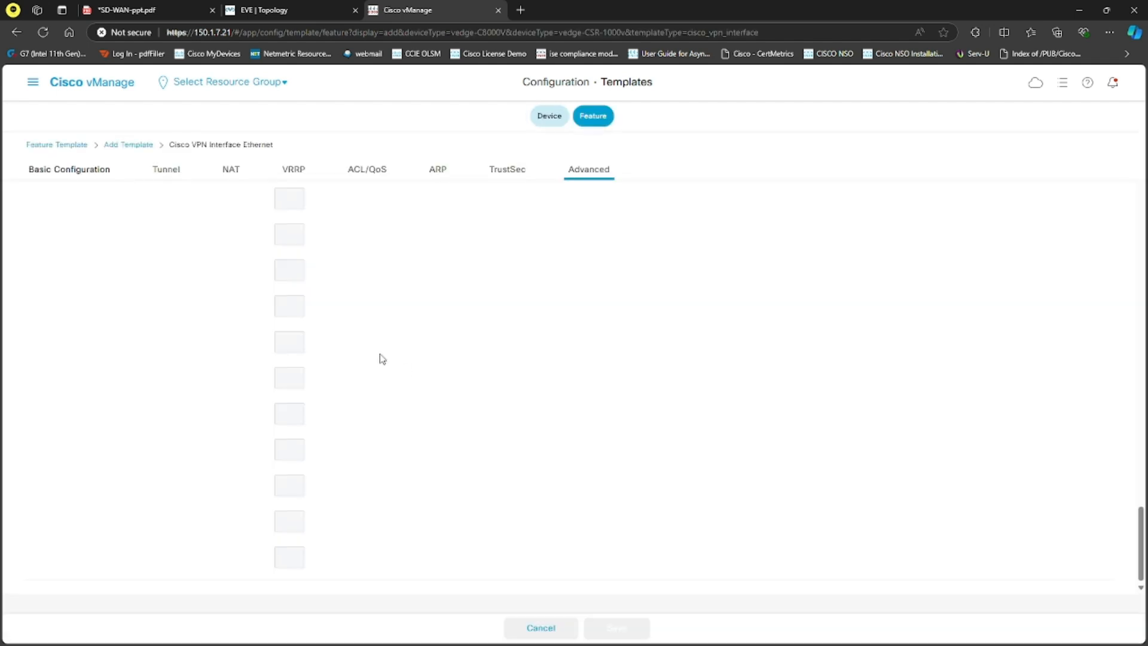
Step: Name the new VPN interface template cED-G8 and give it the same text as its description
left_click(183, 201)
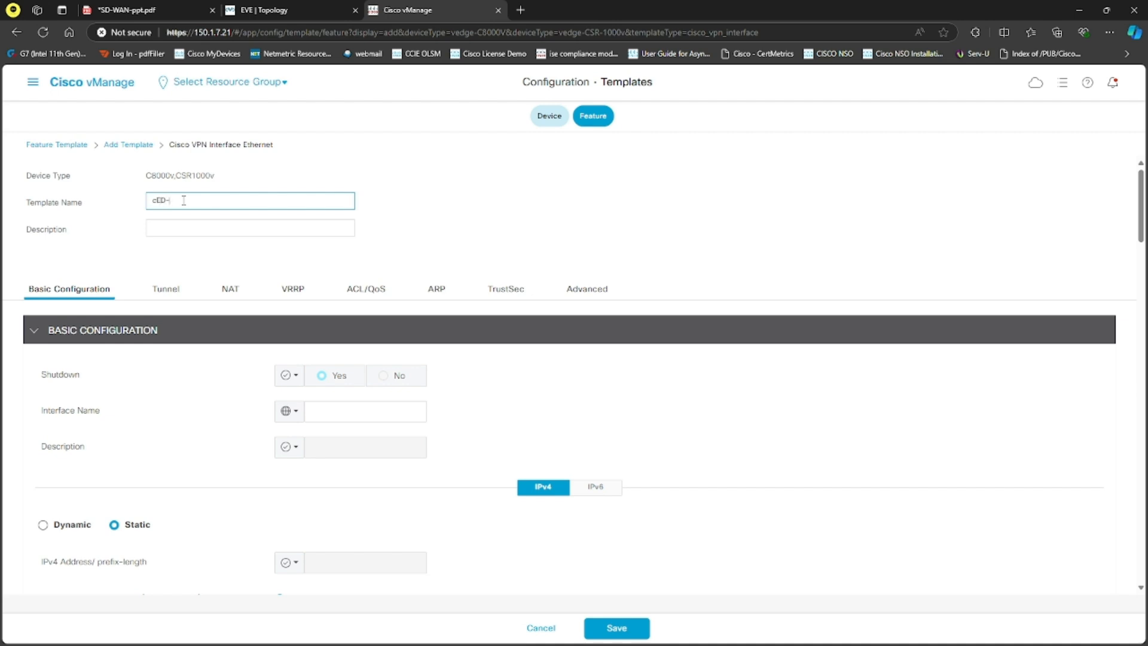
left_click_drag(198, 203, 143, 204)
key("ctrl+c")
left_click(151, 226)
key("ctrl+v")
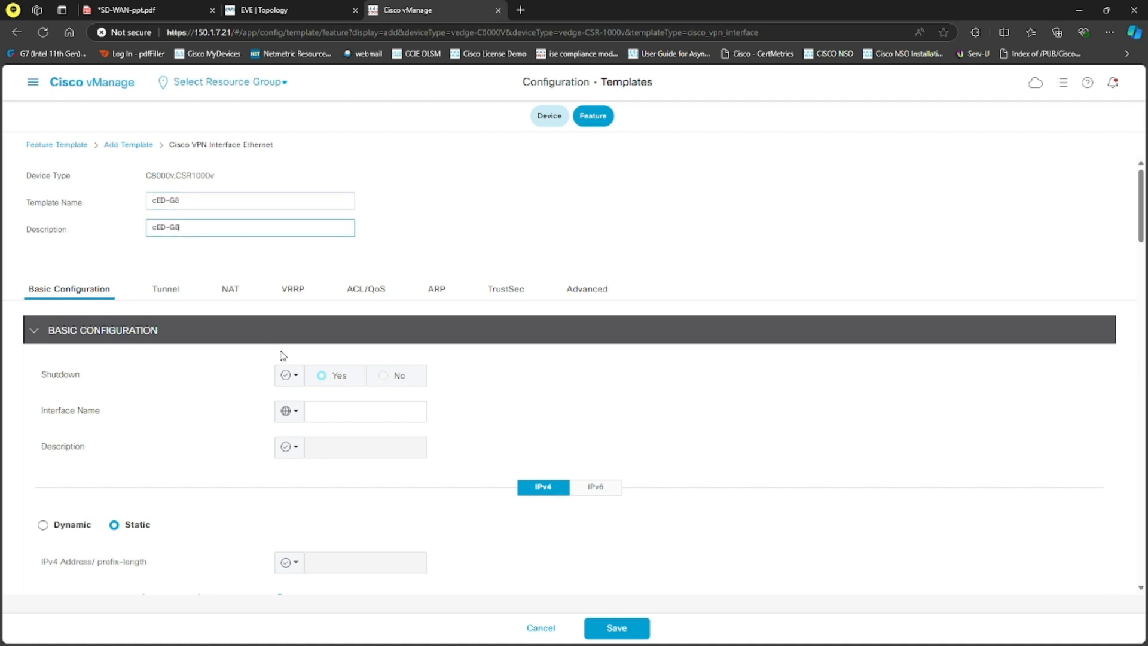
Step: Set Shutdown to a global No and the interface name to GigabitEthernet8
left_click(289, 375)
left_click(328, 410)
left_click(383, 377)
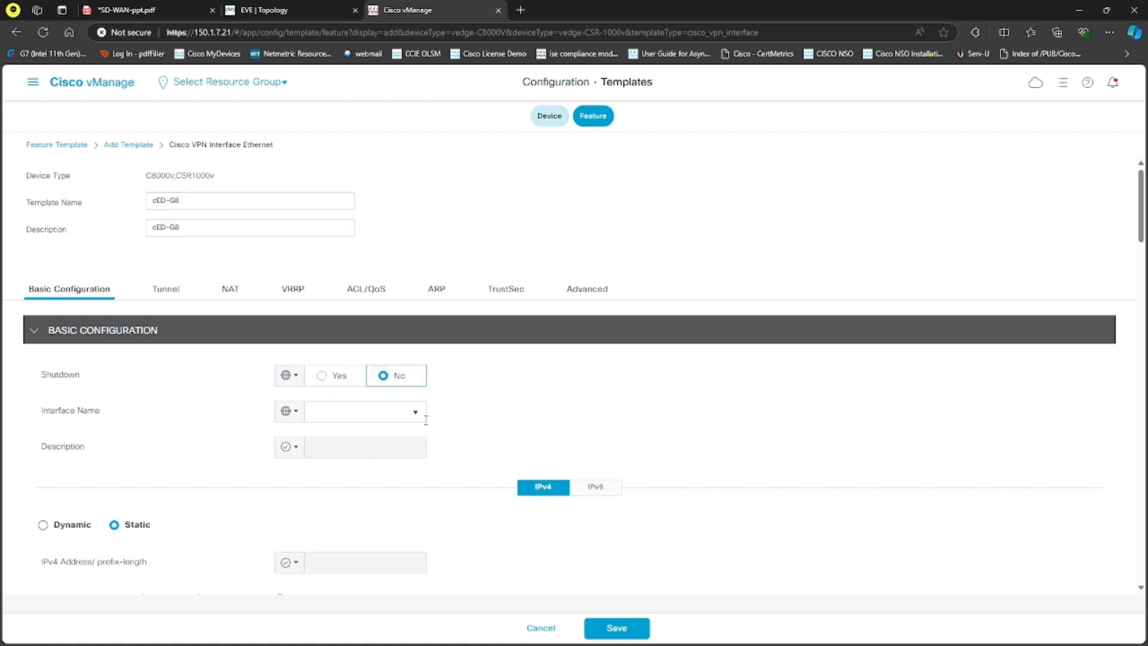
left_click(421, 413)
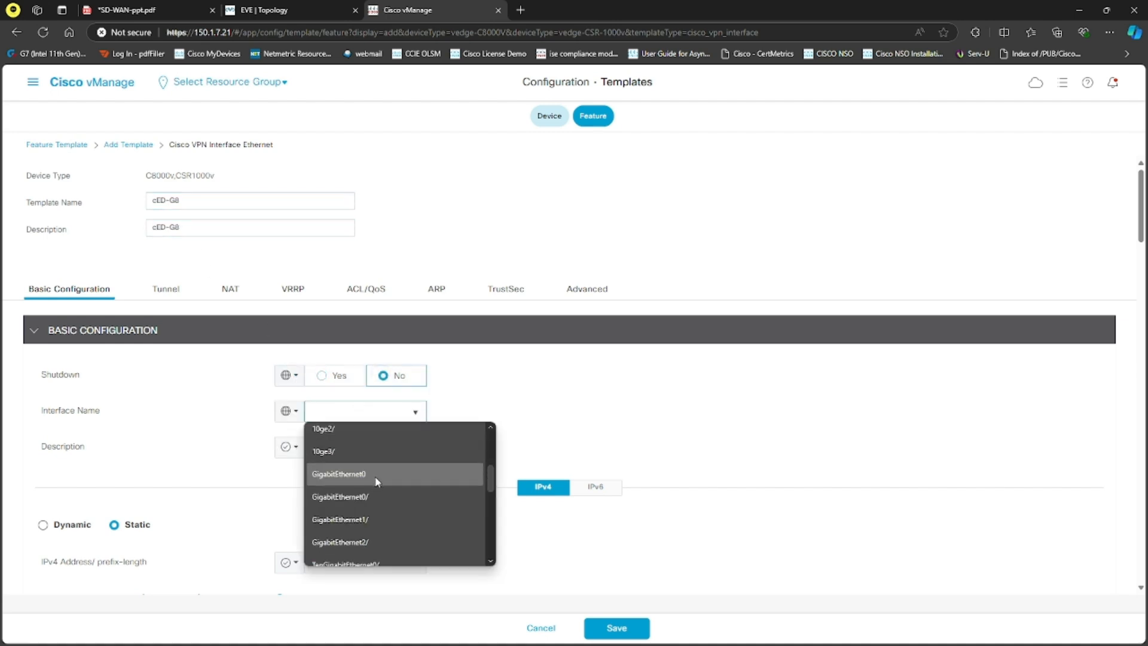
left_click(374, 475)
key("BackSpace")
type("8")
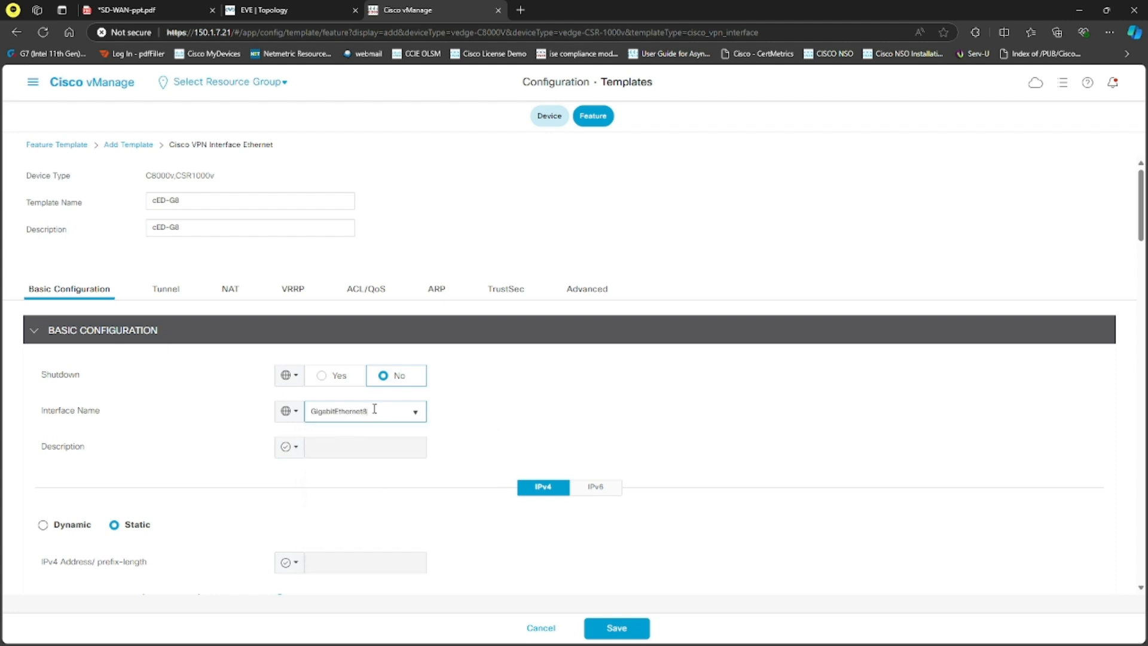
left_click_drag(374, 411, 309, 410)
left_click(208, 426)
Step: Make the static IPv4 address device specific with the key cED-G8-IPadd and save the template
scroll(188, 466, "down", 2)
left_click(290, 442)
mouse_move(330, 494)
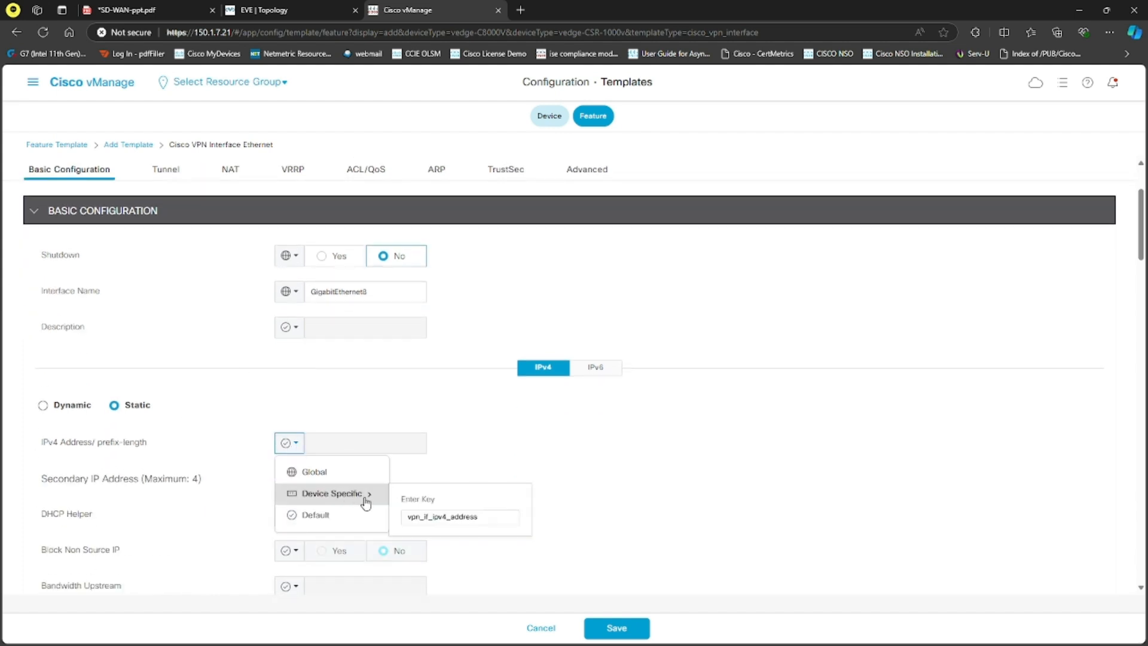
left_click(435, 515)
double_click(435, 512)
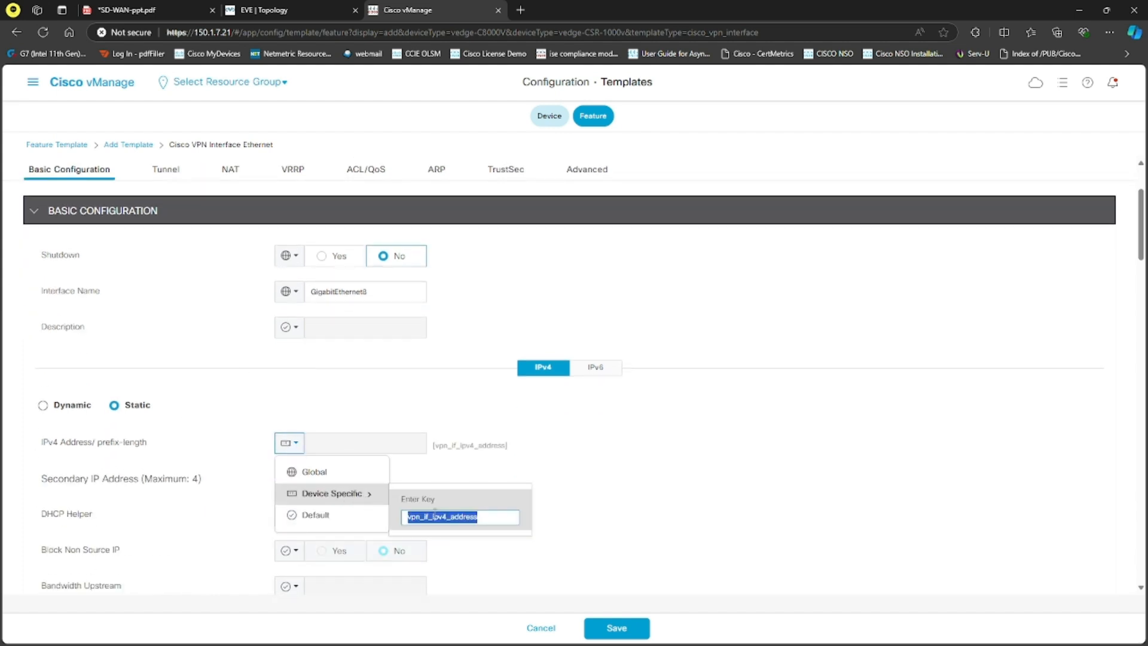
type("vE")
key("BackSpace")
key("BackSpace")
type("cED-G8-IPadd")
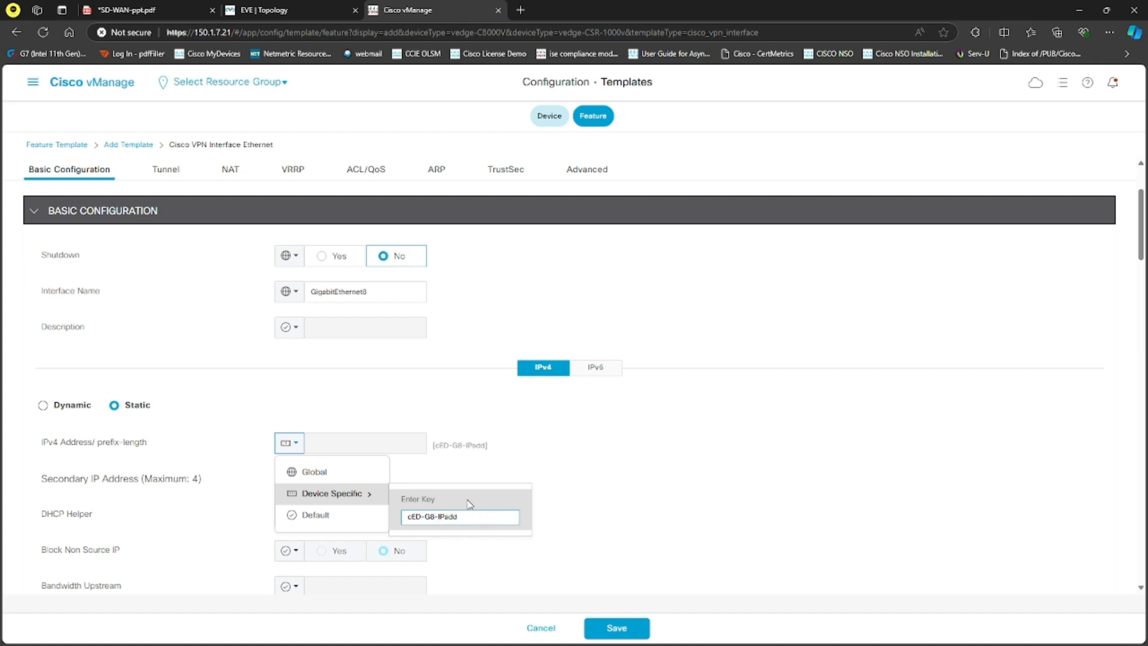
key("Return")
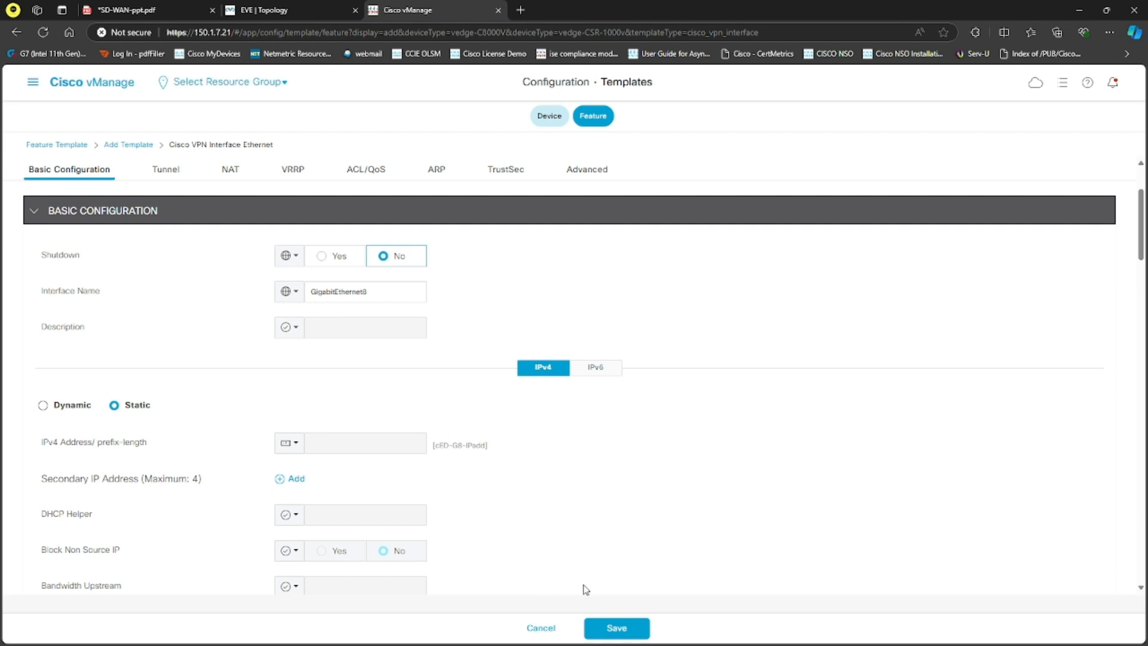
left_click(618, 631)
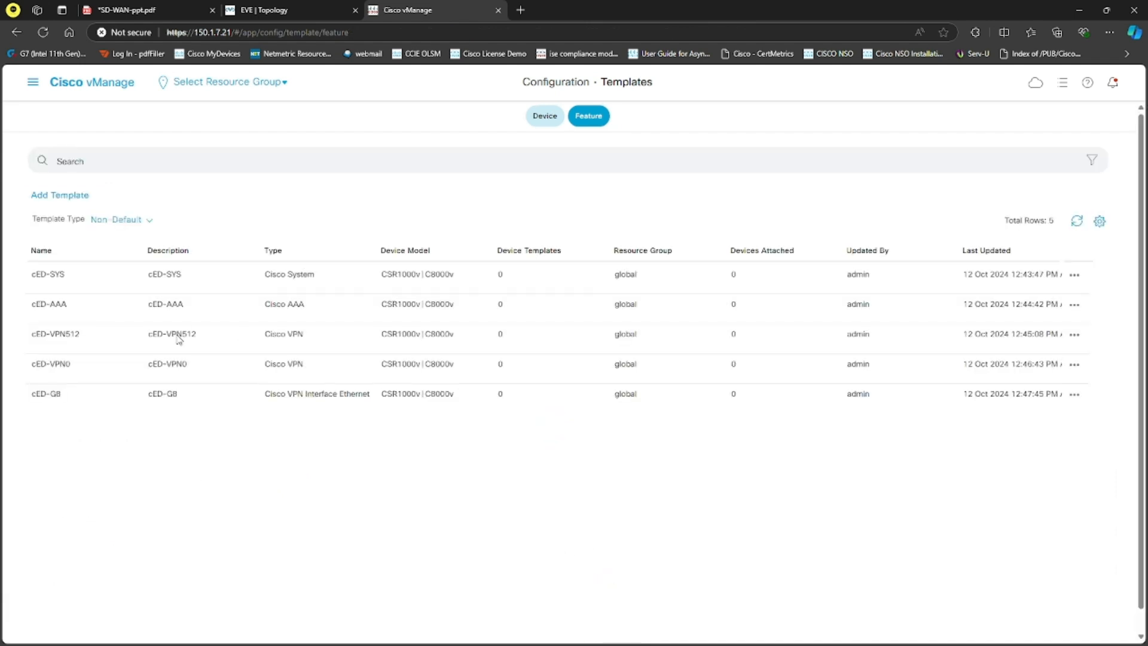
Step: Copy the cED-G8 template as cED-G1, using cED-G1 for both name and description
left_click(1083, 395)
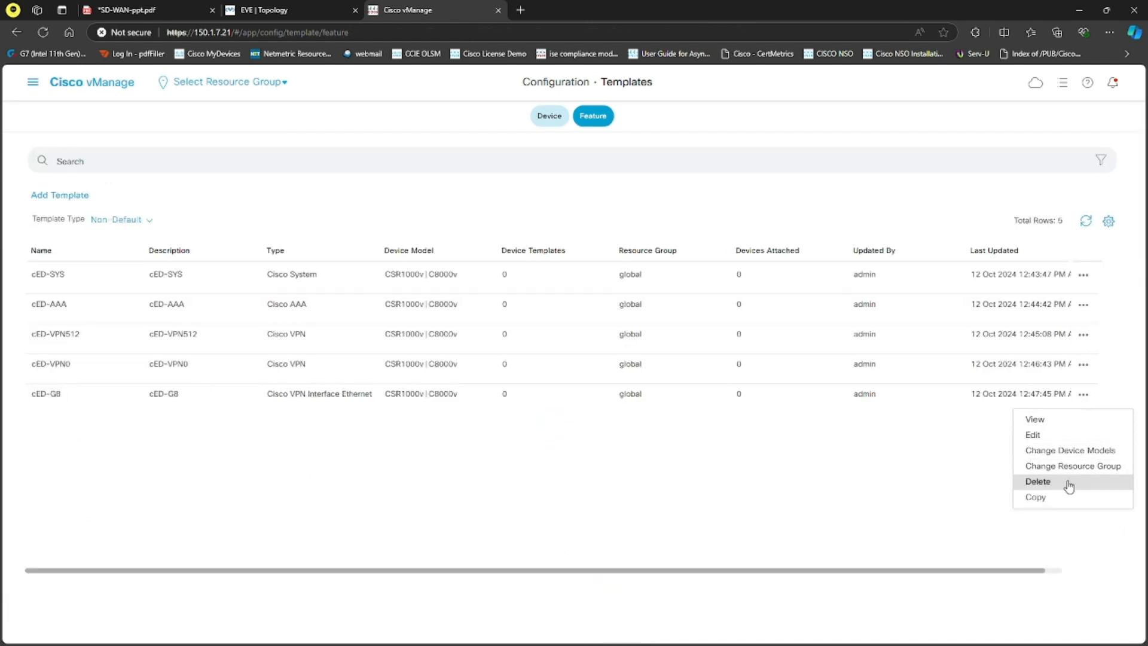
left_click(1052, 496)
left_click(487, 321)
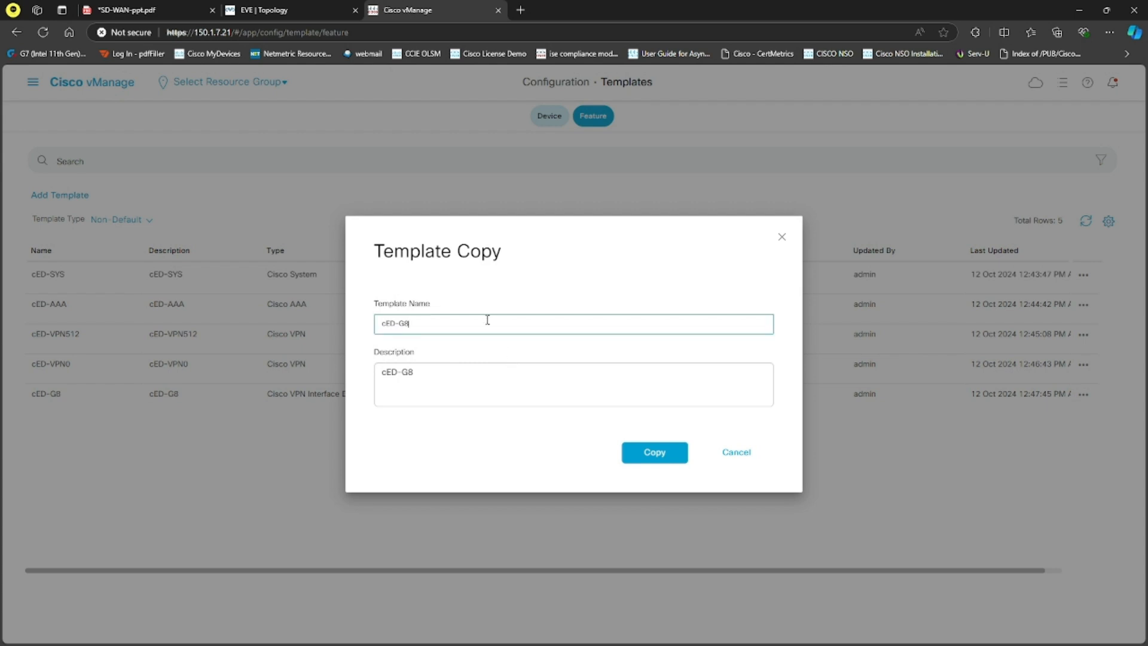
left_click(458, 365)
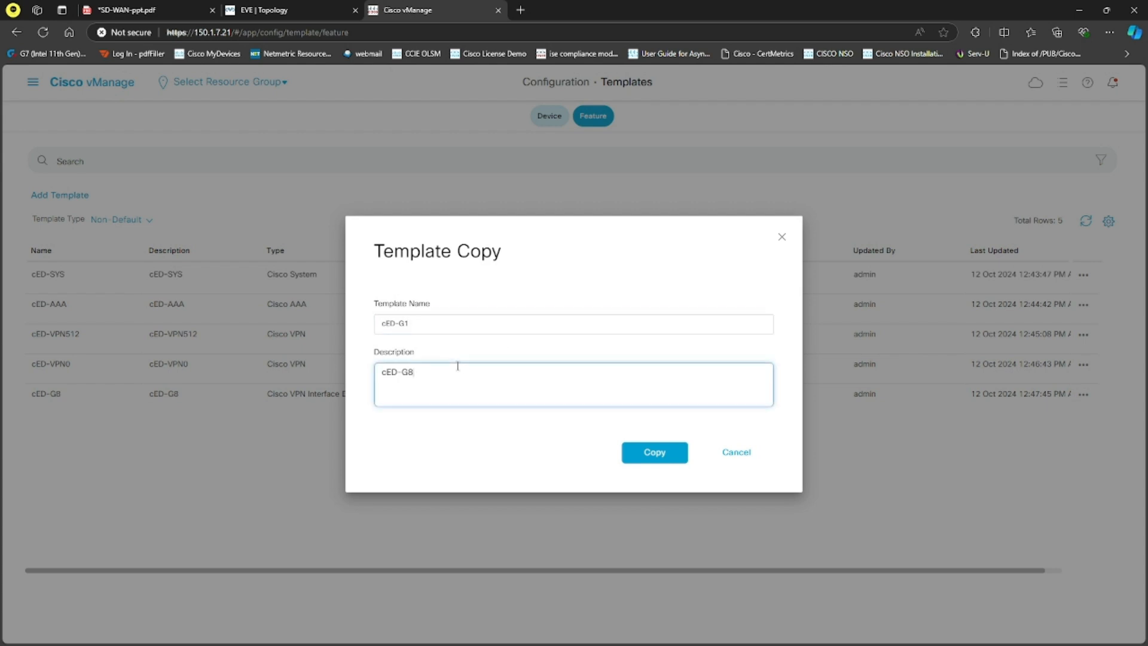
left_click(630, 455)
Step: Check the interface assignments in the EVE topology and the SD-WAN lab topology PDF, then return to Cisco vManage
key("ctrl+shift+Tab")
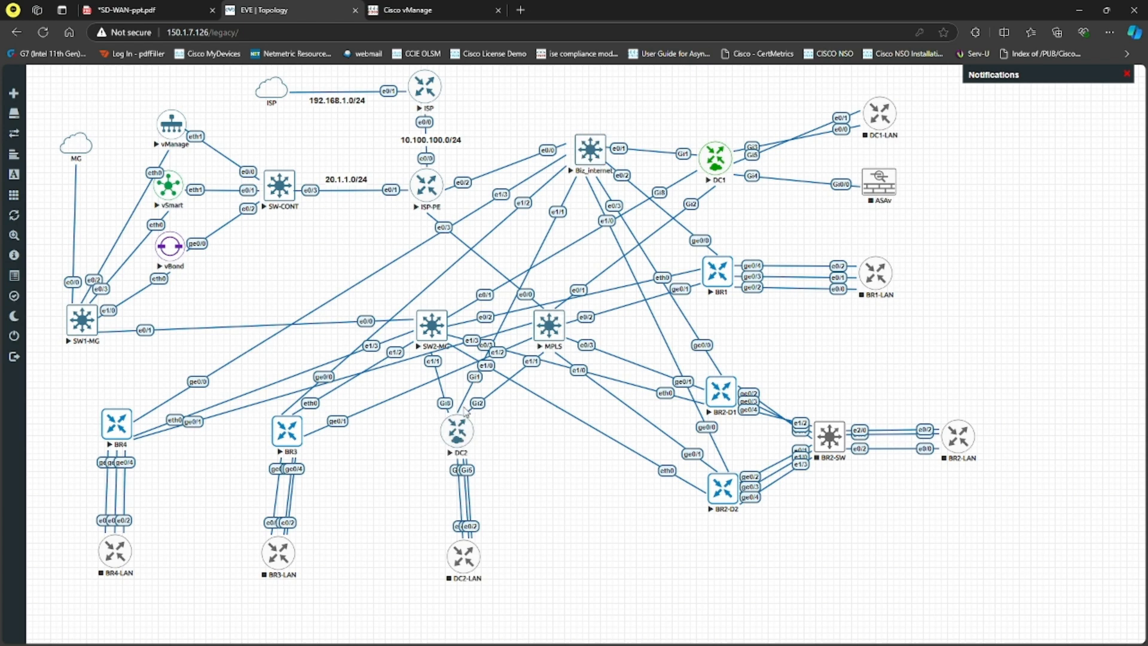
left_click(150, 10)
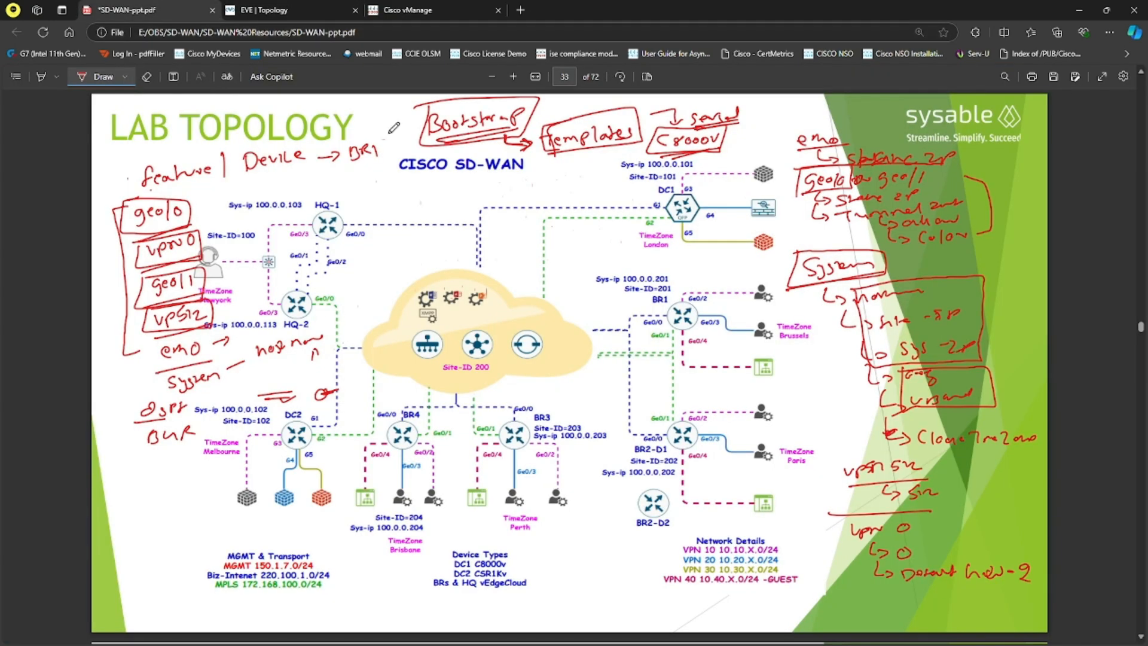
left_click(422, 10)
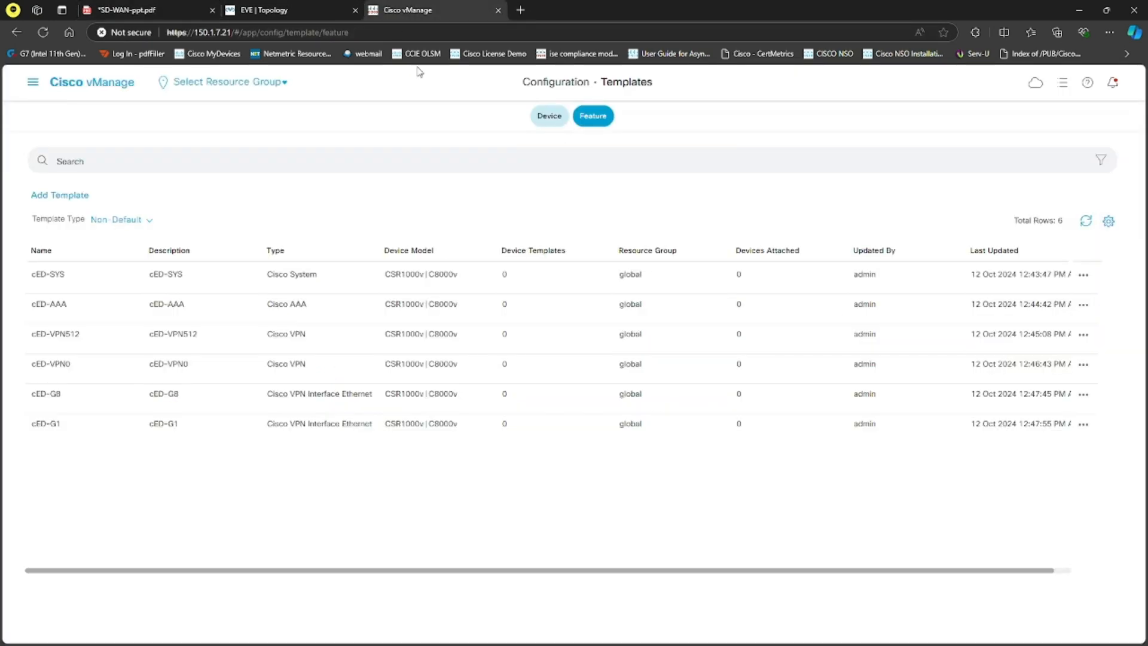
Step: Open the cED-G1 template for editing and set its interface name to GigabitEthernet1
left_click(1084, 423)
left_click(1043, 345)
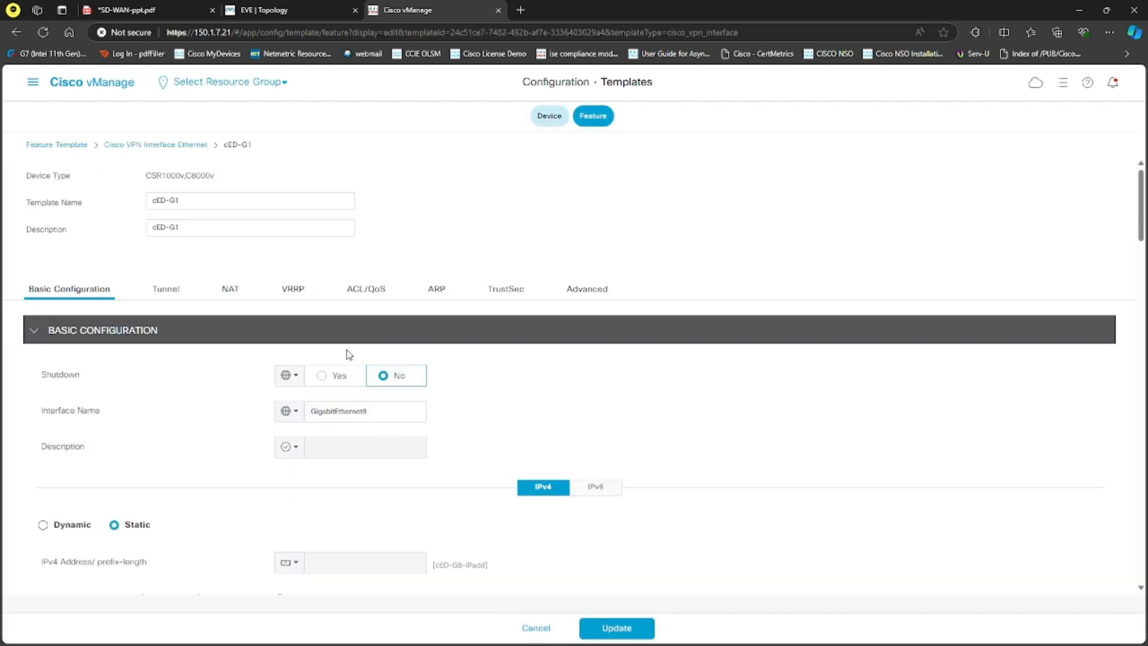
left_click(376, 416)
key("BackSpace")
type("1")
Step: Change the device-specific key of the IPv4 address to cED-G1-IPadd
scroll(213, 395, "down", 3)
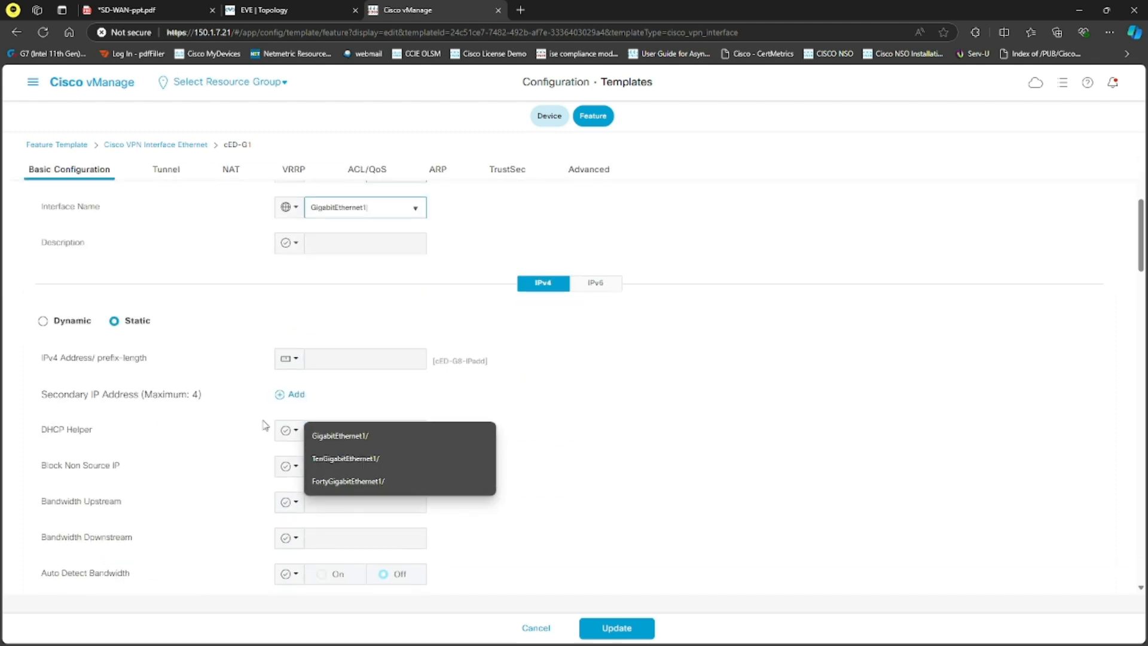
left_click(301, 362)
mouse_move(363, 410)
left_click(437, 431)
key("BackSpace")
type("1")
key("Return")
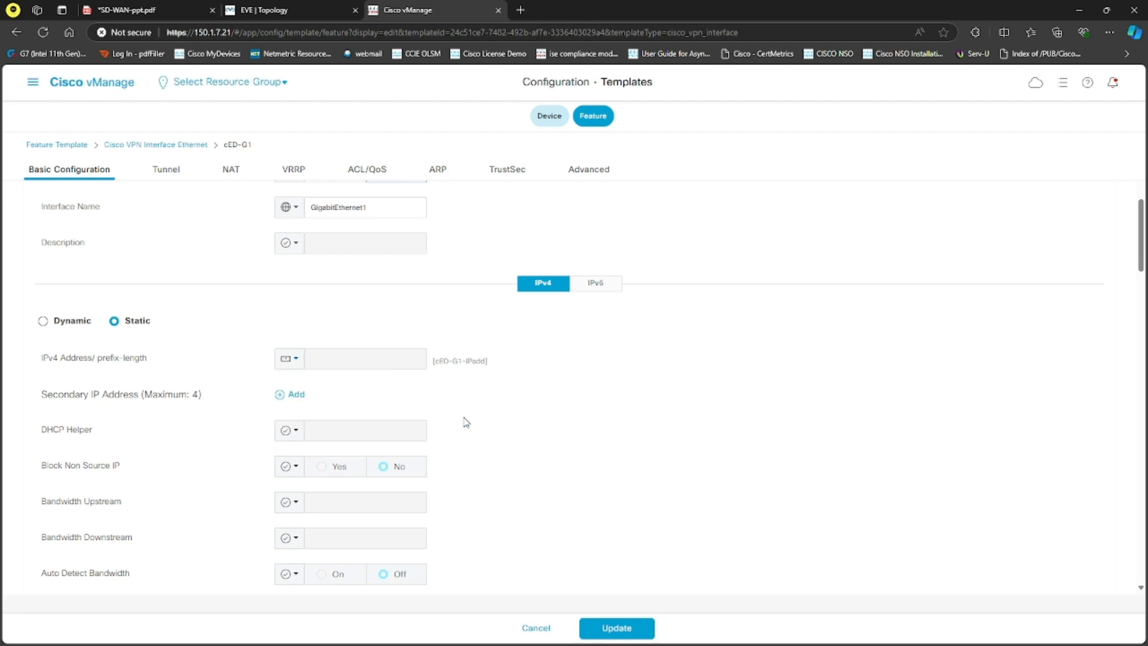
Step: Set Tunnel Interface to a global value of On for the cED-G1 template
scroll(287, 370, "down", 5)
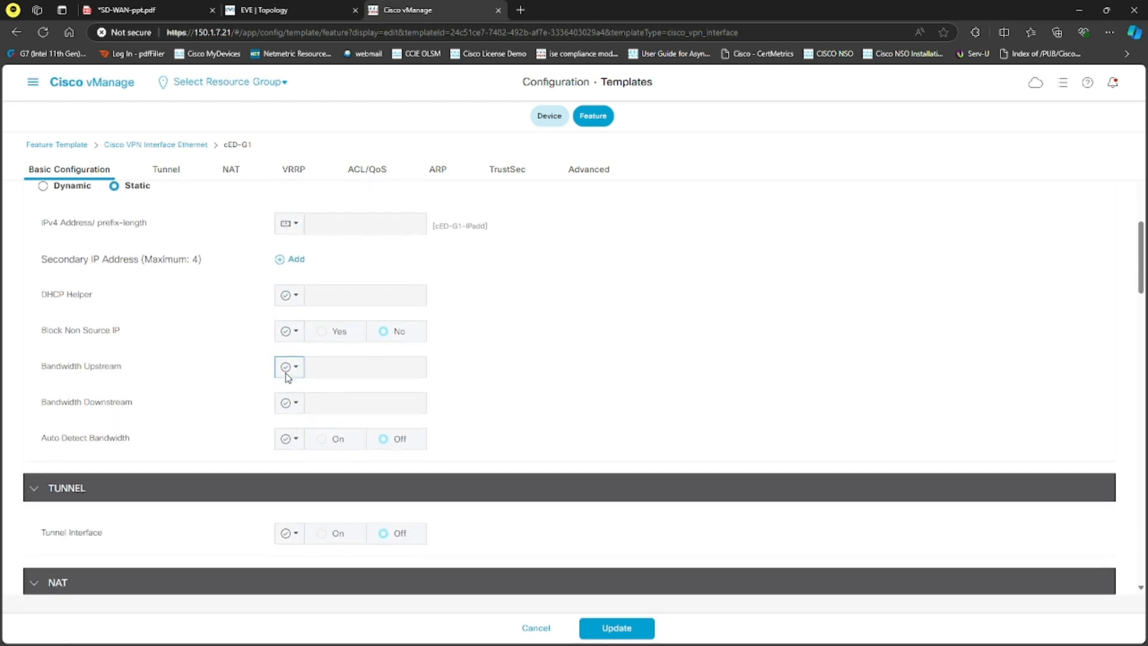
left_click(295, 381)
left_click(304, 397)
left_click(329, 377)
Step: Make the tunnel color device specific with the key cED-G1-Color
scroll(366, 386, "down", 1)
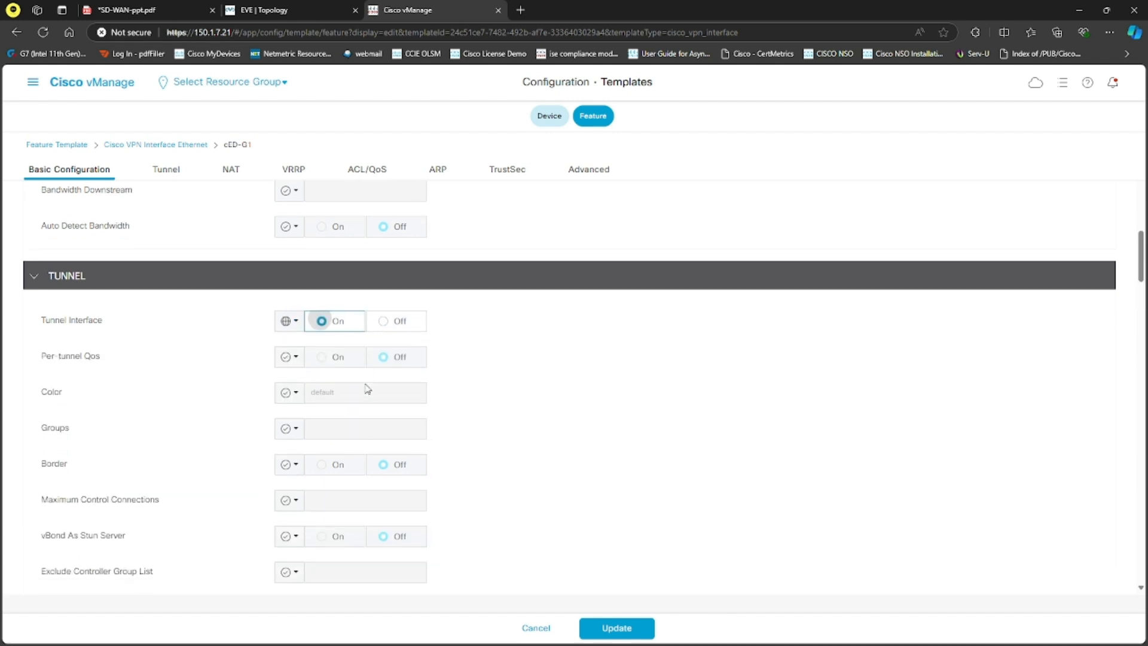
left_click(294, 382)
mouse_move(373, 443)
left_click(435, 454)
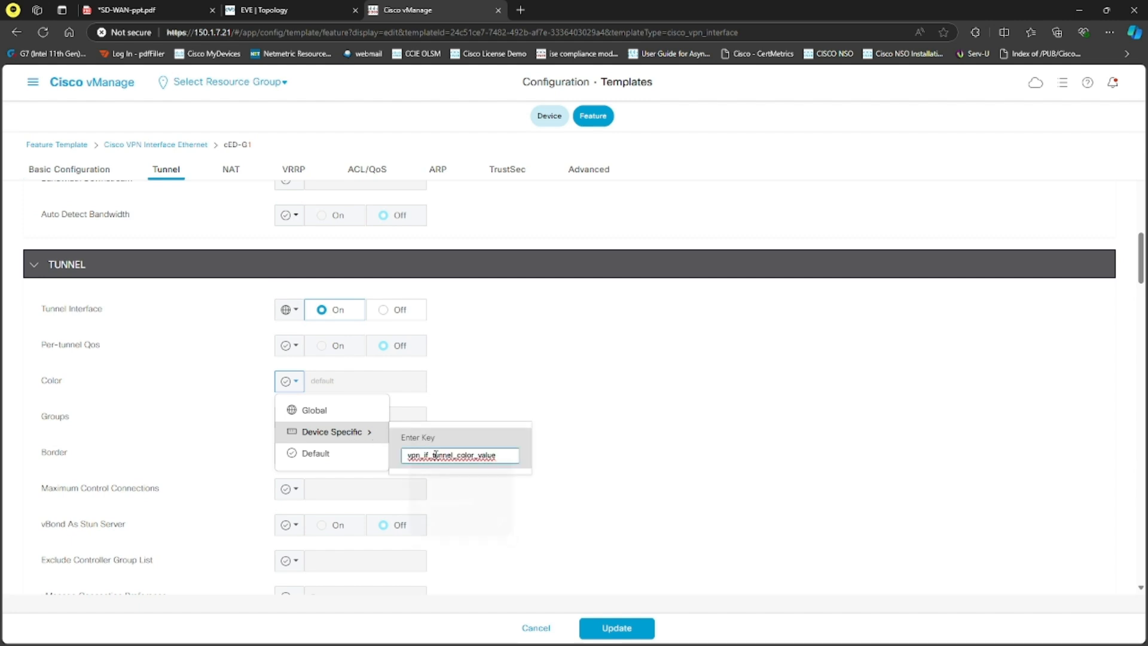
double_click(435, 454)
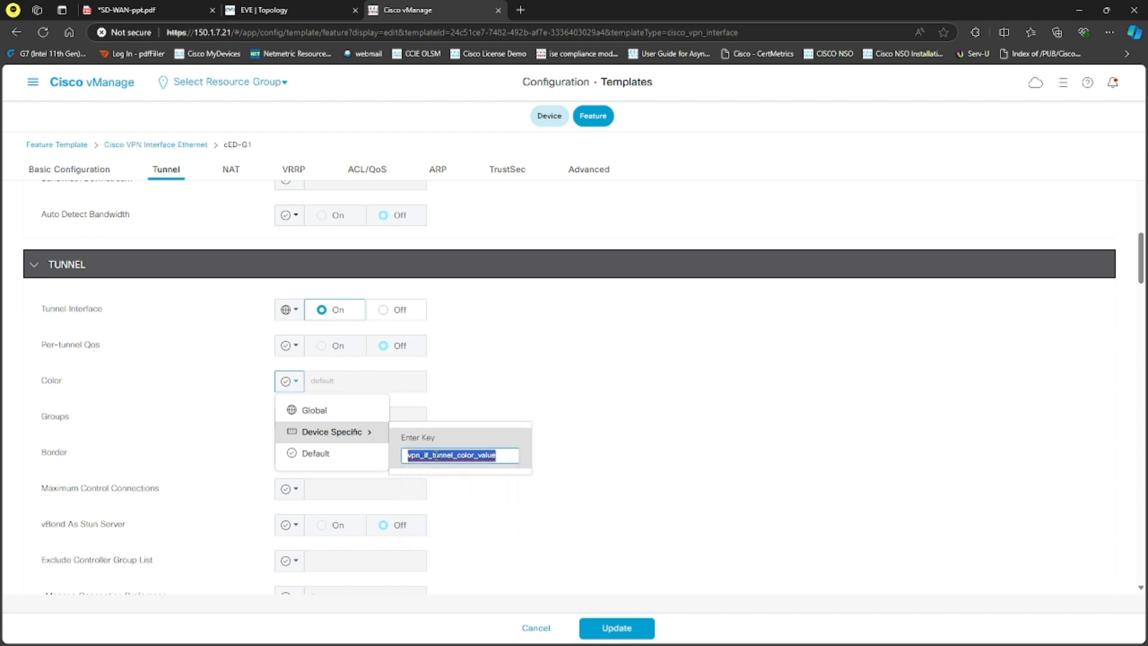
type("cED-G1-Color")
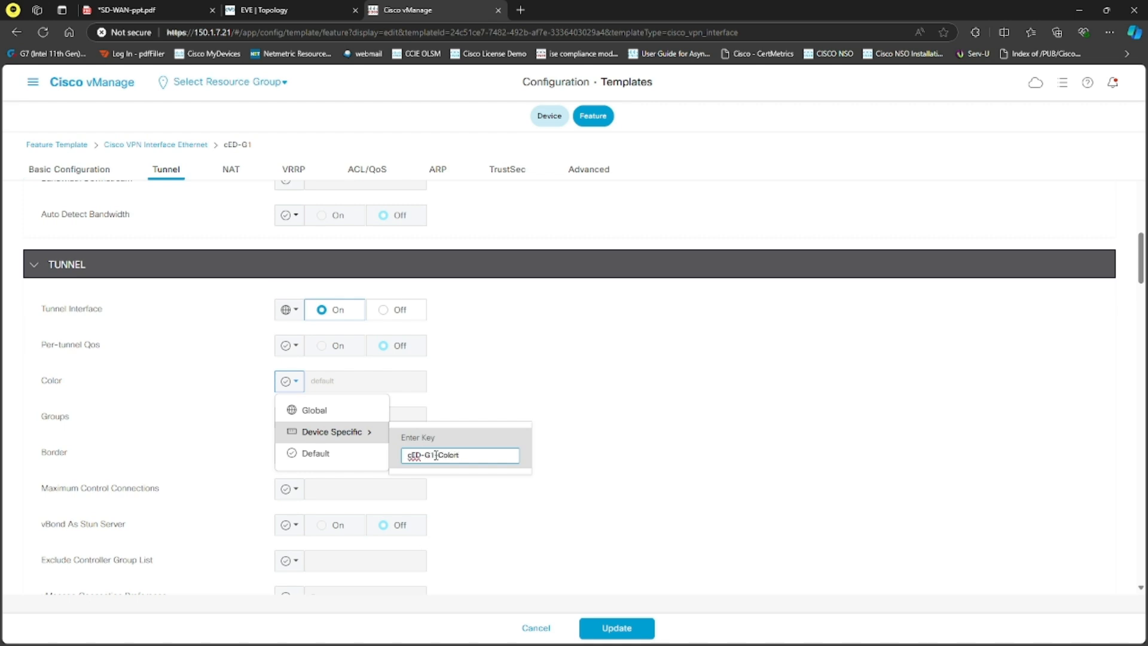
key("Return")
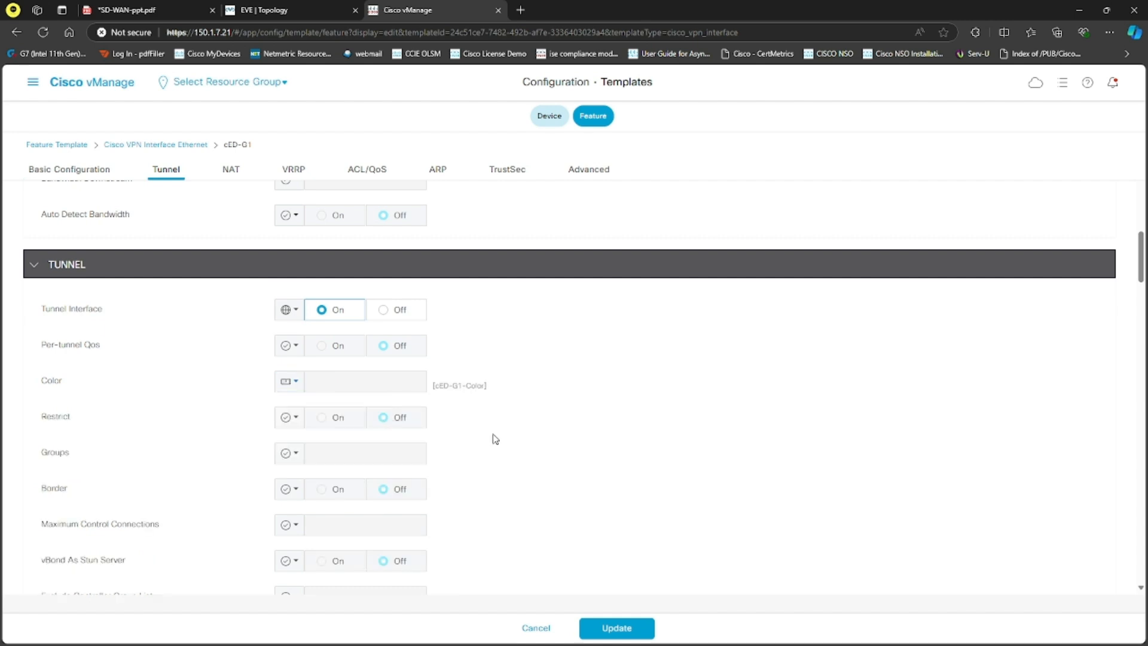
Step: Set the tunnel's All service option to a global value of On
scroll(452, 437, "down", 9)
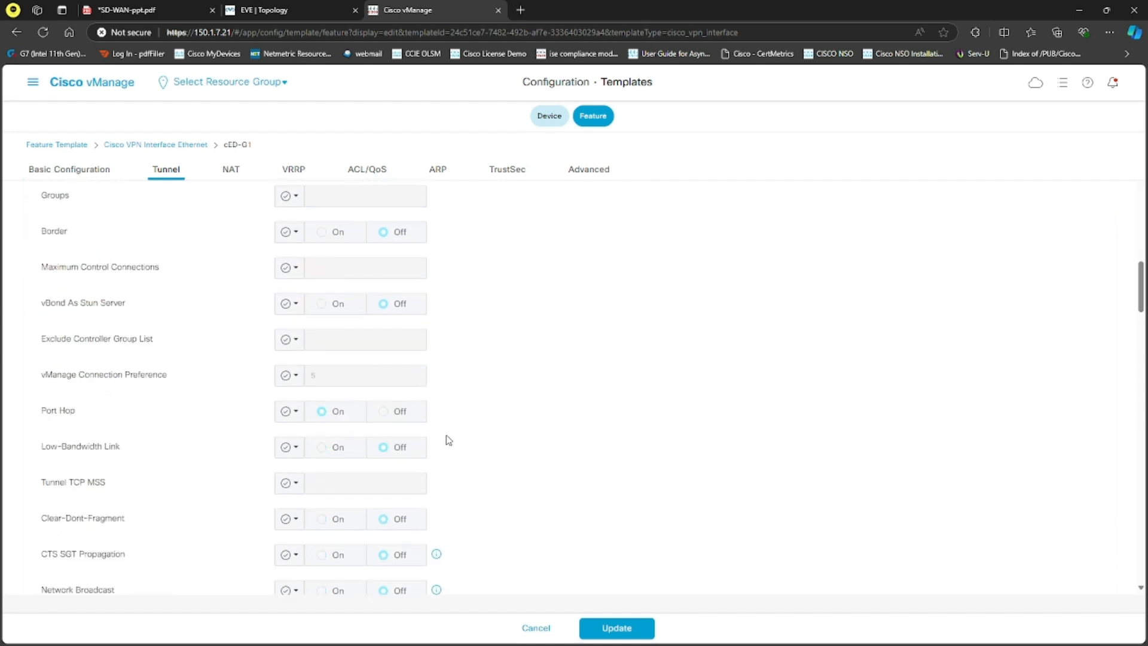
left_click(289, 387)
left_click(310, 413)
left_click(334, 390)
Step: Set the NETCONF and SSH tunnel services to a global On and update the cED-G1 template
scroll(339, 412, "down", 2)
scroll(340, 414, "down", 1)
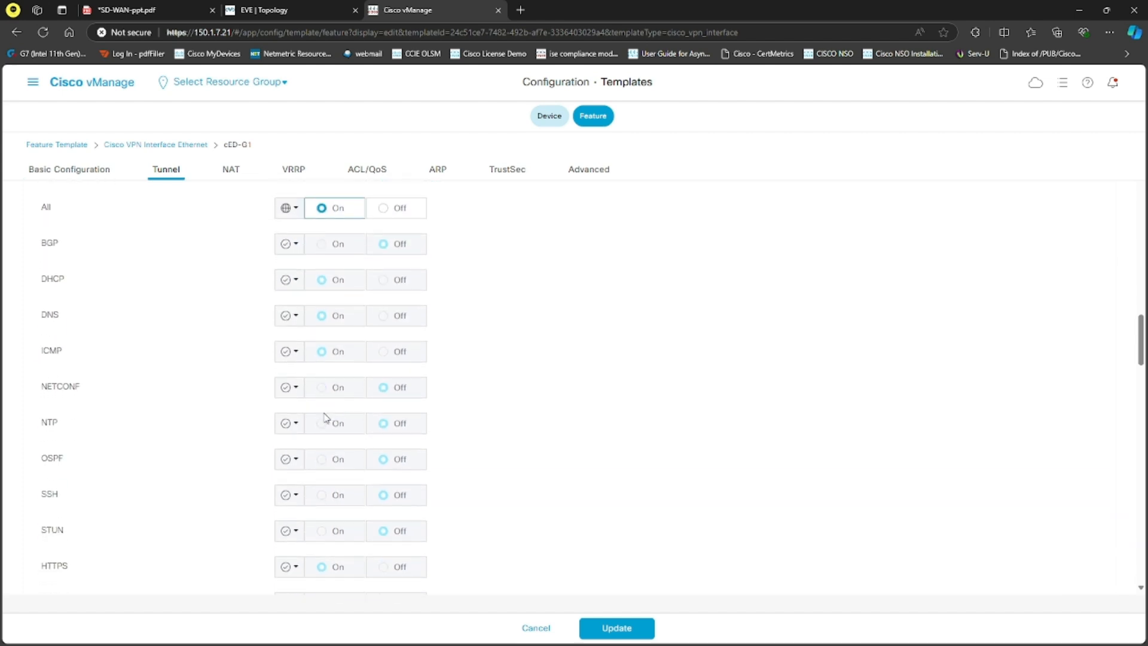
left_click(289, 388)
left_click(308, 412)
left_click(323, 387)
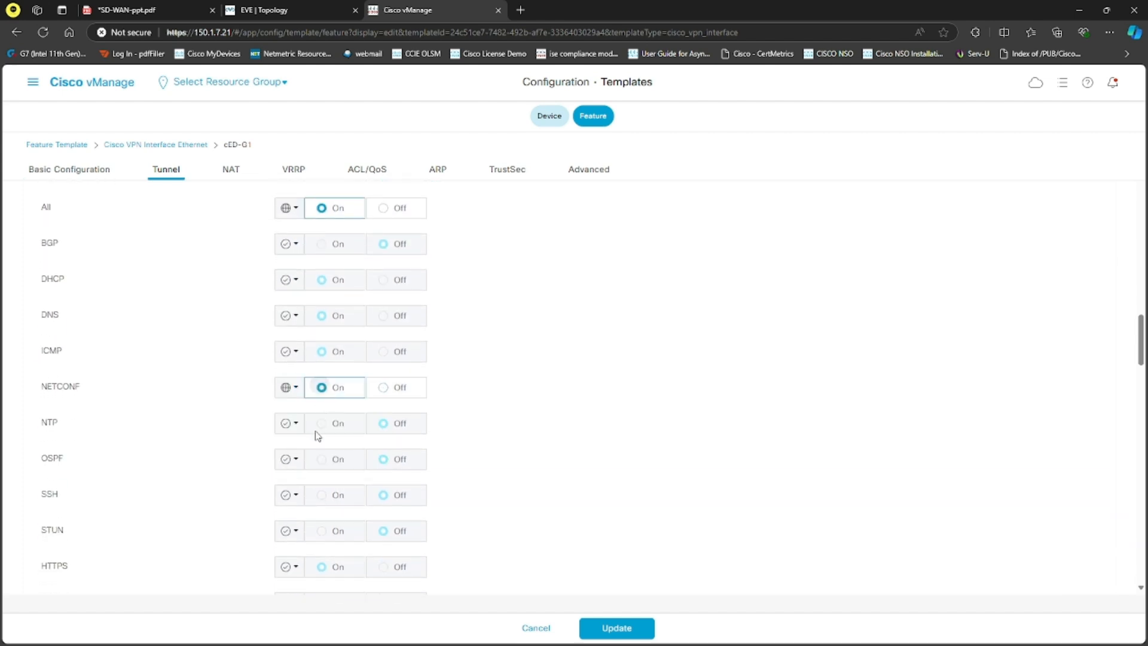
left_click(291, 494)
left_click(307, 520)
left_click(322, 497)
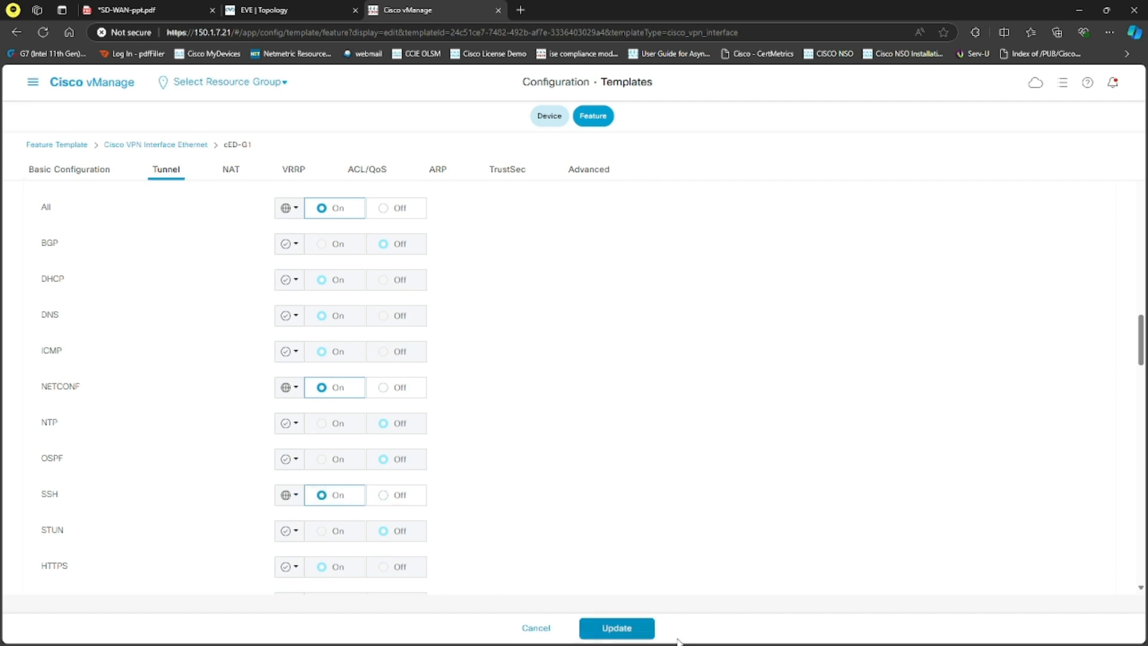
left_click(614, 626)
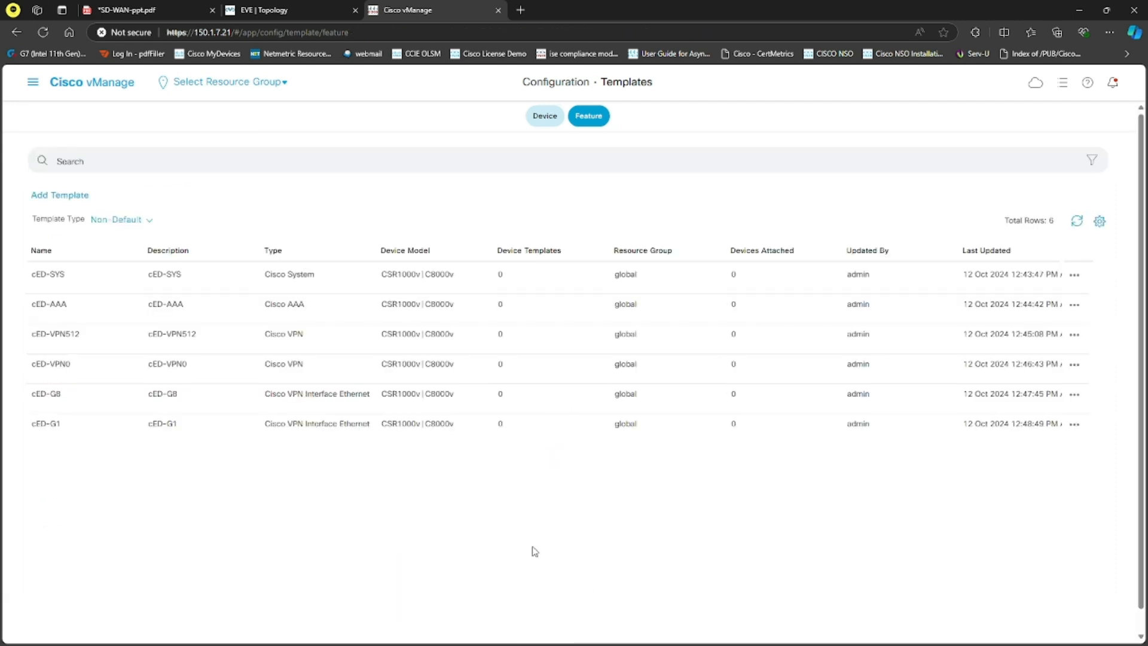
Step: Copy the cED-G1 template as cED-G2, using cED-G2 for both name and description
left_click(1083, 424)
left_click(1055, 411)
left_click(478, 325)
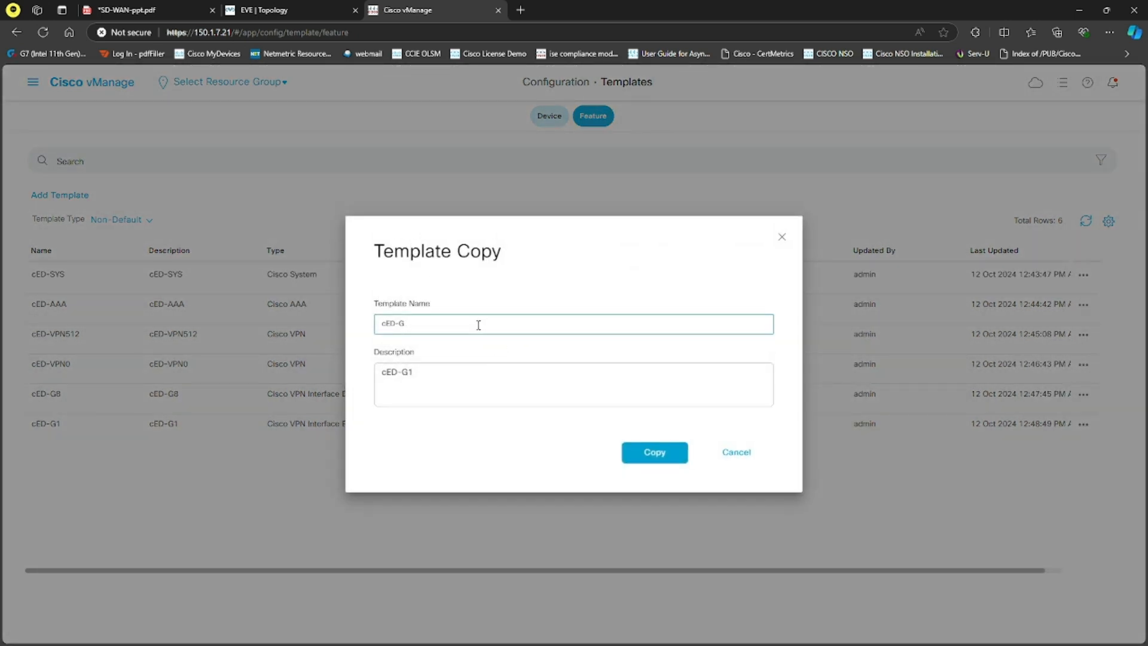
left_click(507, 386)
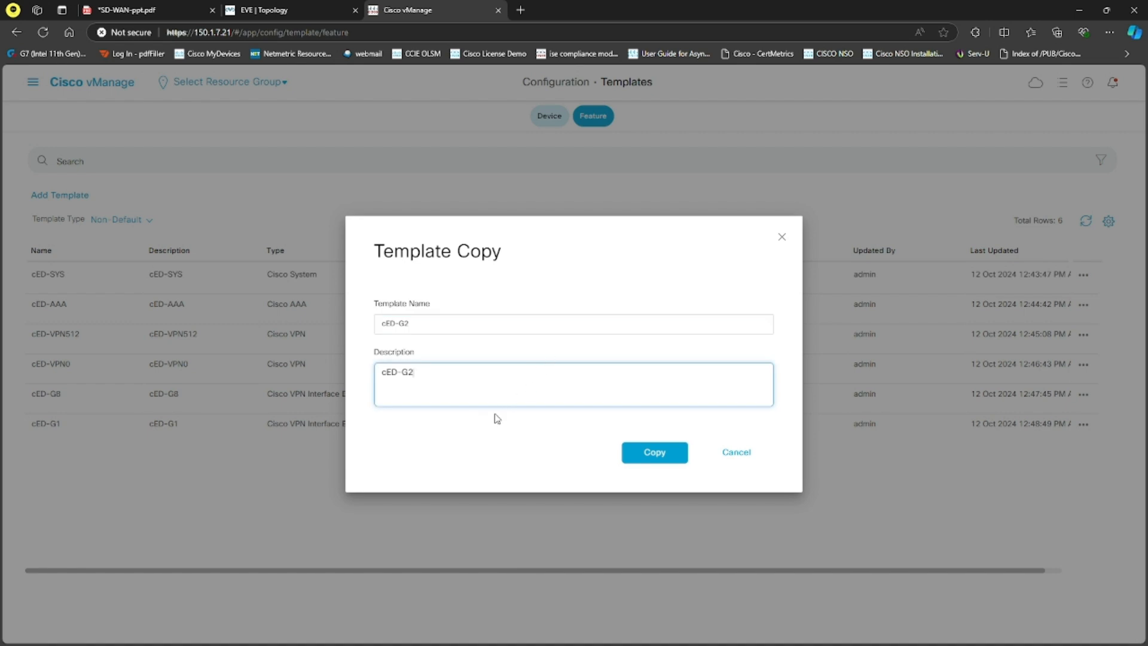
left_click(636, 452)
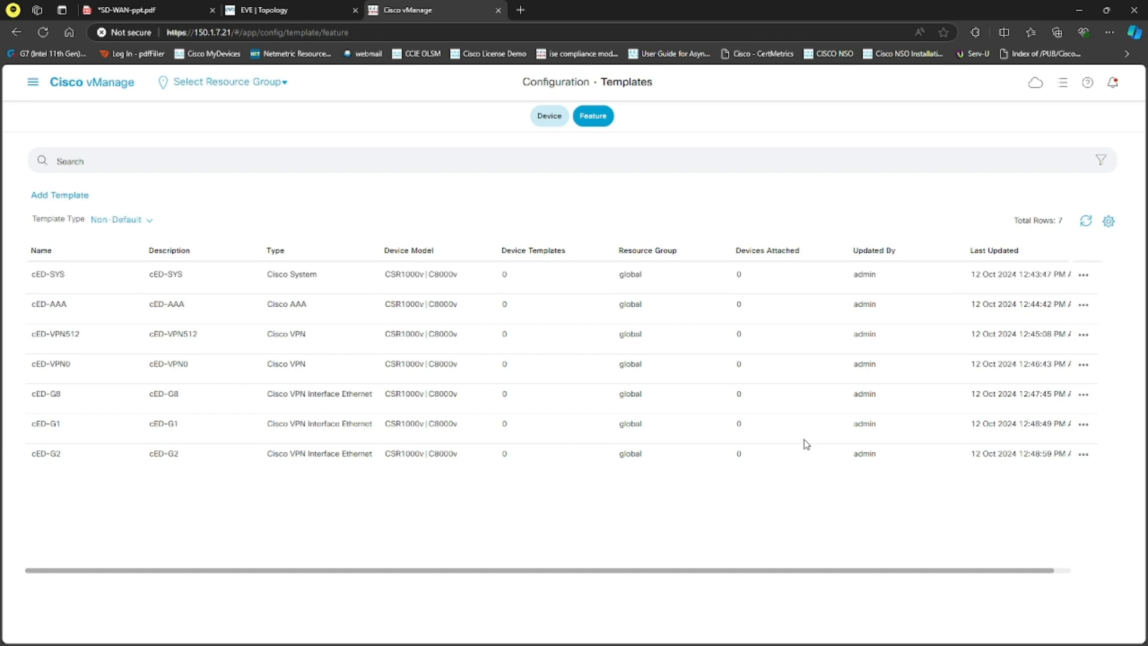
Step: Open the cED-G2 template for editing and set its interface name to GigabitEthernet2
left_click(1083, 454)
left_click(1063, 380)
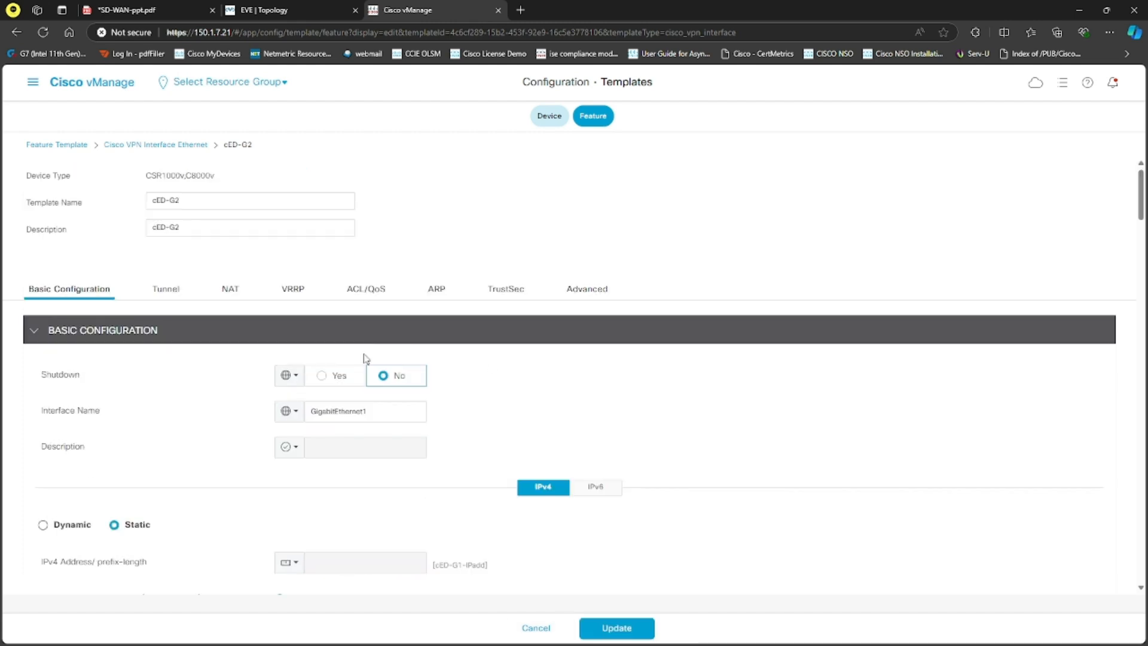
left_click(381, 407)
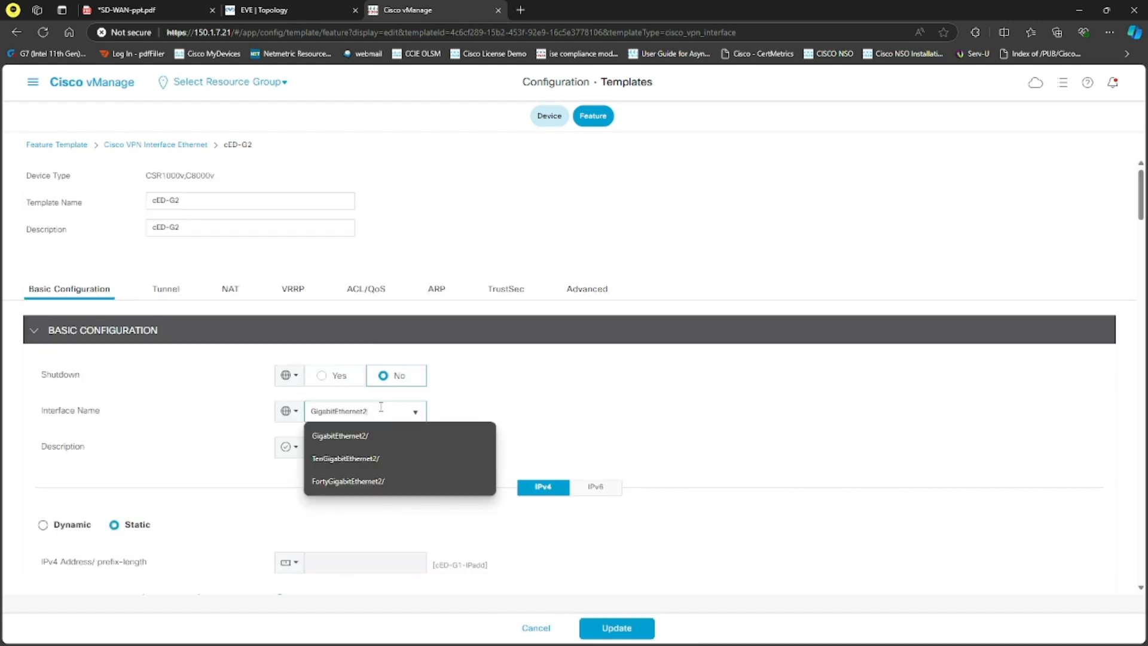
Step: Set the device-specific key of the interface's static IPv4 address to cED-G2-IPadd
left_click(172, 410)
scroll(256, 436, "down", 2)
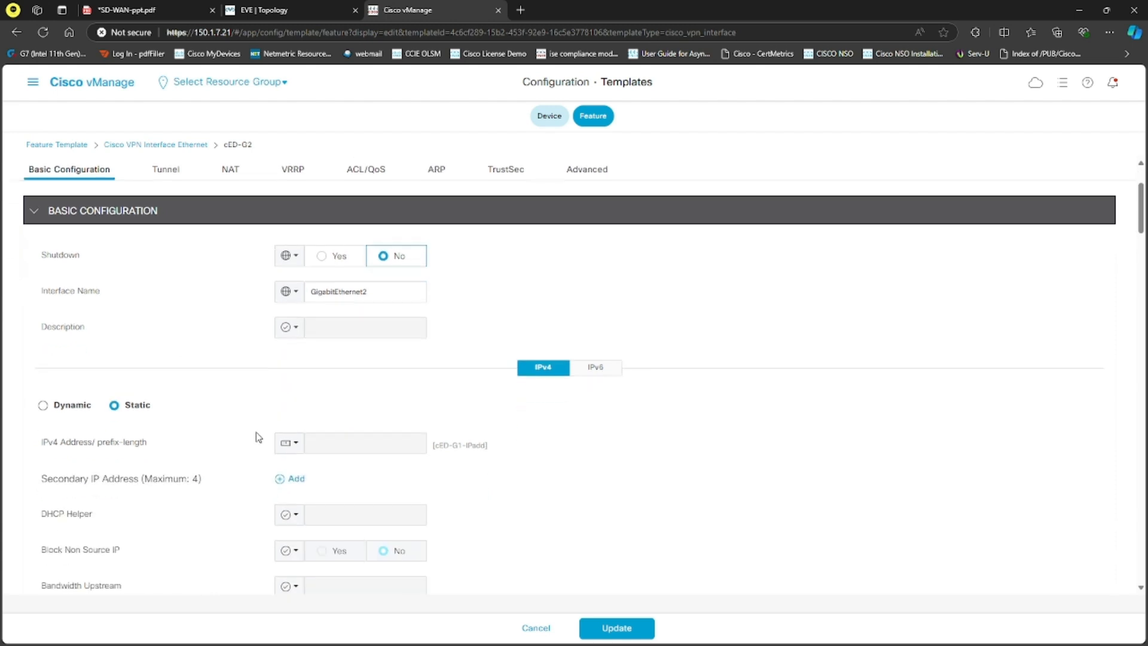
left_click(290, 442)
left_click(433, 515)
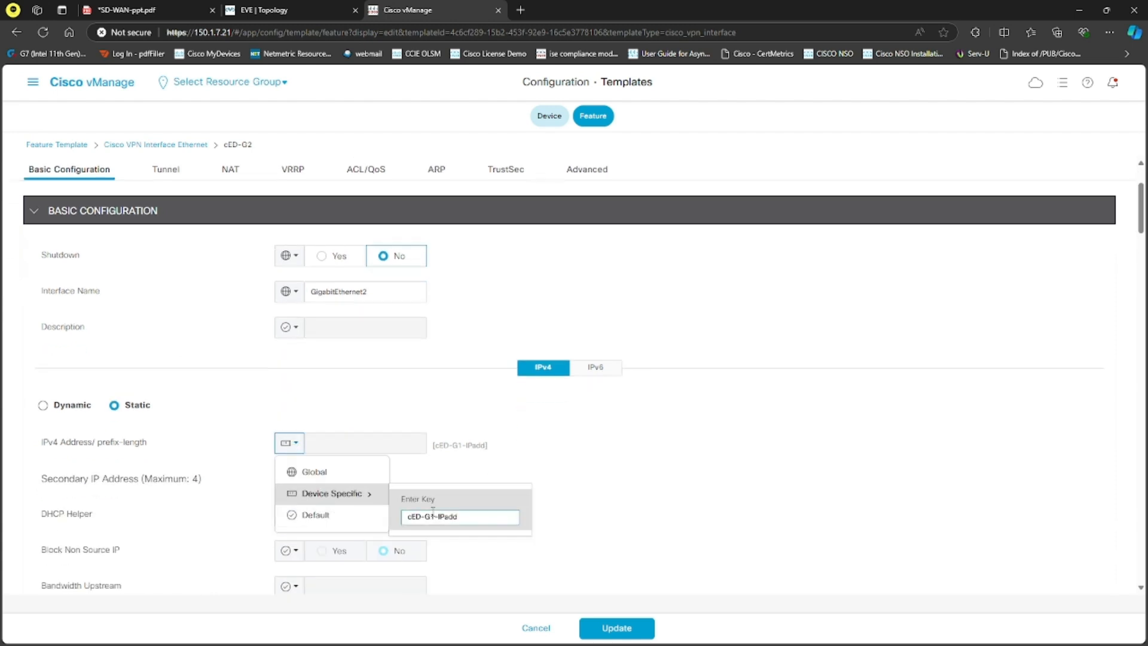
key("BackSpace")
type("2")
key("Return")
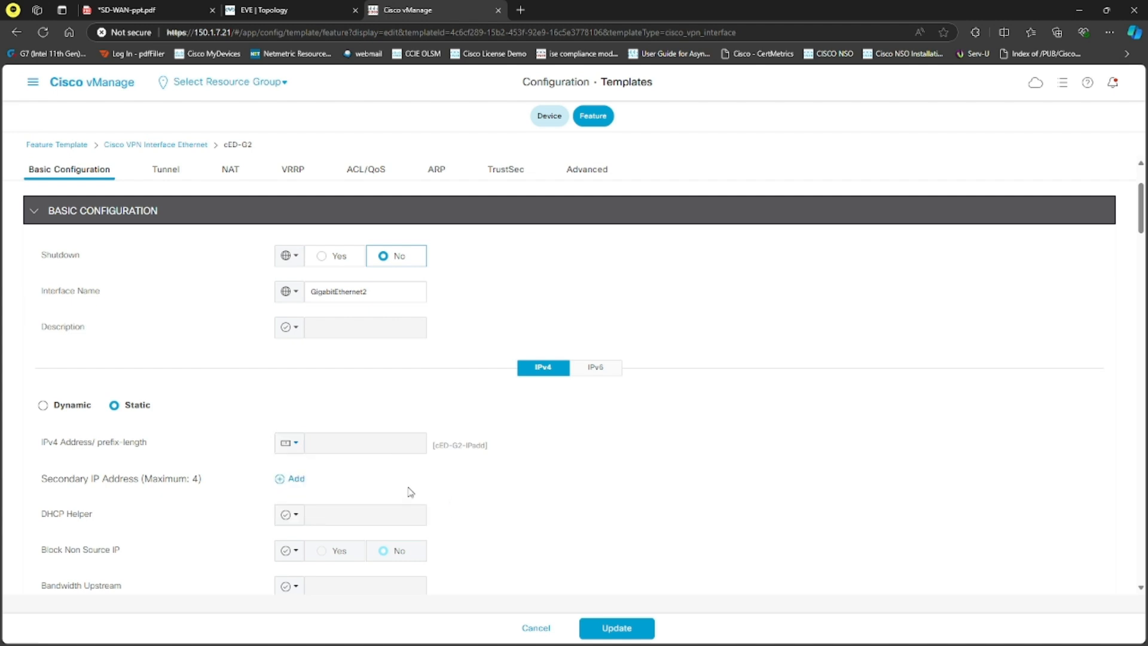
Step: Set the device-specific key of the tunnel's Color option to cED-G2-Color
scroll(425, 495, "down", 6)
left_click(289, 440)
mouse_move(335, 491)
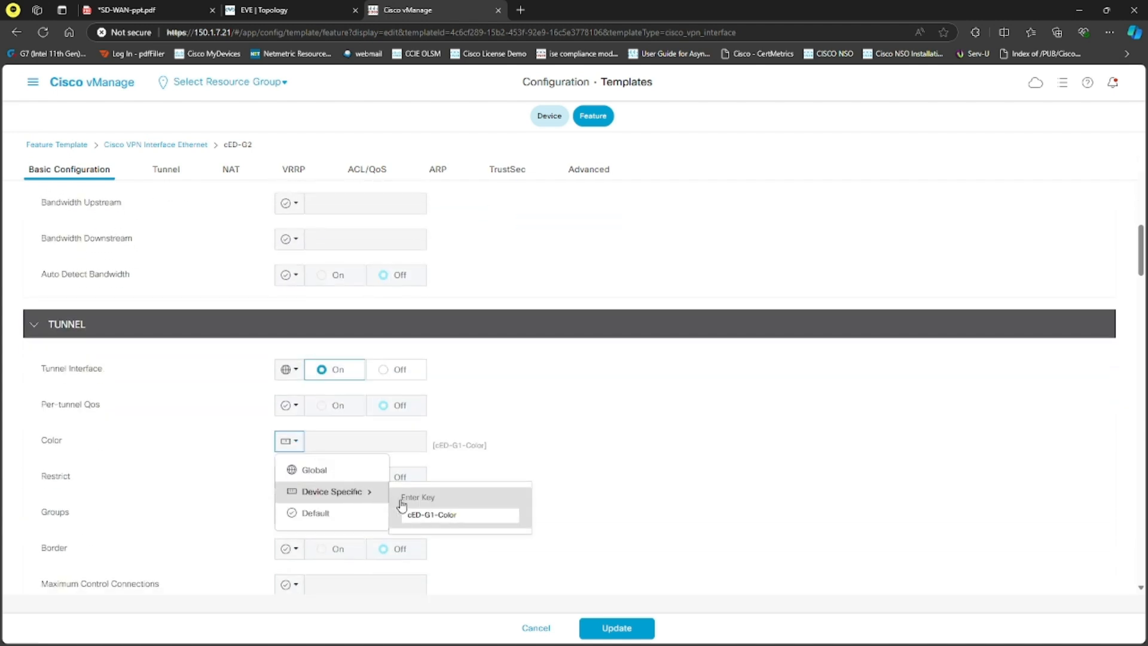
left_click(440, 515)
key("Left")
key("BackSpace")
type("2")
key("Return")
Step: Update the cED-G2 feature template and switch to the device templates list
left_click(622, 626)
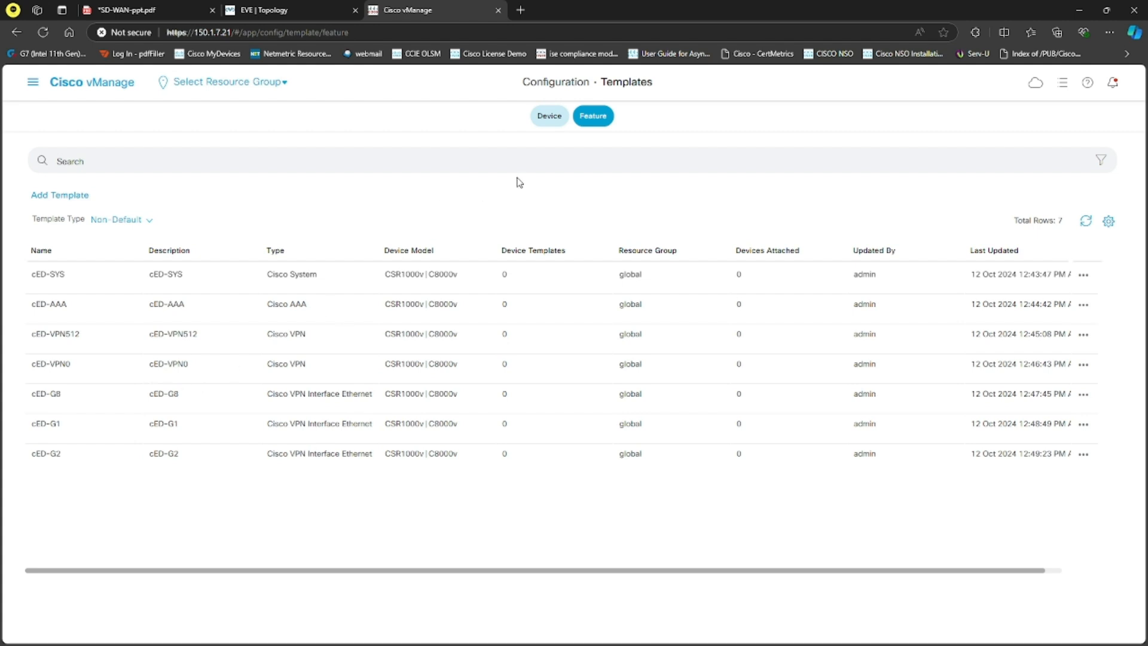
left_click(542, 119)
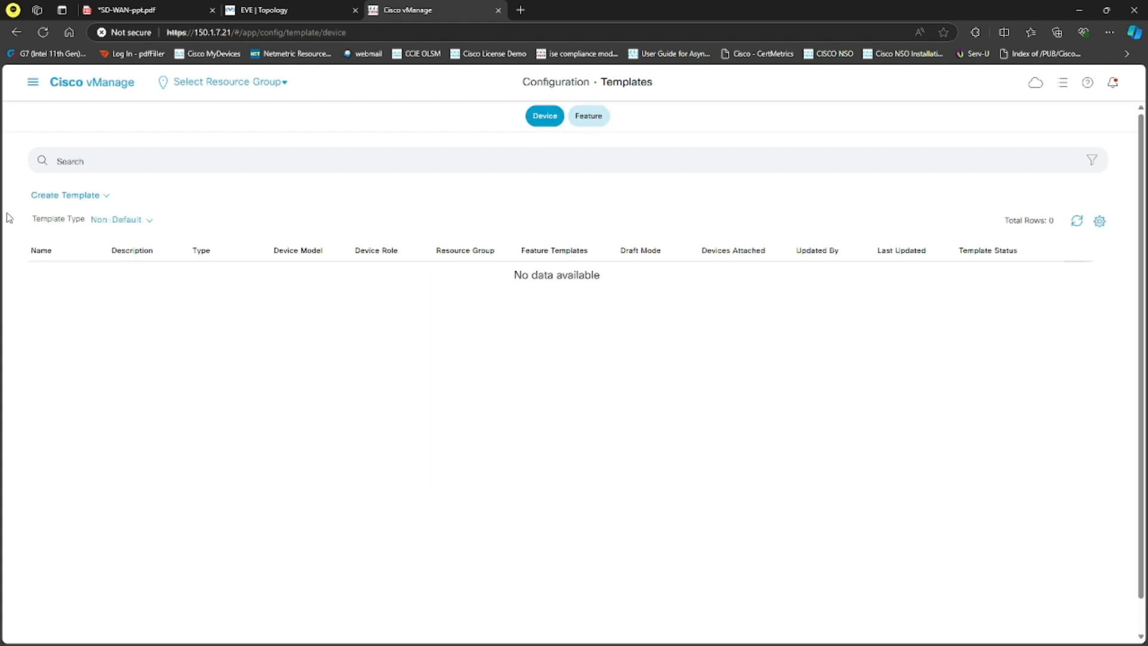
left_click(67, 196)
left_click(92, 211)
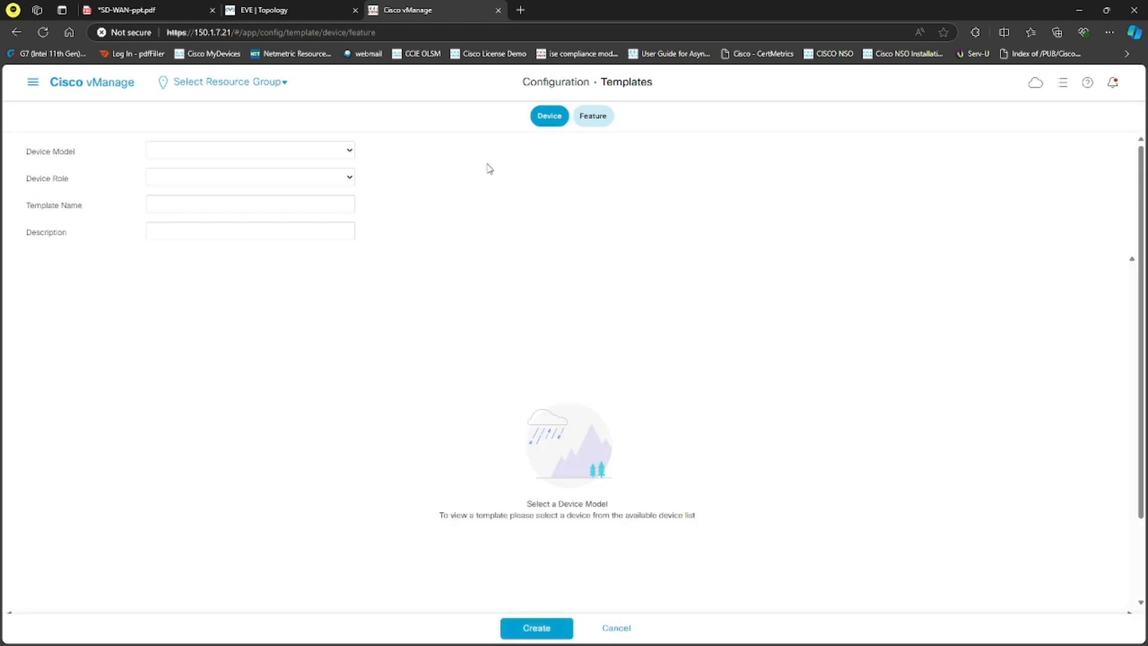
left_click(616, 627)
Step: Start a device template from feature templates with device model C8000v and device role SDWAN Edge
left_click(72, 196)
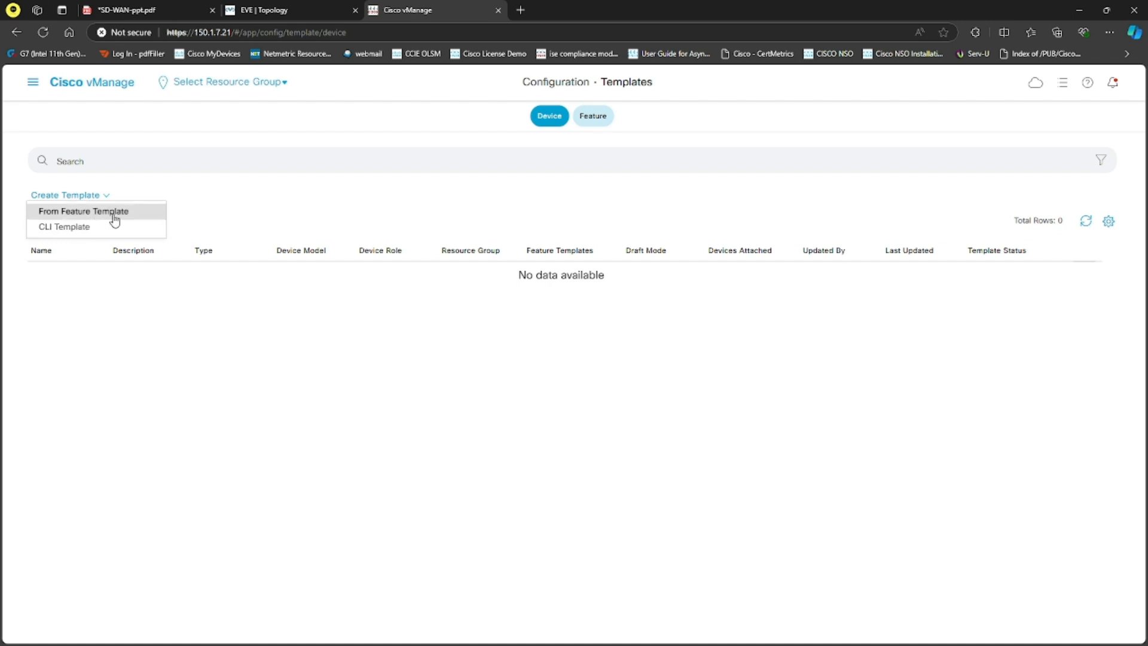
left_click(103, 213)
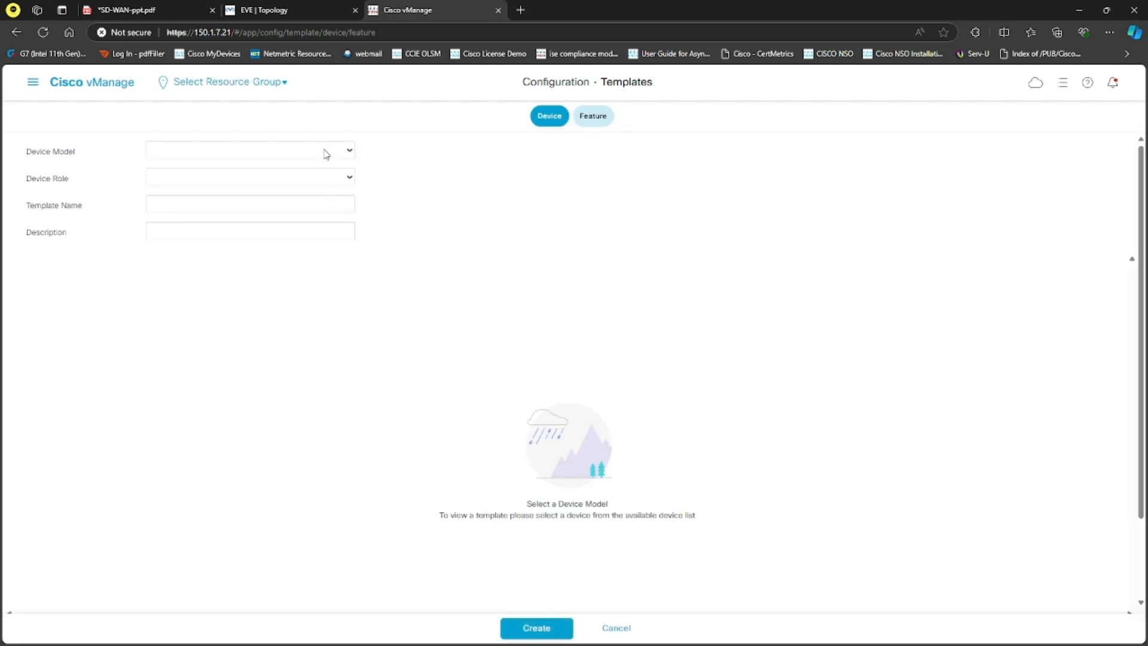
left_click(336, 158)
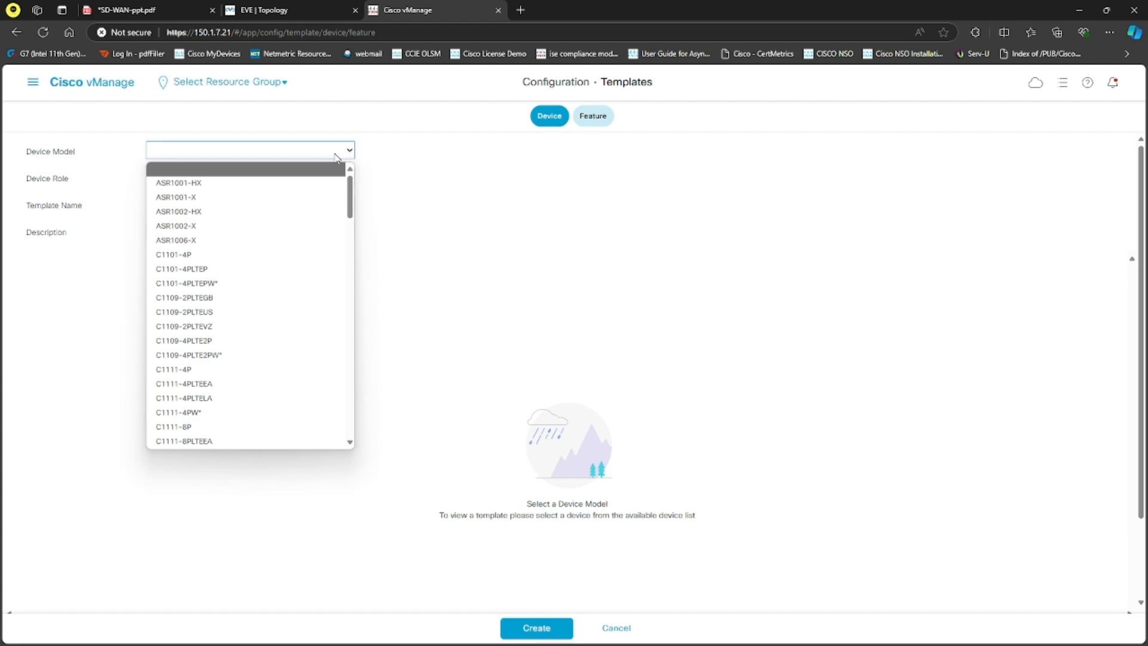
type("cs")
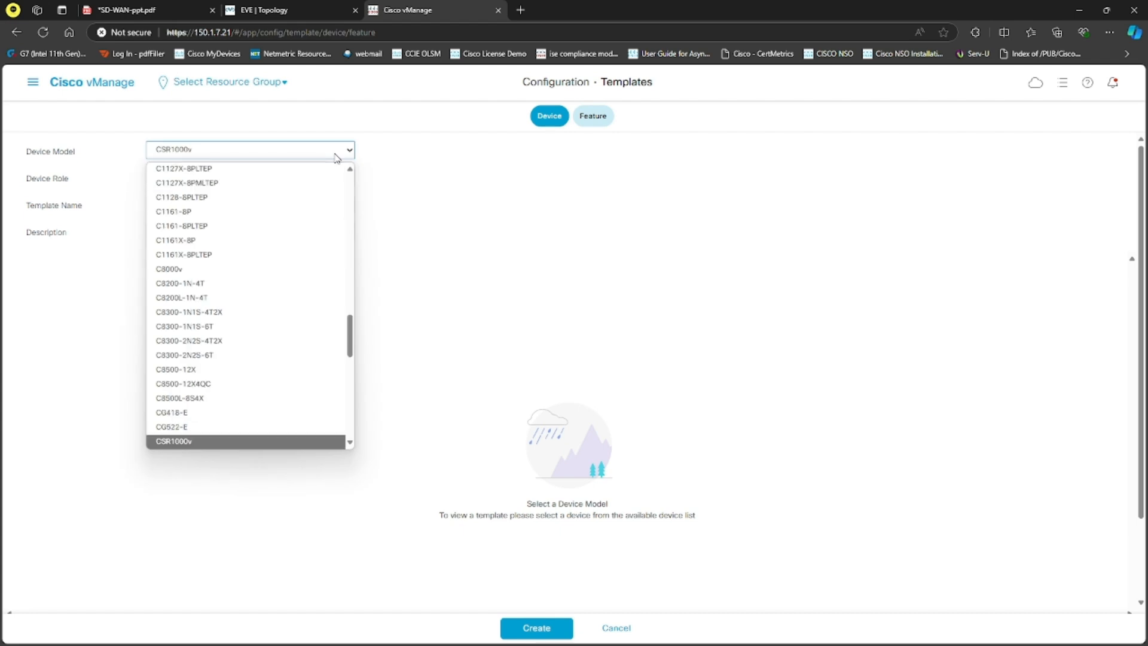
type("c")
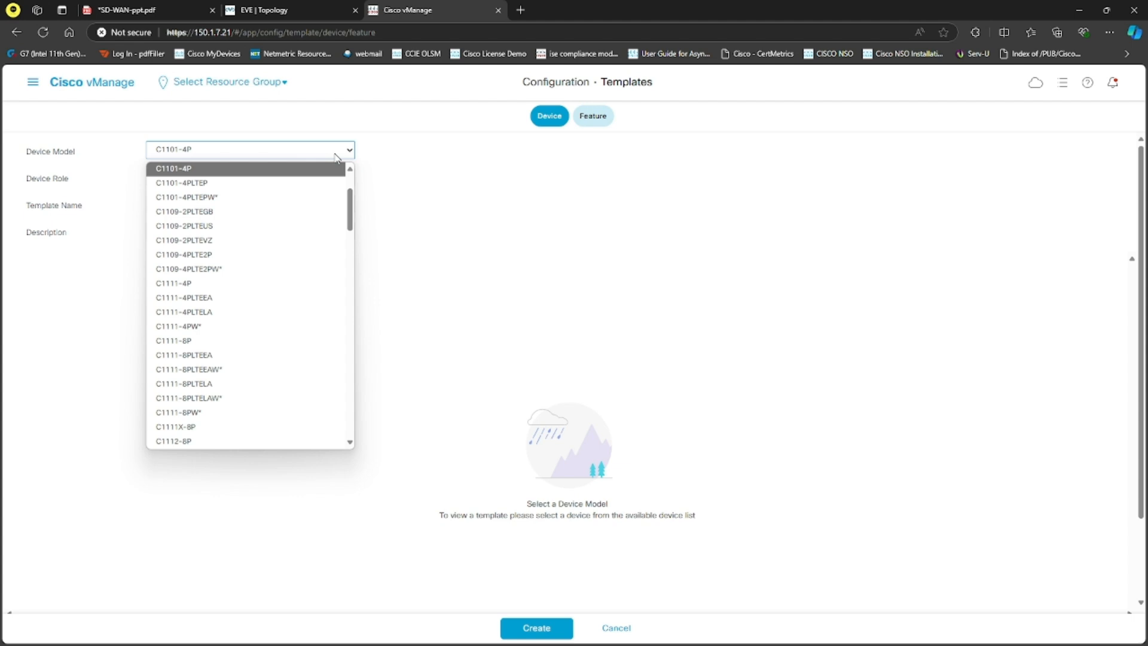
scroll(279, 213, "down", 10)
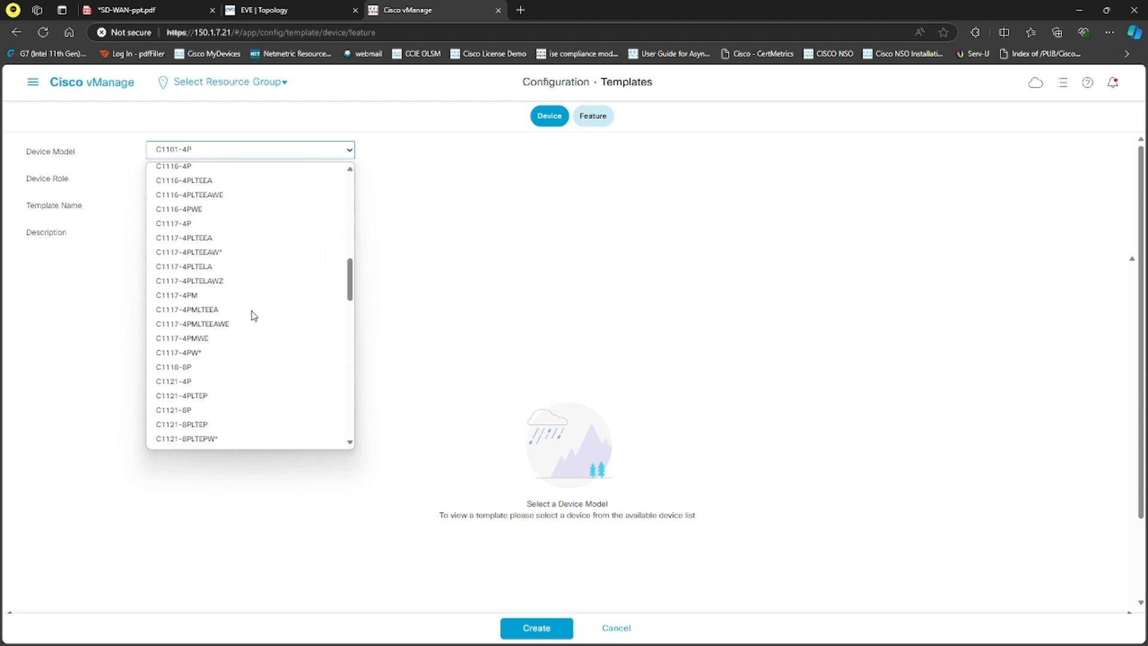
scroll(252, 312, "down", 5)
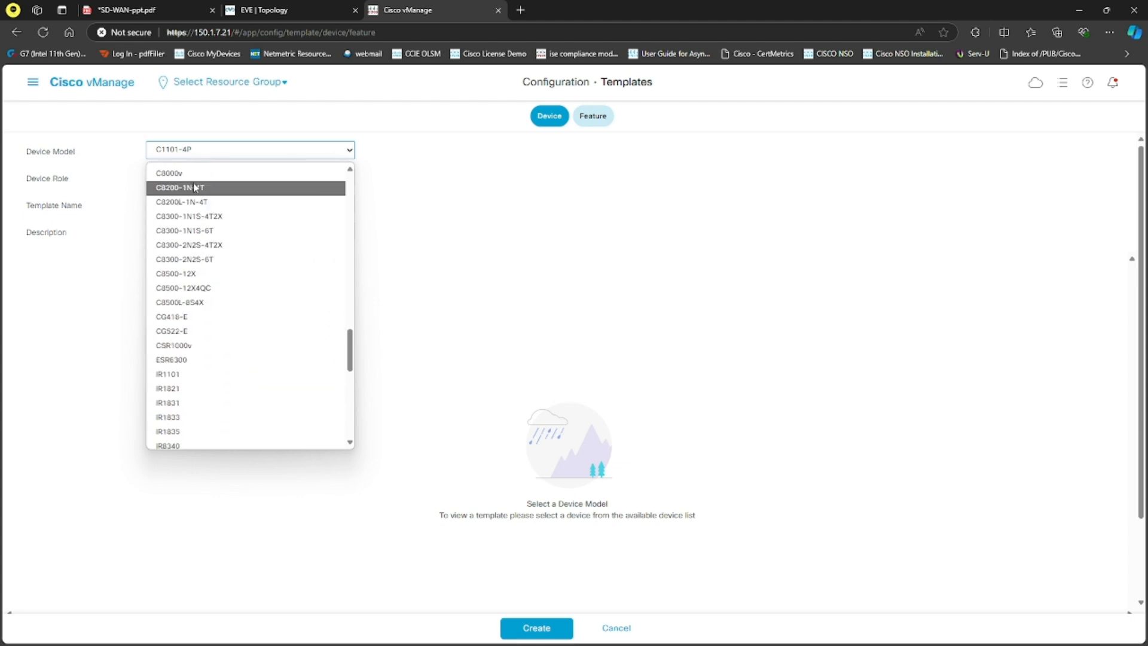
left_click(213, 185)
left_click(221, 178)
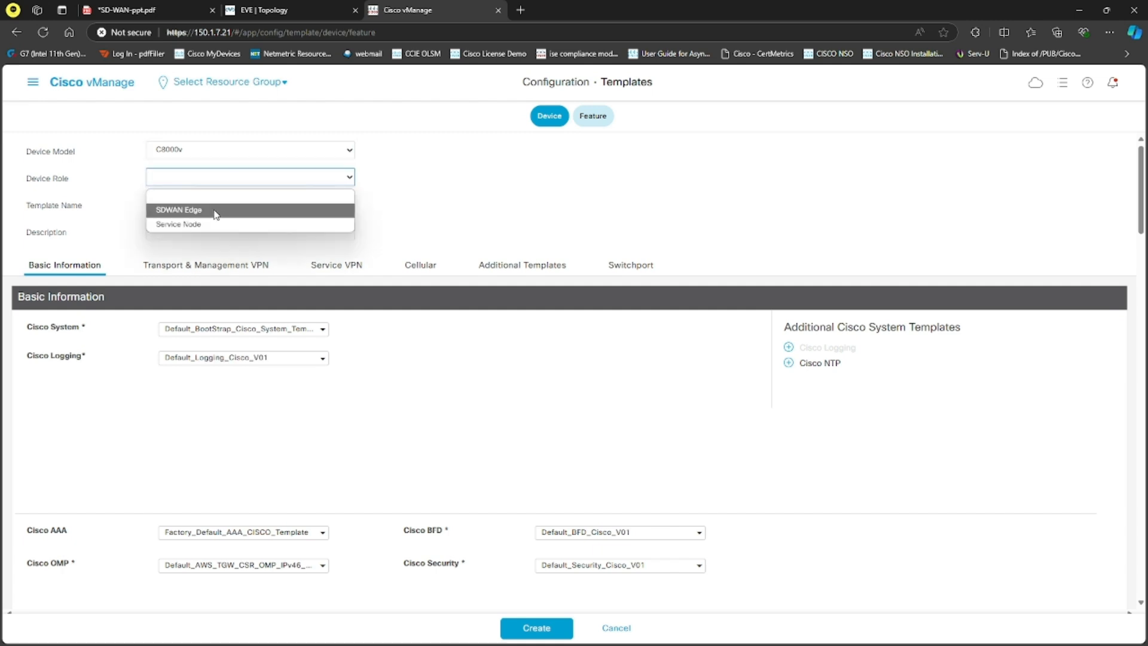
left_click(210, 213)
Step: Enter cED-DC1-DEV as both the template name and the description
left_click(210, 206)
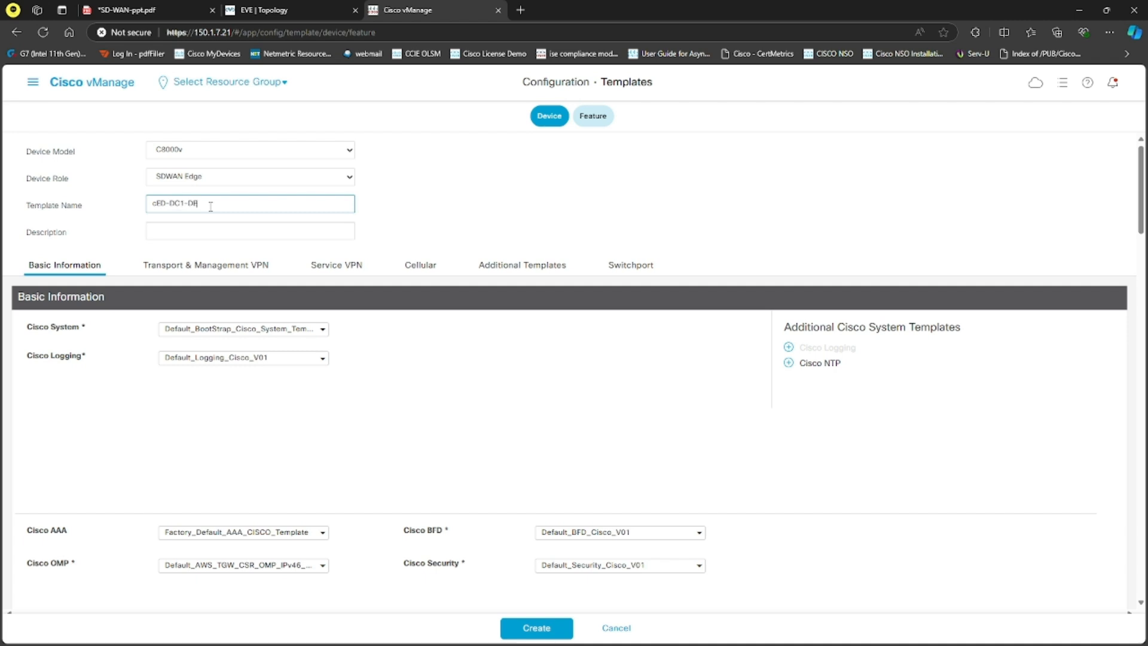
left_click_drag(221, 204, 156, 203)
key("ctrl+c")
left_click(184, 227)
key("ctrl+v")
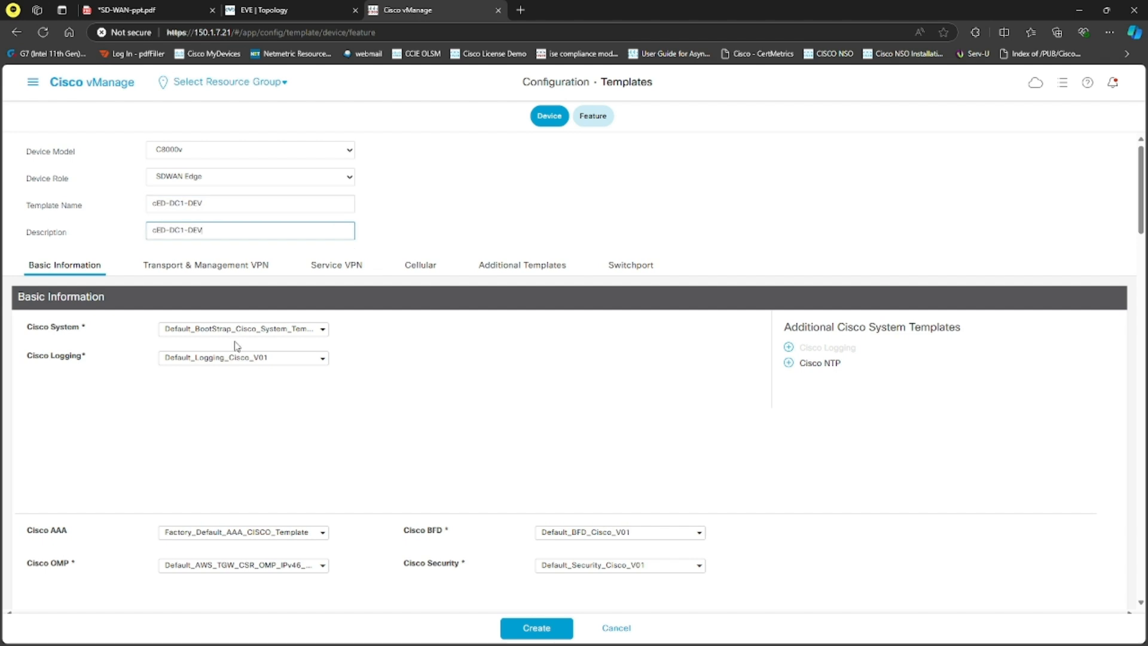
Step: Assign cED-SYS as the Cisco System template and cED-AAA as the Cisco AAA template
left_click(239, 330)
scroll(223, 391, "down", 2)
left_click(200, 383)
scroll(237, 388, "down", 2)
left_click(235, 328)
left_click(224, 383)
Step: Assign cED-VPN0 as the Cisco VPN 0 template of the device template
scroll(236, 392, "down", 3)
scroll(235, 392, "down", 2)
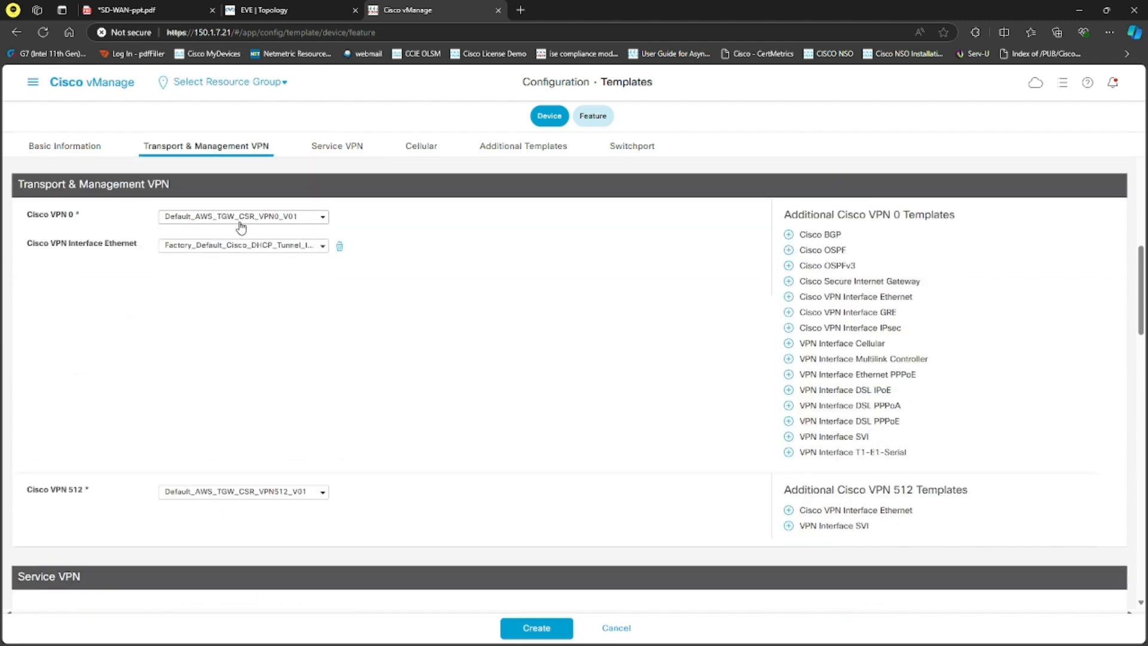
left_click(240, 217)
scroll(222, 293, "down", 2)
scroll(223, 292, "down", 1)
left_click(187, 271)
Step: Assign cED-G1 to the VPN 0 Ethernet interface and add a second VPN 0 Ethernet interface using cED-G2
left_click(253, 186)
scroll(221, 272, "down", 10)
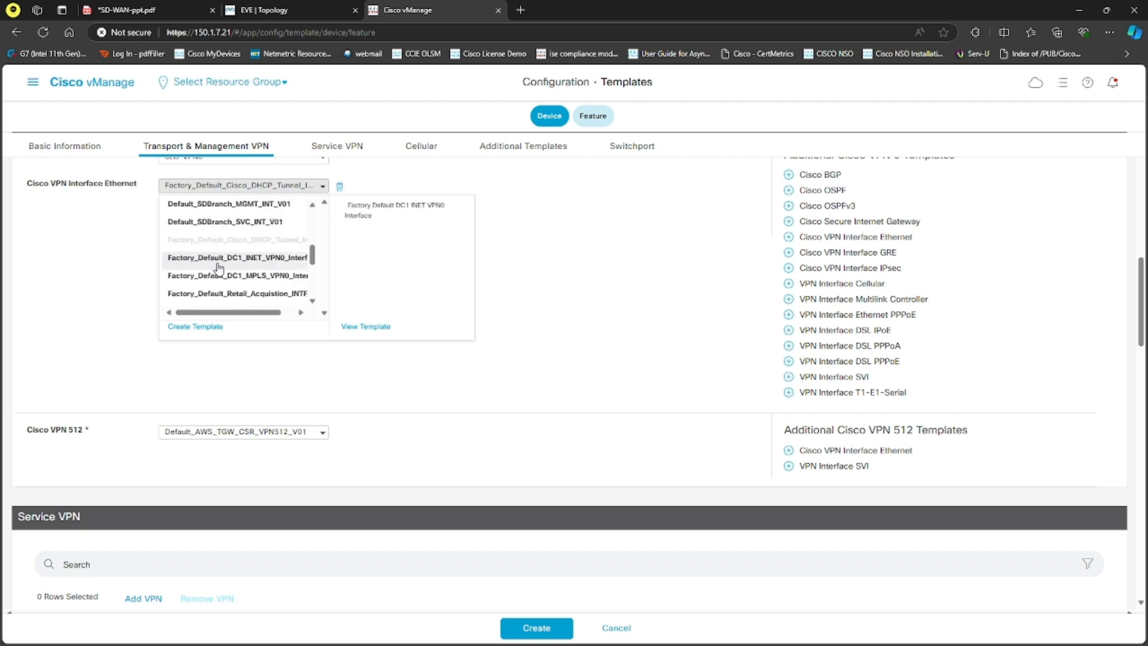
left_click(205, 264)
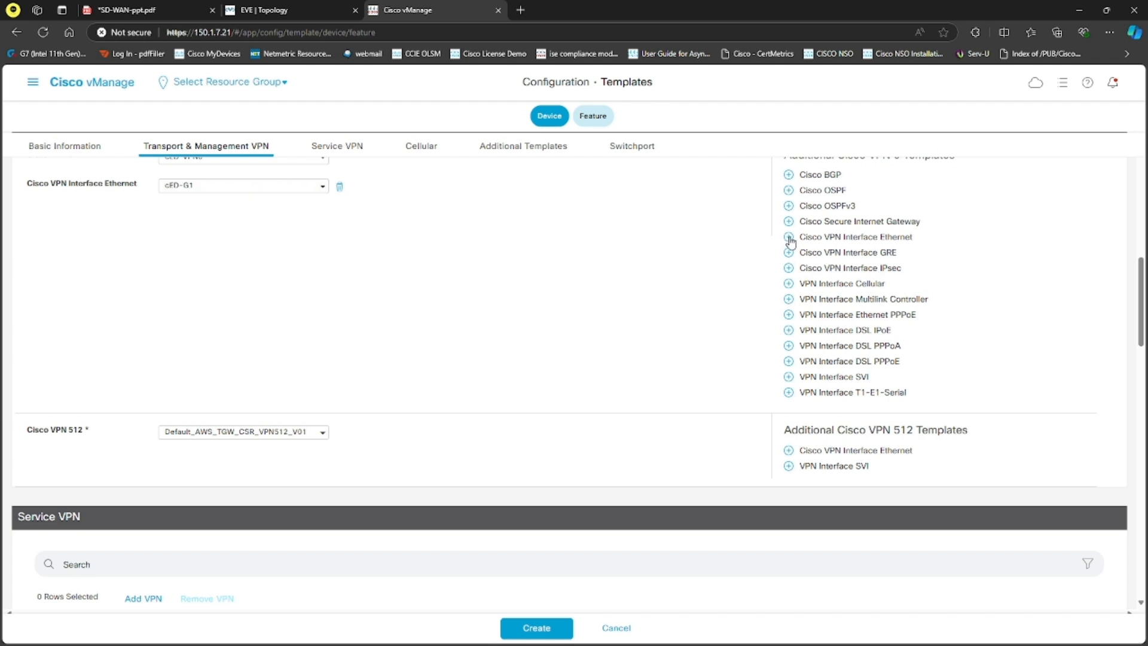
left_click(856, 238)
left_click(239, 219)
scroll(231, 292, "down", 3)
scroll(230, 292, "down", 5)
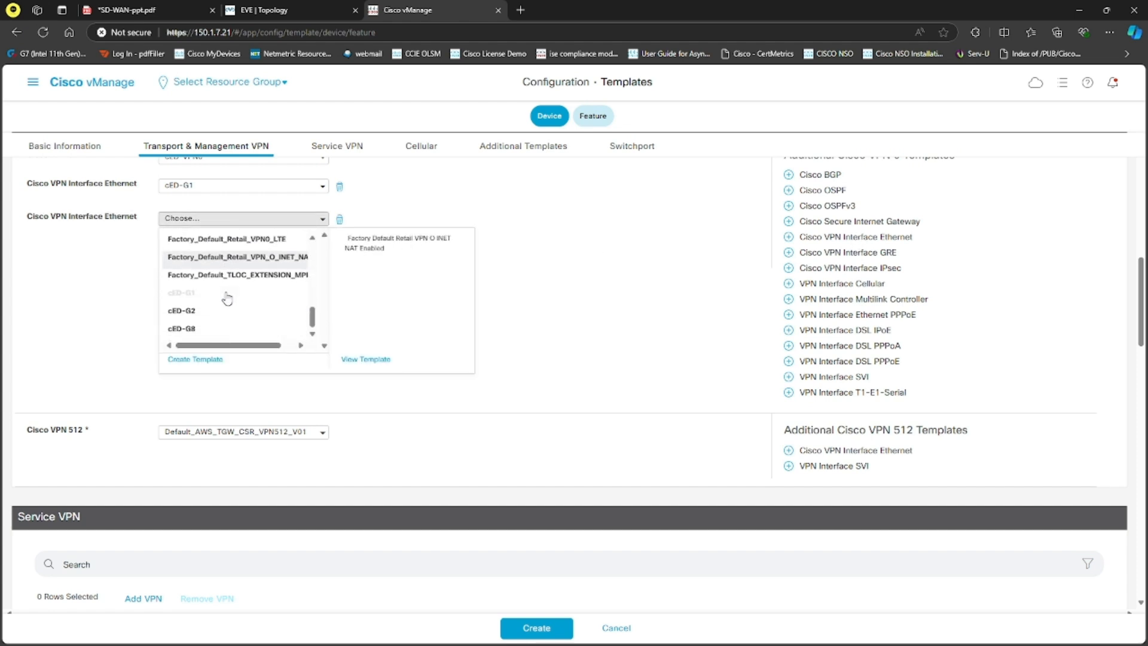
left_click(190, 315)
Step: Assign cED-VPN512 to VPN 512 with an added Ethernet interface using cED-G8, and create the device template
left_click(256, 433)
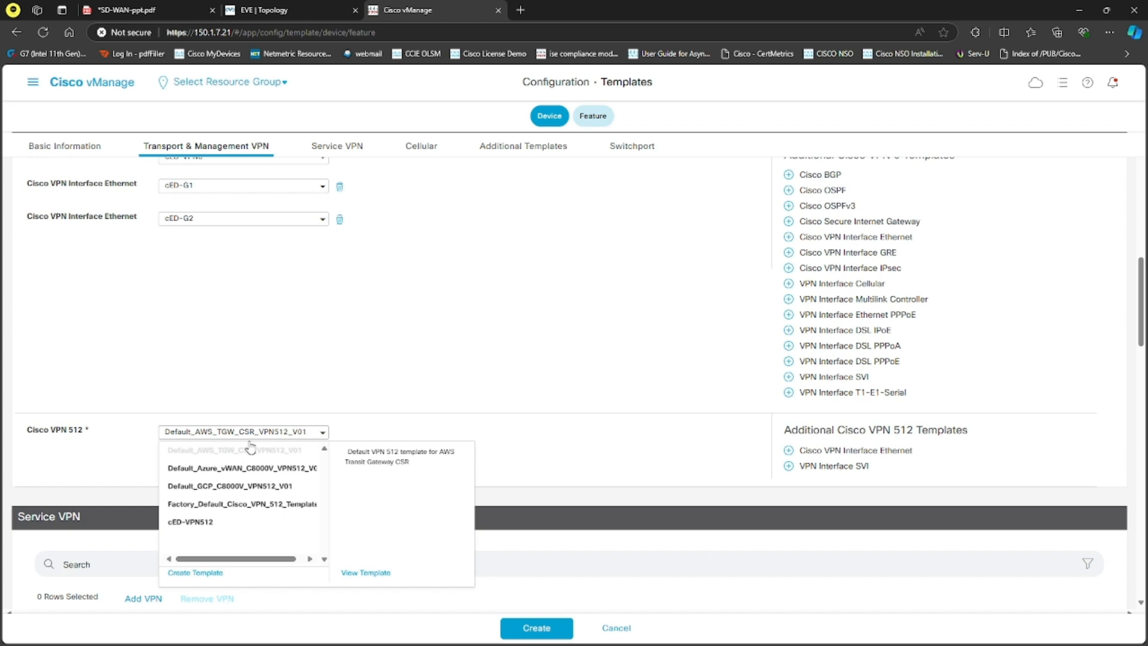
left_click(214, 522)
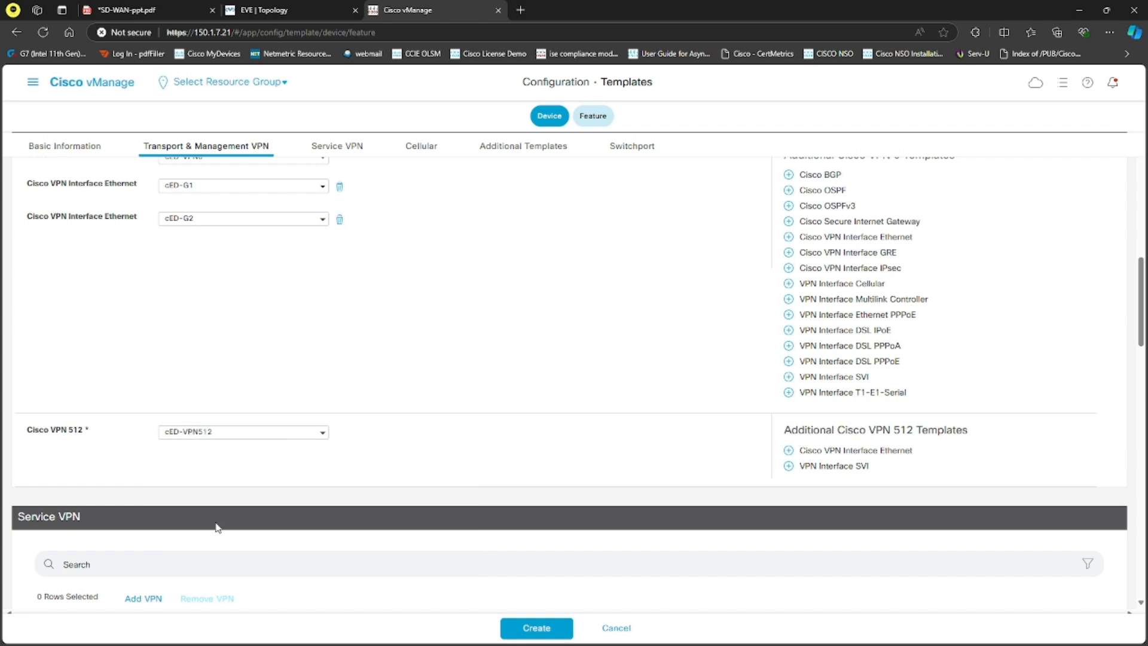
left_click(843, 452)
left_click(261, 462)
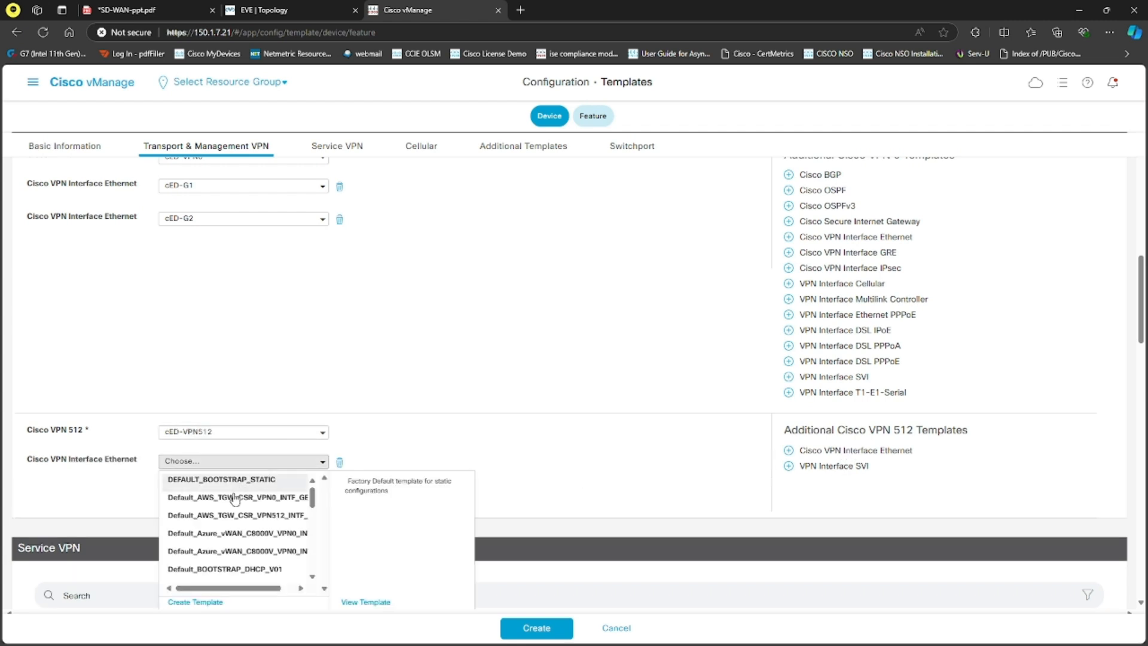
scroll(239, 526, "down", 5)
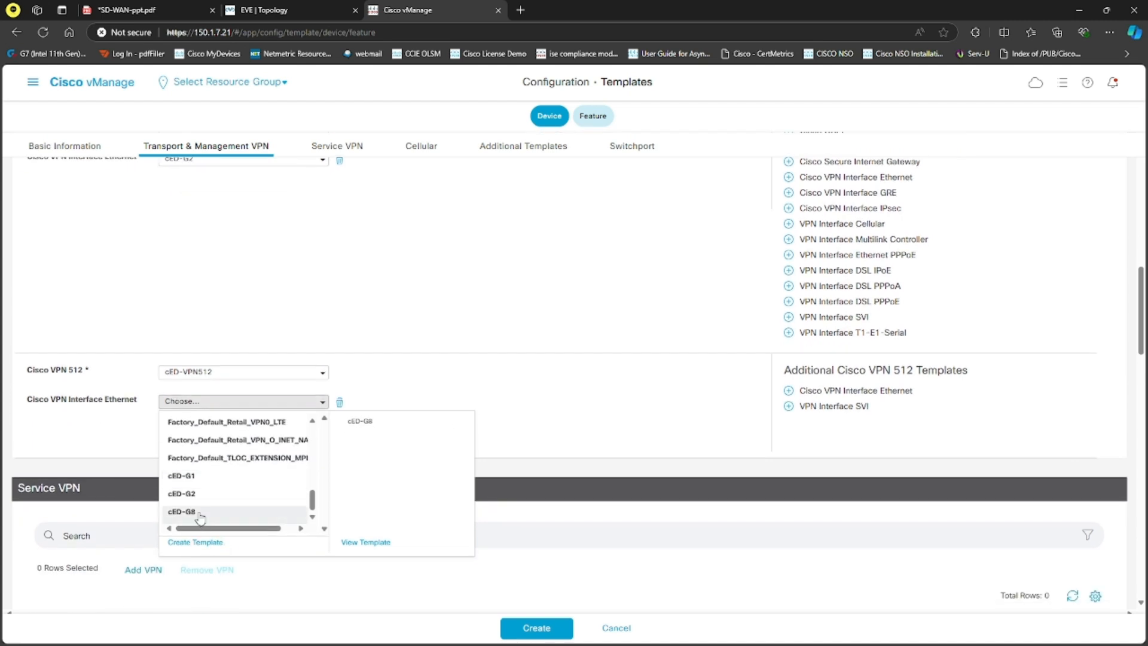
left_click(191, 513)
left_click(537, 627)
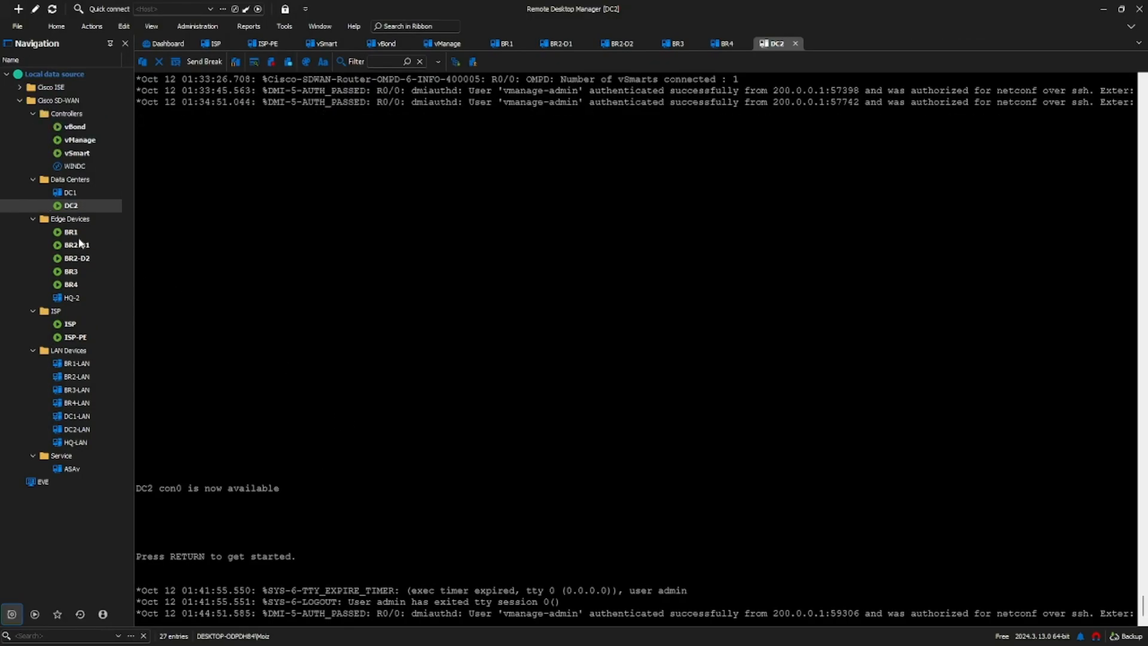
Step: Open the vBond console in Remote Desktop Manager and rerun show orchestrator valid-vedges | tab to examine the CSR device entry
double_click(75, 127)
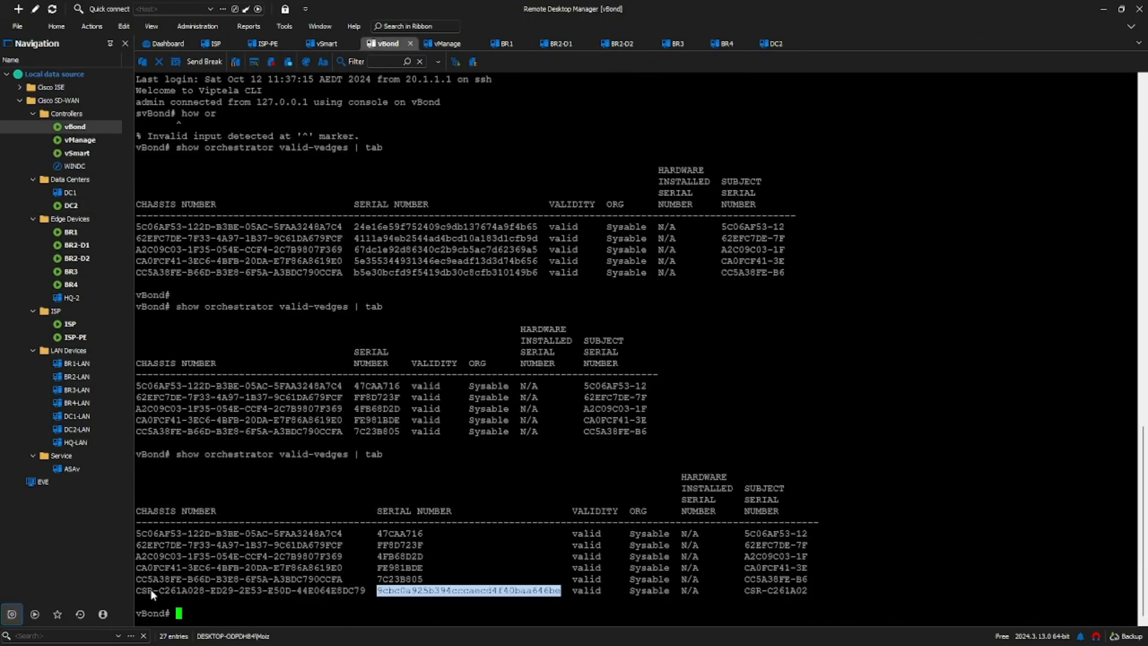
left_click_drag(138, 592, 255, 601)
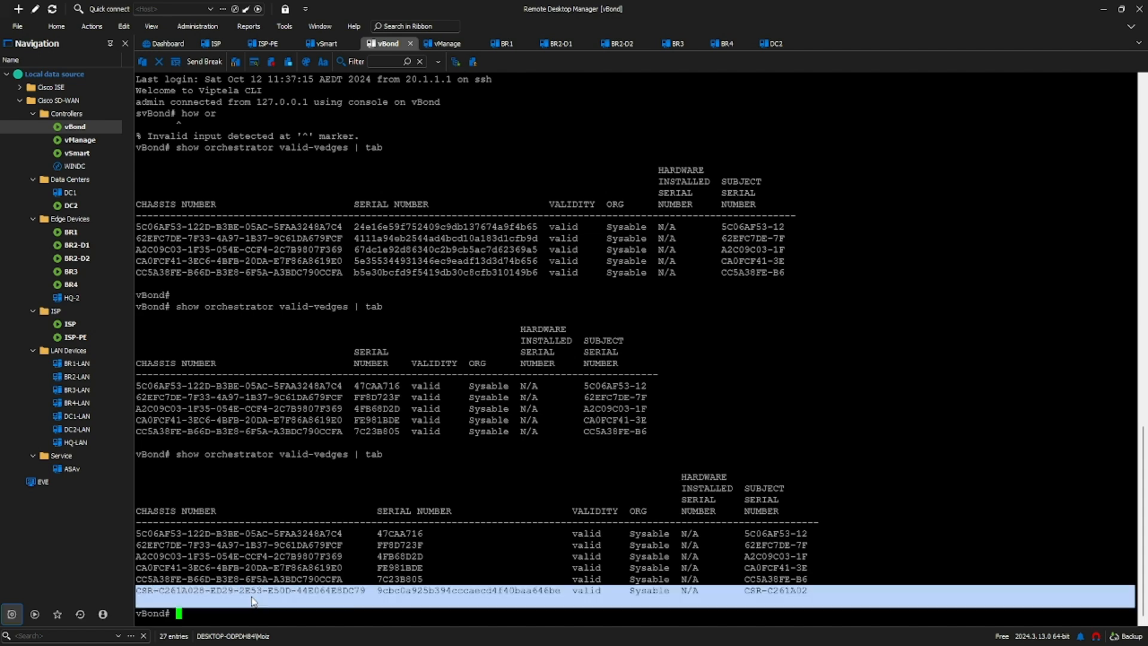
left_click(308, 597)
key("Up")
key("Return")
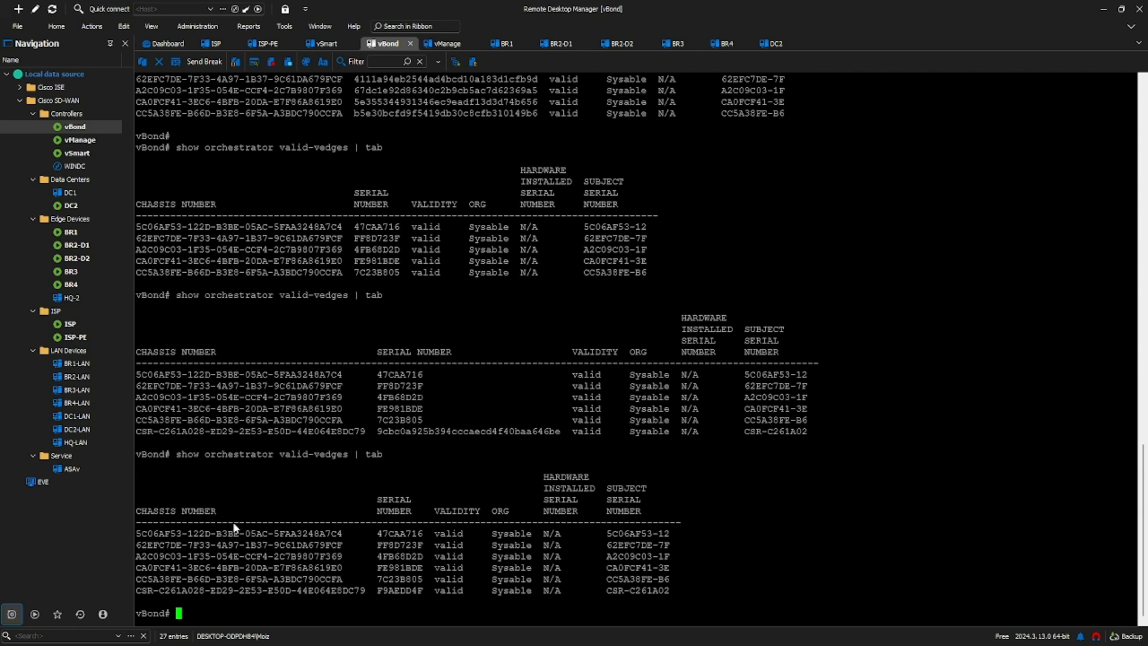
Step: Return to vManage and open the WAN Edge list of the certificates configuration
left_click(1103, 9)
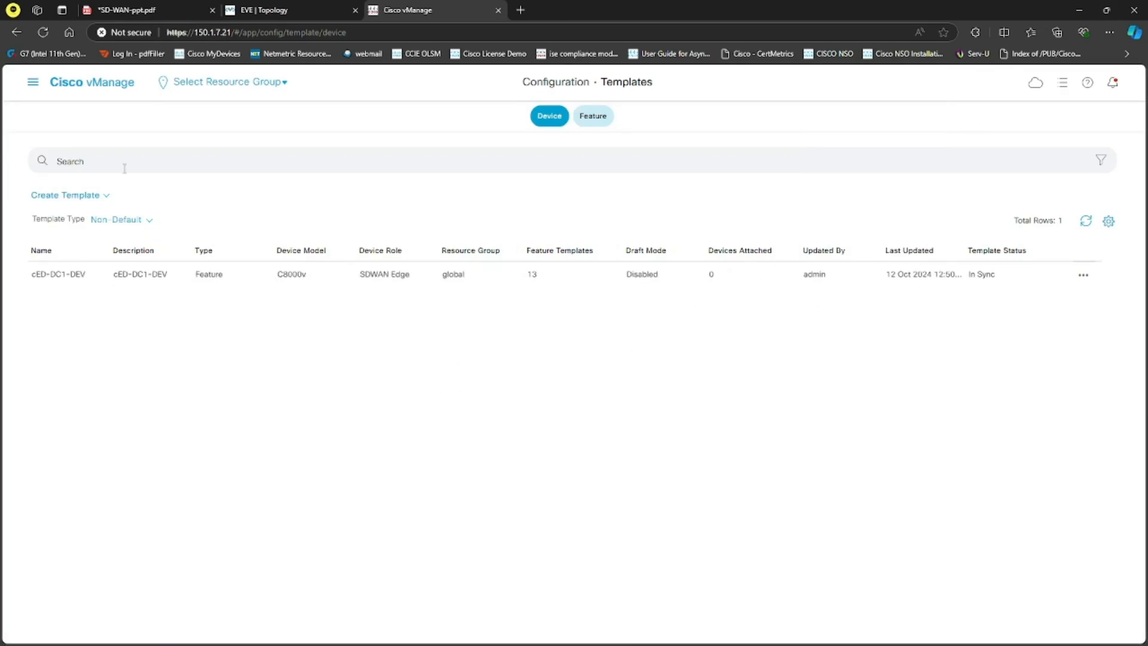
left_click(33, 84)
mouse_move(135, 182)
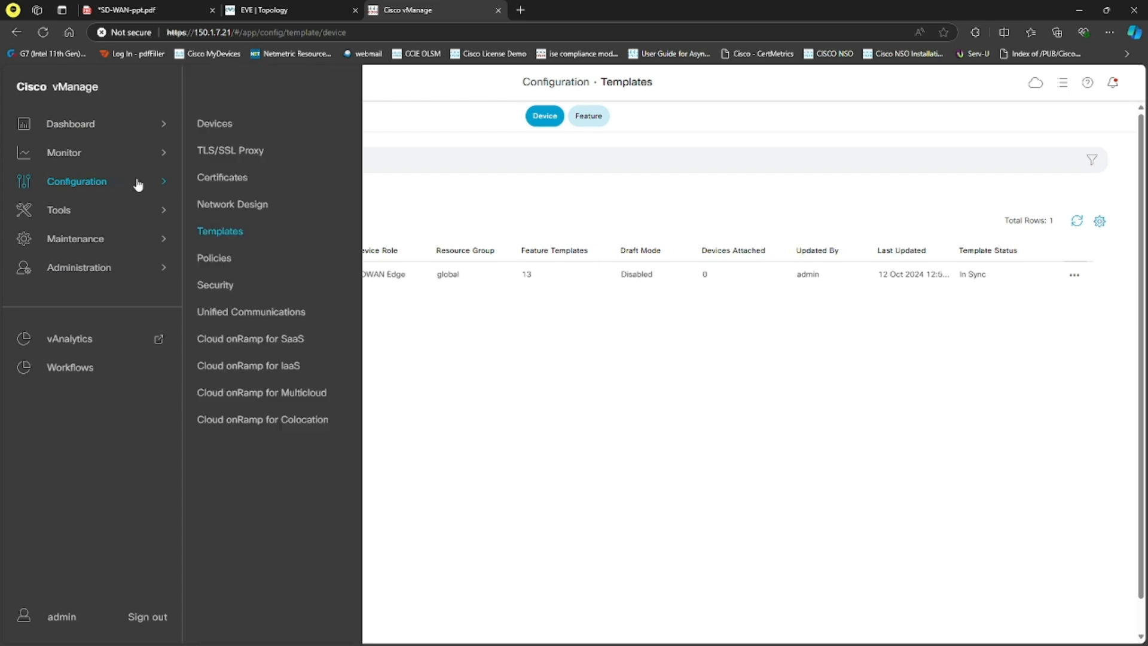
left_click(237, 177)
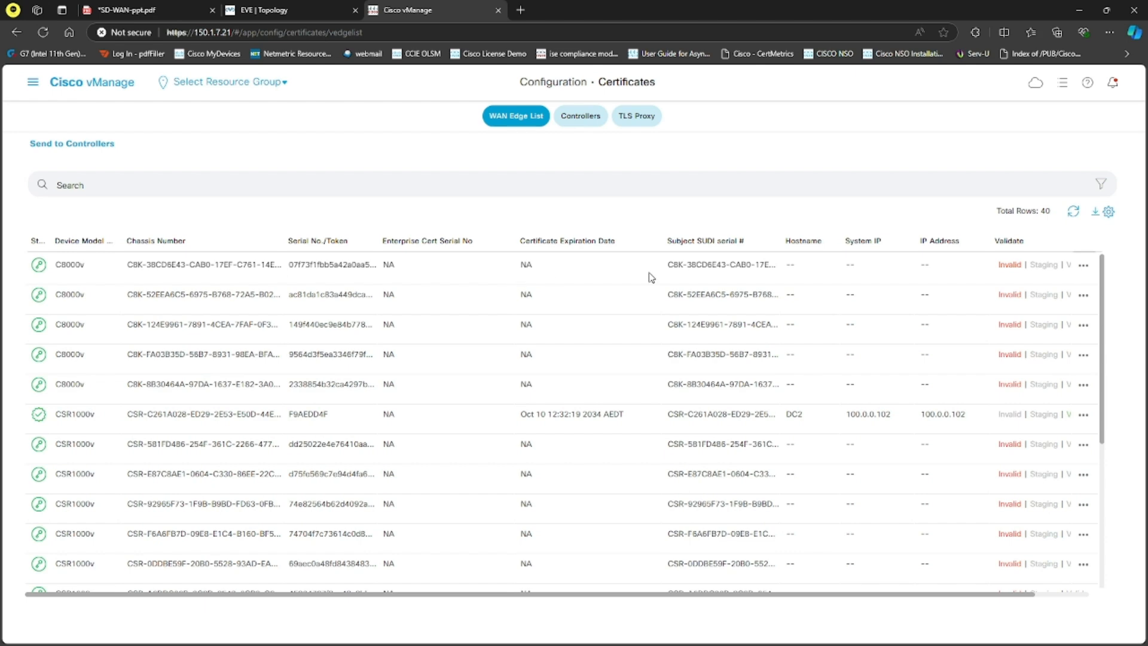
Step: Mark the first C8000v device in the WAN Edge list as valid and send the list to the controllers
left_click(1066, 265)
left_click(703, 403)
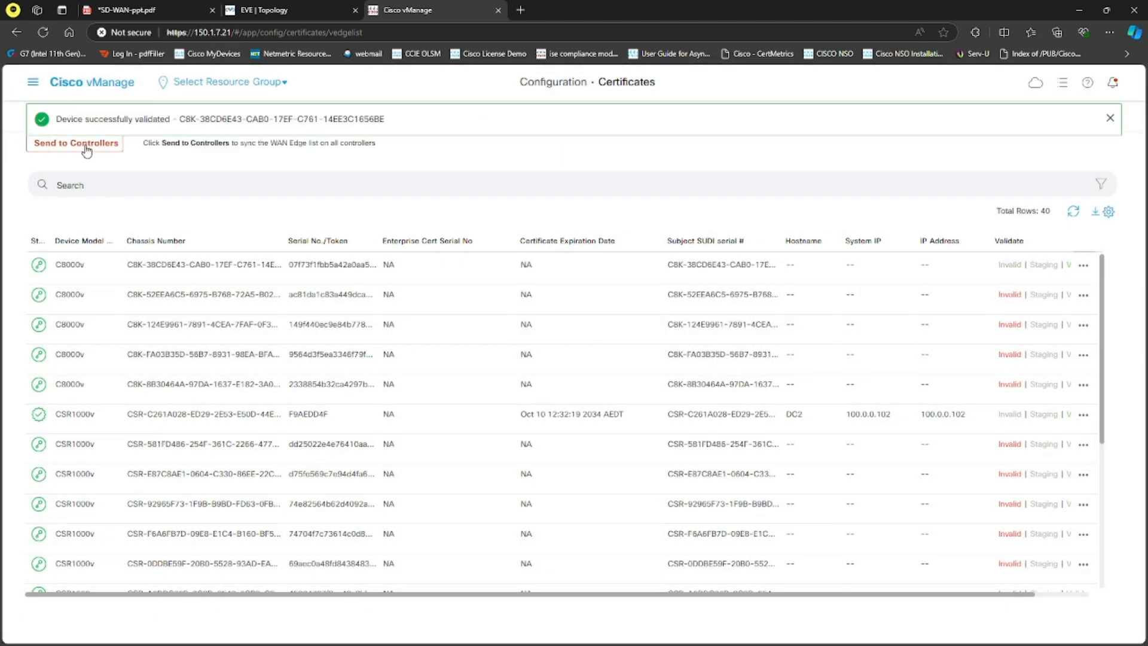
left_click(76, 144)
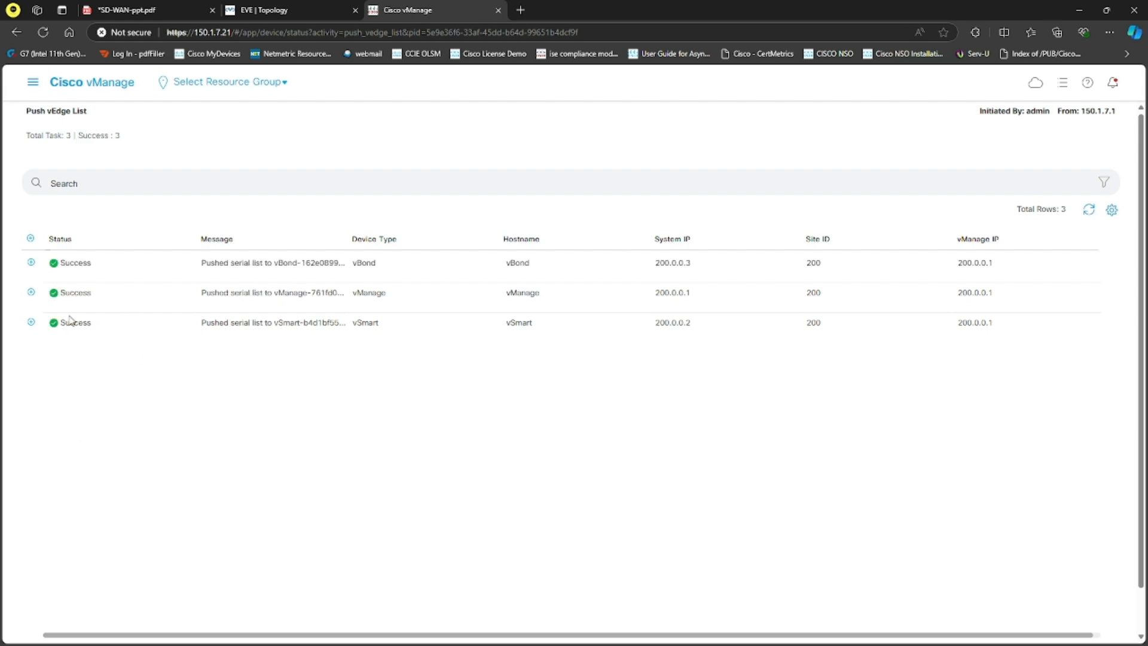
Step: Rerun show orchestrator valid-vedges | tab on the vBond console in Remote Desktop Manager and copy the C8K device's chassis number
key("alt+Tab")
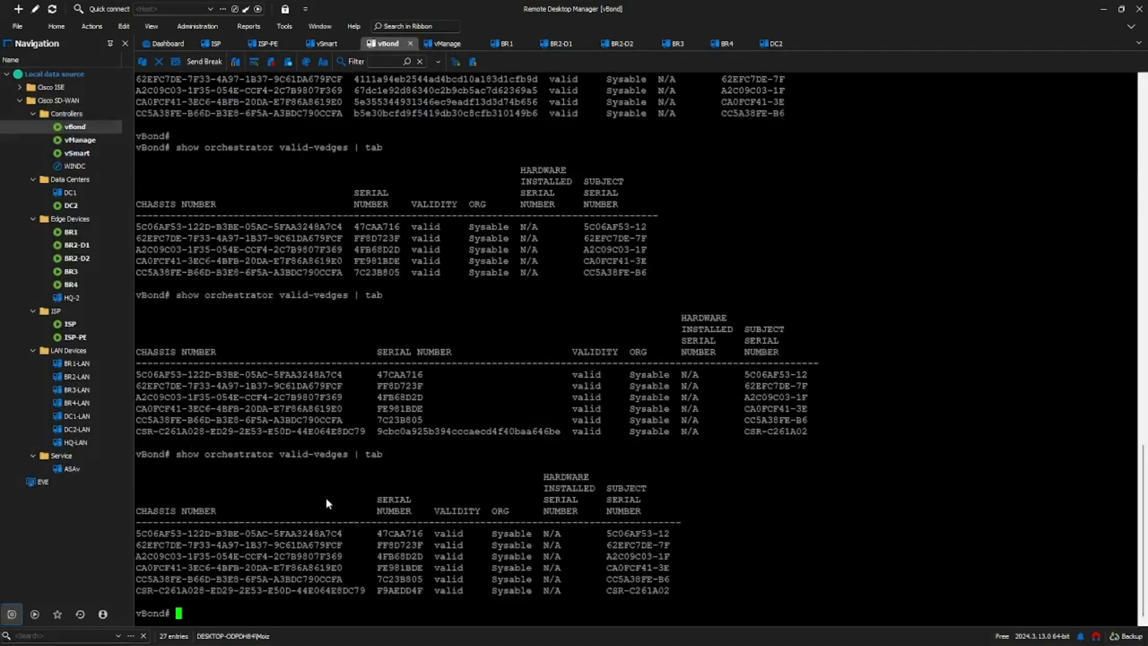
key("Up")
key("Return")
key("space")
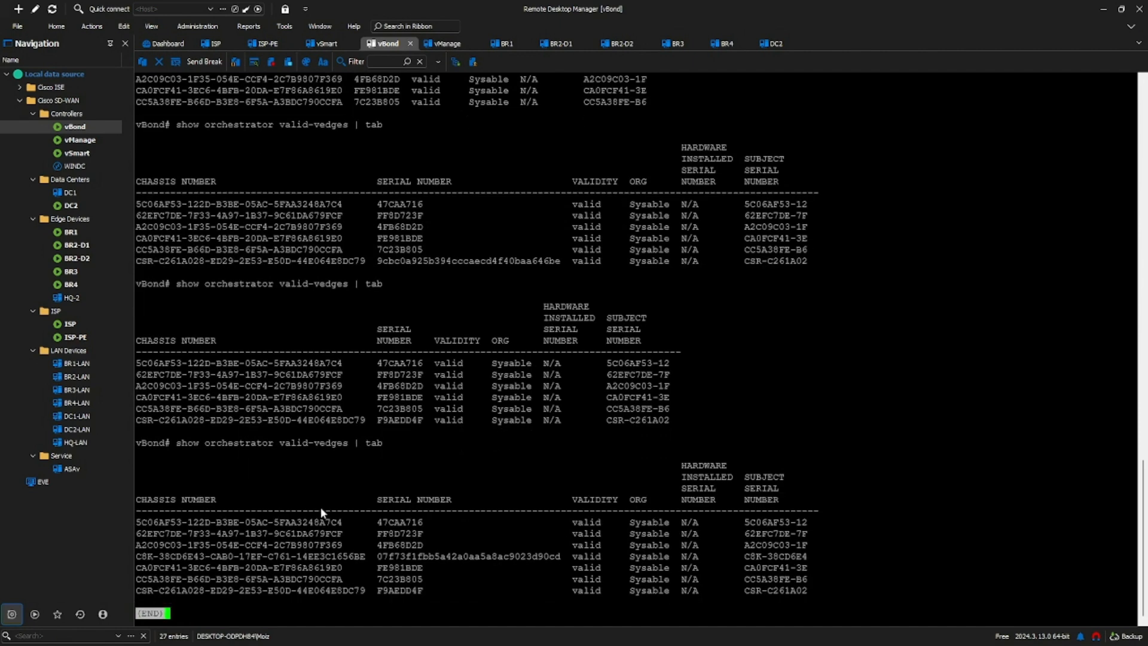
left_click_drag(138, 559, 364, 563)
key("ctrl+c")
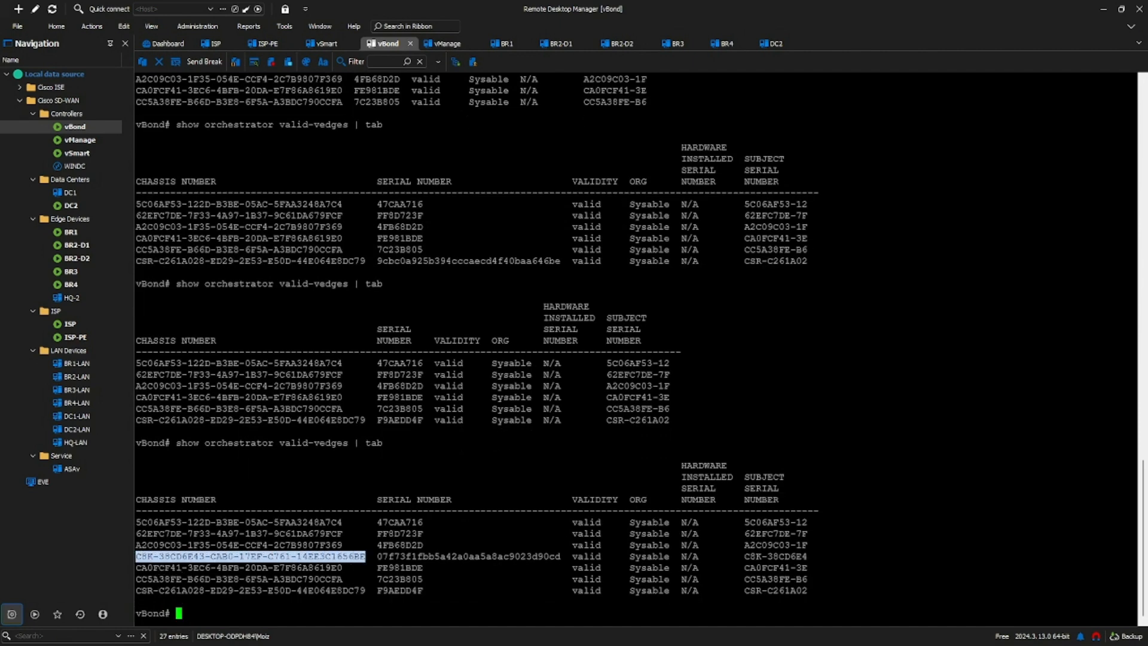
Step: Return to vManage and start attaching devices to the cED-DC1-DEV device template
key("alt+Tab")
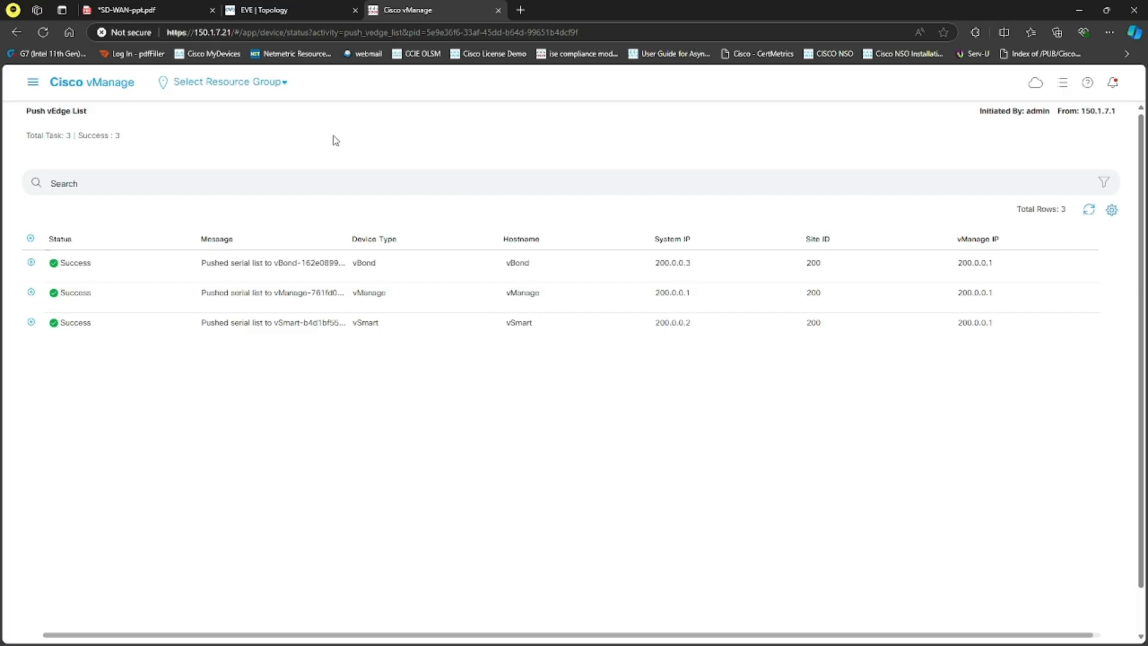
left_click(33, 82)
mouse_move(66, 181)
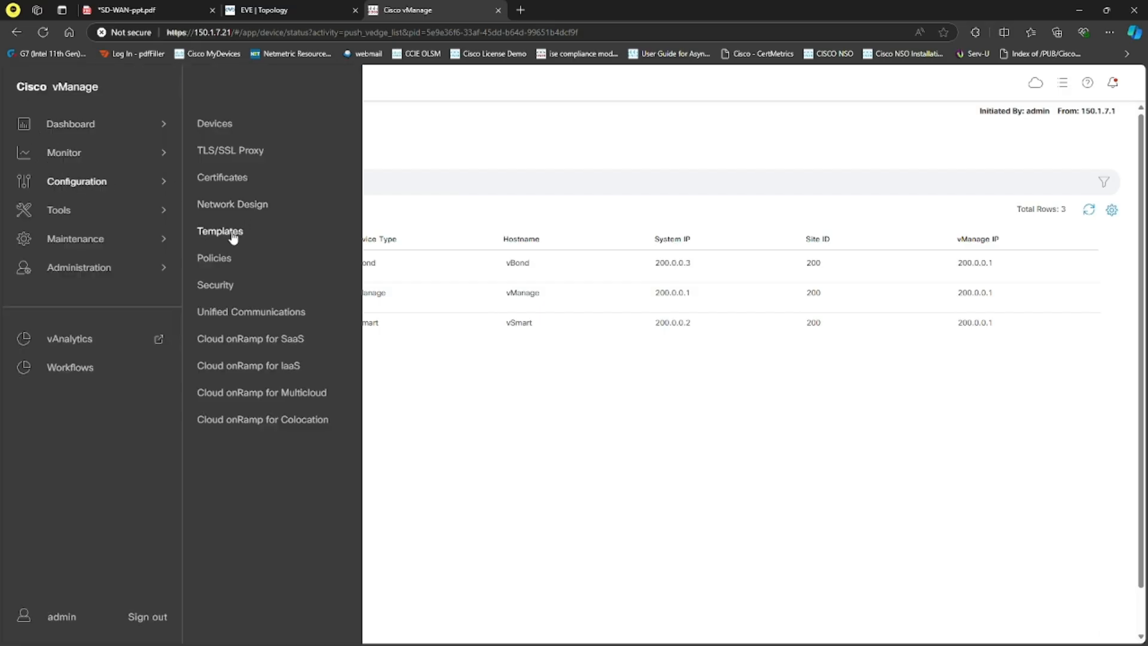
left_click(220, 231)
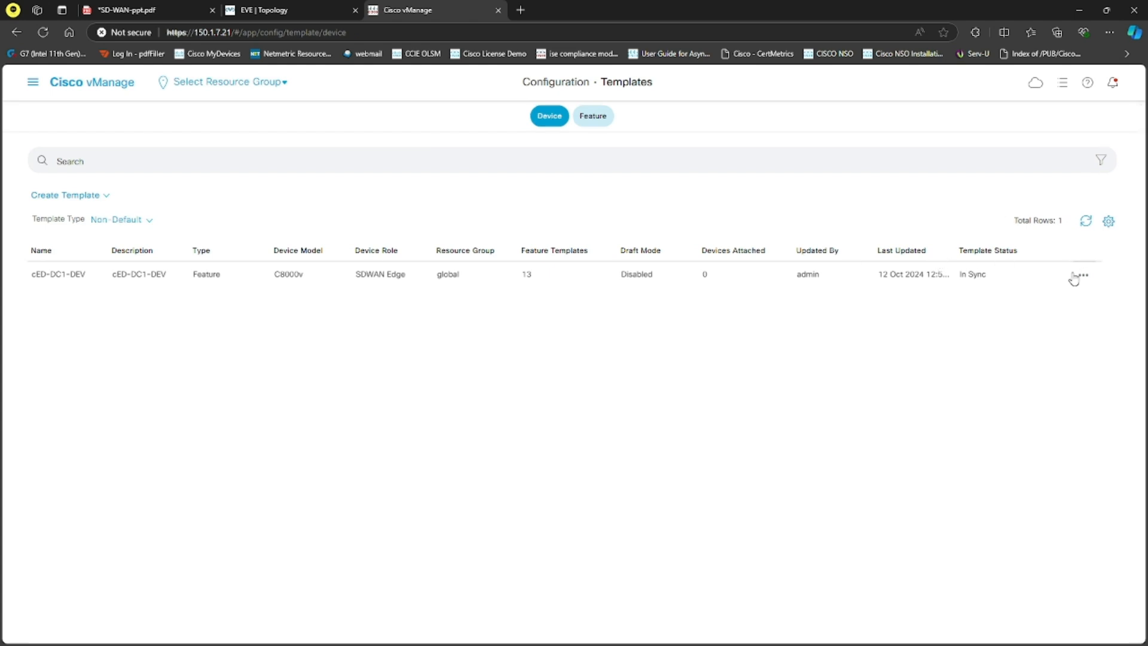
left_click(1082, 275)
left_click(1074, 374)
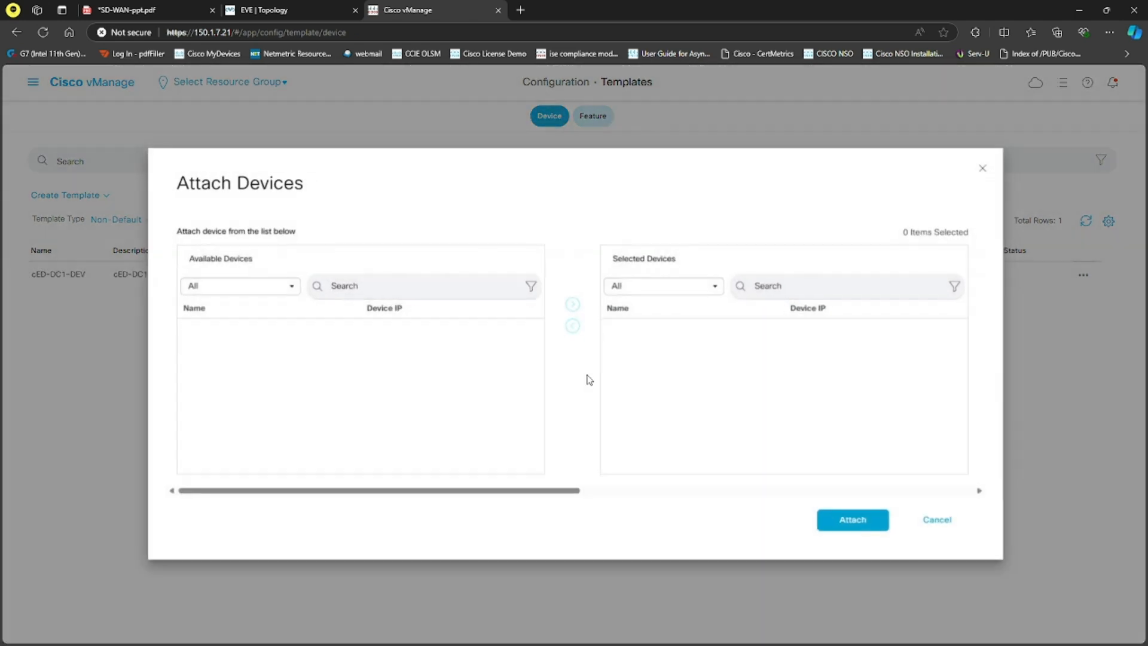
Step: Find the C8K device by the copied chassis number, add it to the selected devices and attach it
left_click(378, 292)
key("ctrl+v")
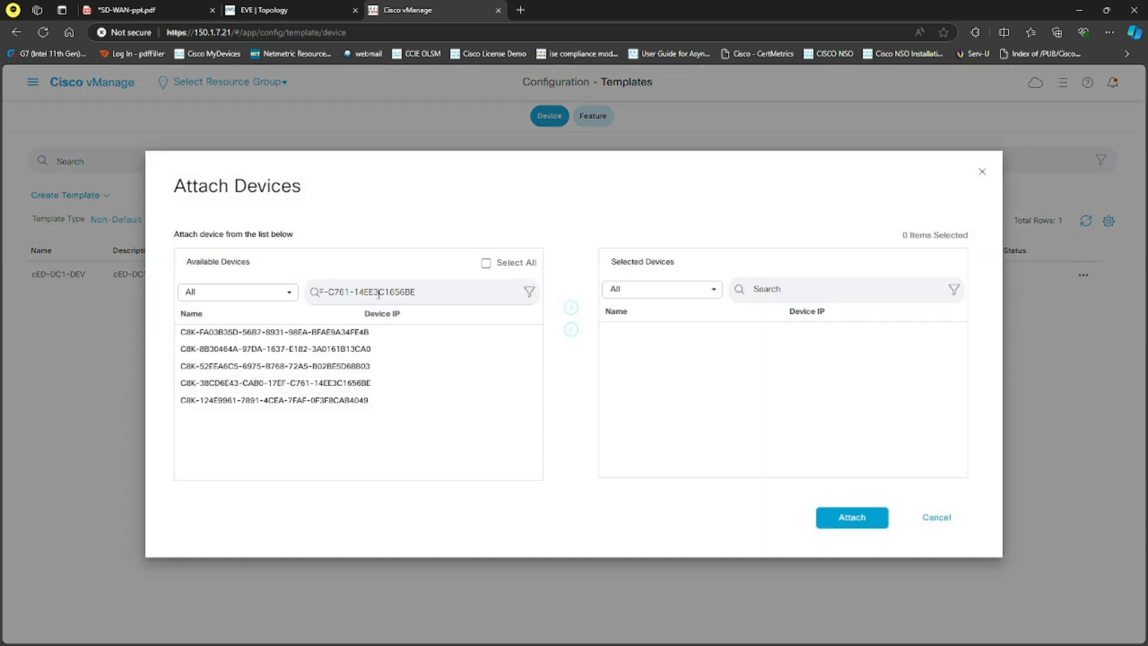
left_click(359, 334)
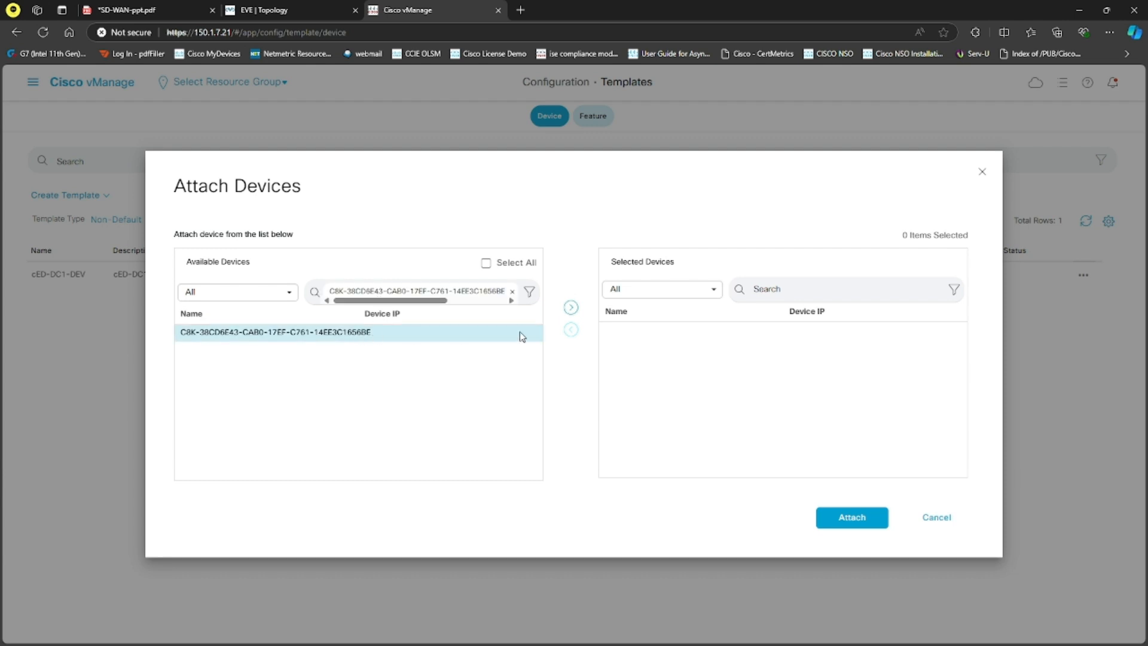
left_click(570, 308)
left_click(845, 518)
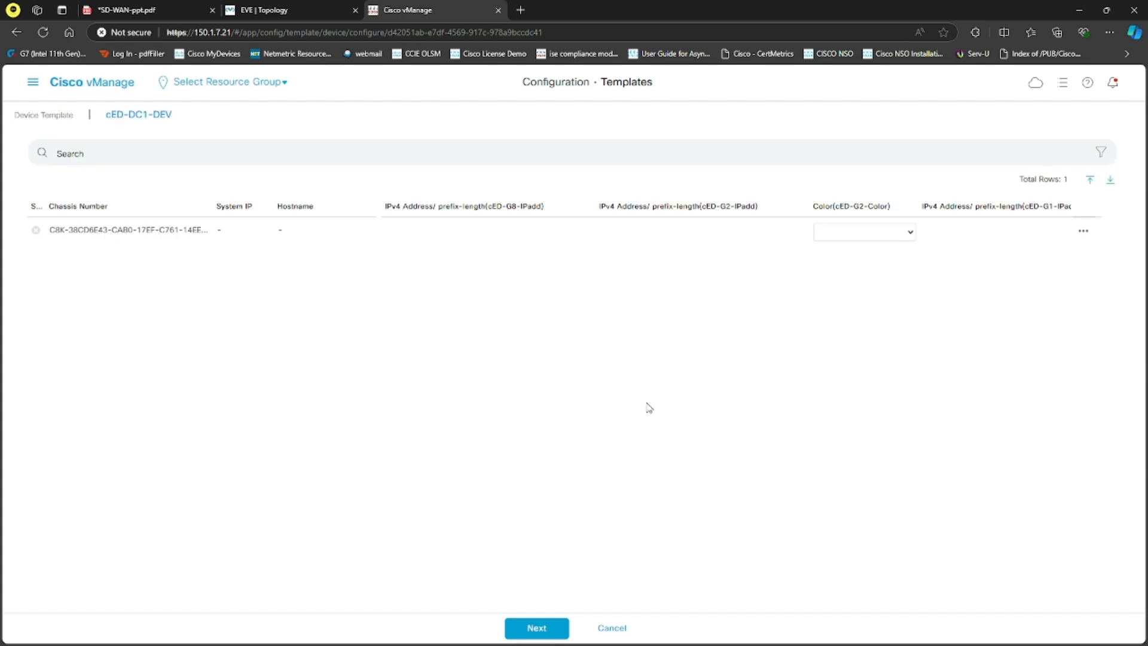
Step: Edit the device's template variables: set cED-G8-IPadd to 150.1.7.54/24, cED-G2-IPadd to 172.168.100.101/24 and cED-G2-Color to mpls
left_click(1082, 230)
left_click(1076, 253)
left_click(669, 258)
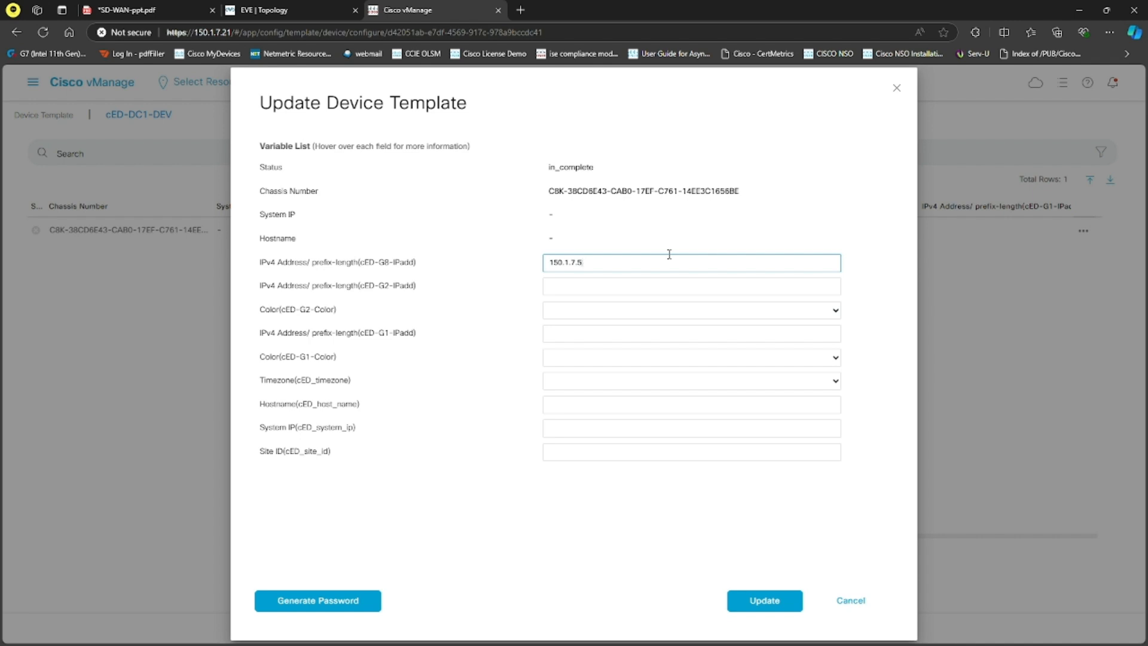
key("Tab")
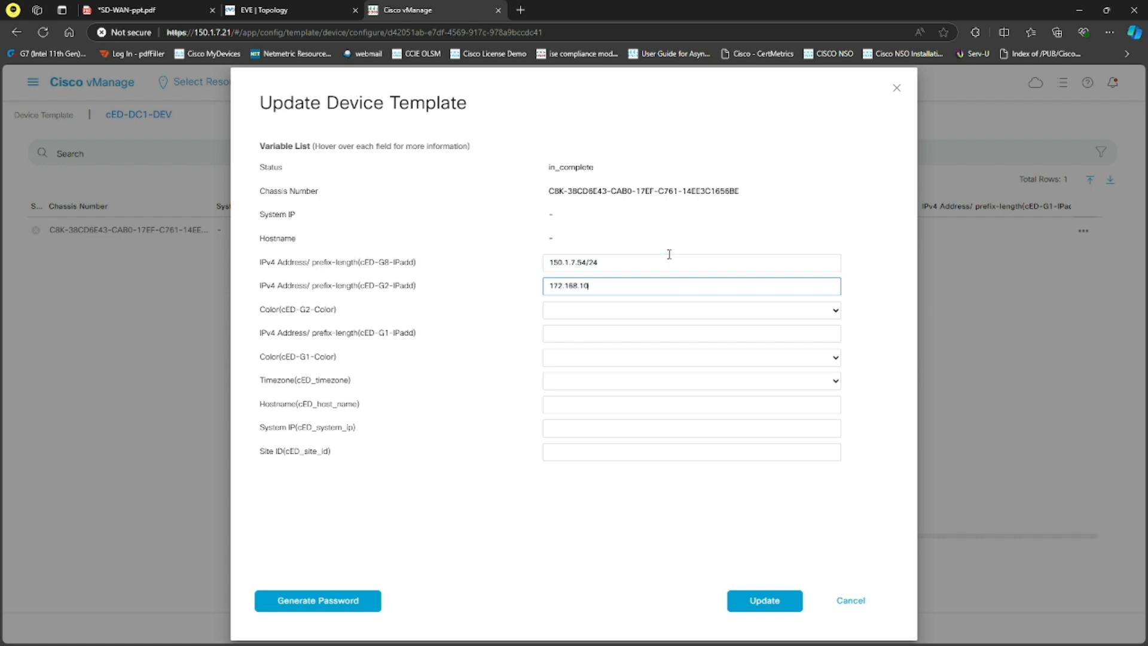
type("172.168.100.101/24")
key("Tab")
type("mpls")
Step: Set cED-G1-IPadd to 220.100.1.101/24 and cED-G1-Color to biz-internet
key("Tab")
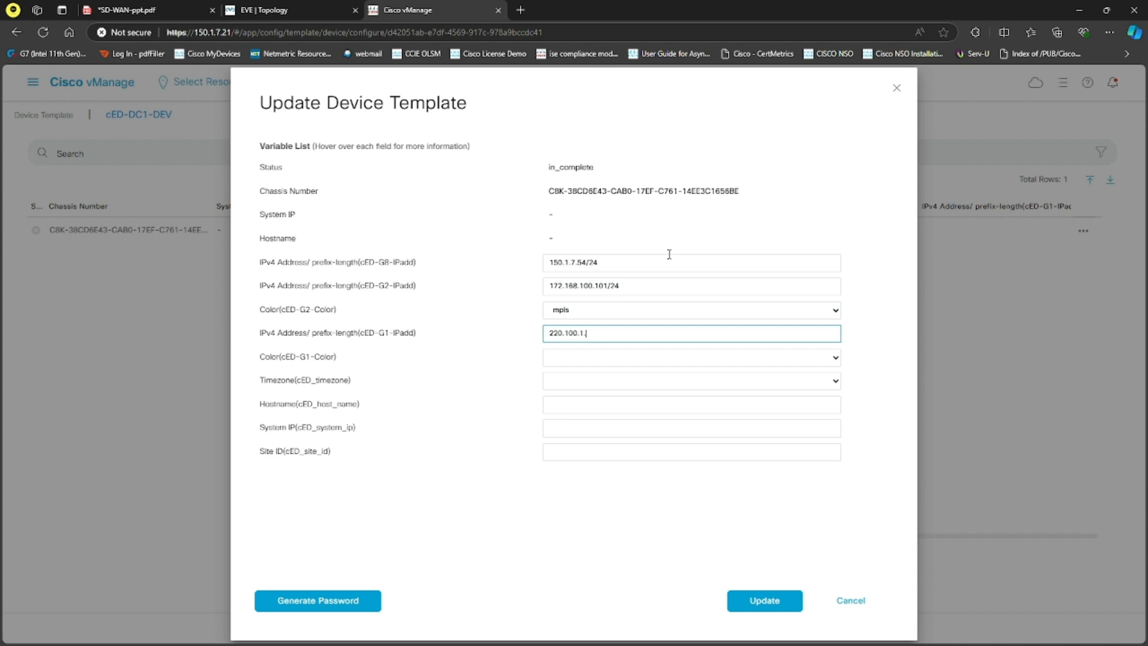
key("Tab")
type("biz-internet")
key("Tab")
Step: Check DC1's time zone in the SD-WAN-ppt.pdf lab topology and set the device's timezone variable to Europe/London
type("Australia/Adelaide")
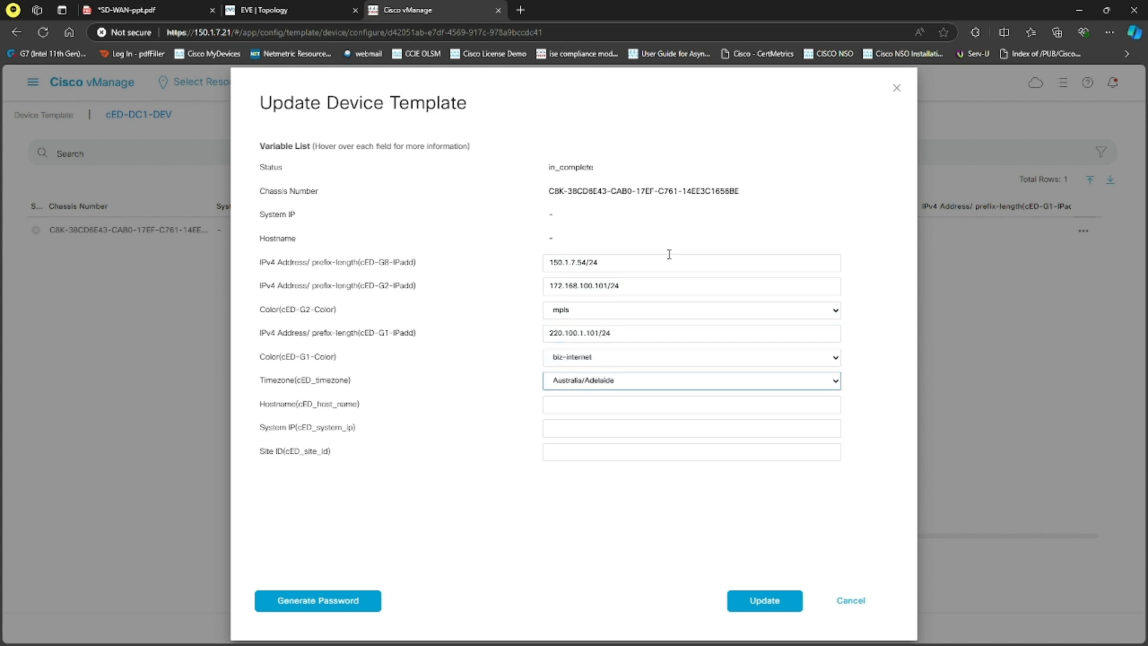
left_click(179, 9)
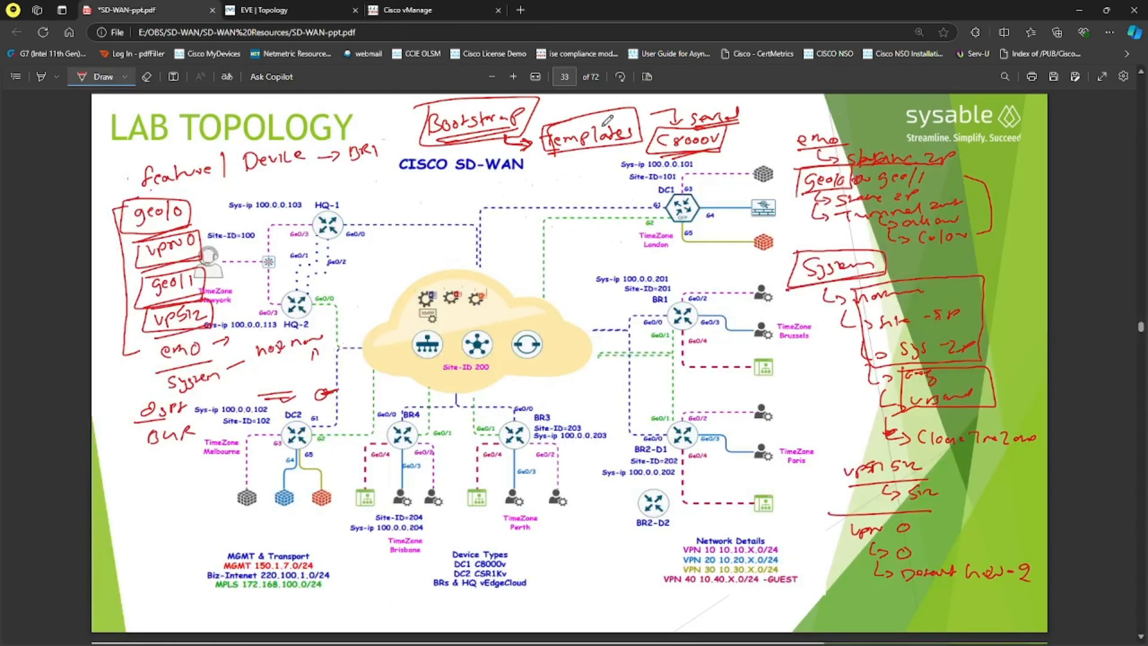
left_click(420, 7)
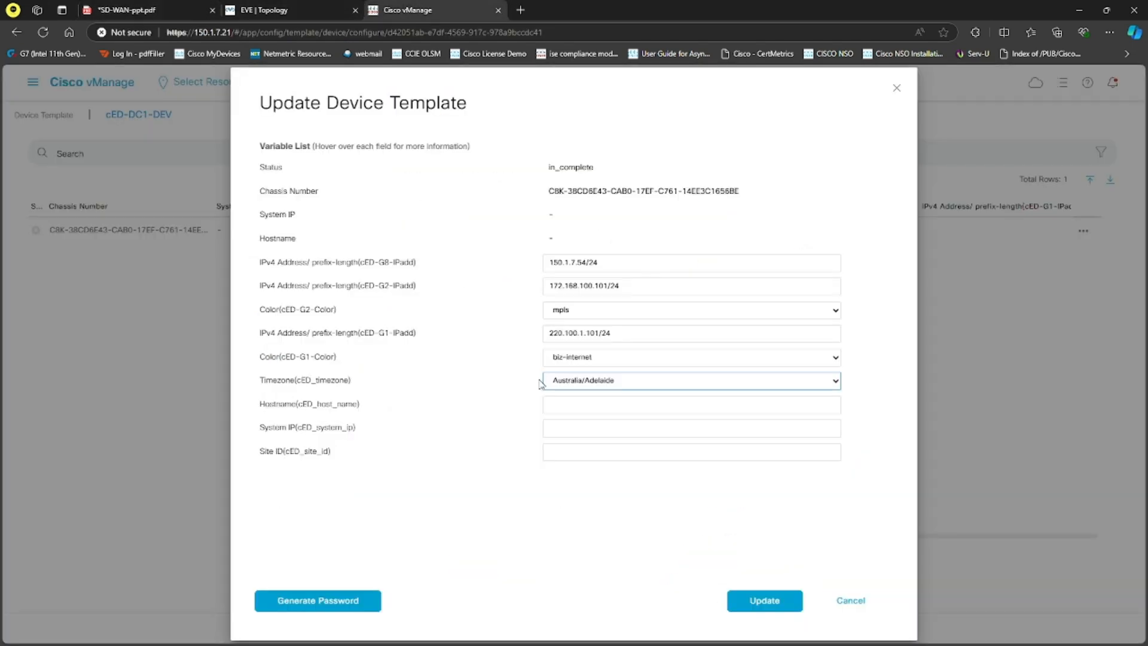
left_click(651, 378)
scroll(610, 235, "down", 10)
scroll(619, 244, "down", 5)
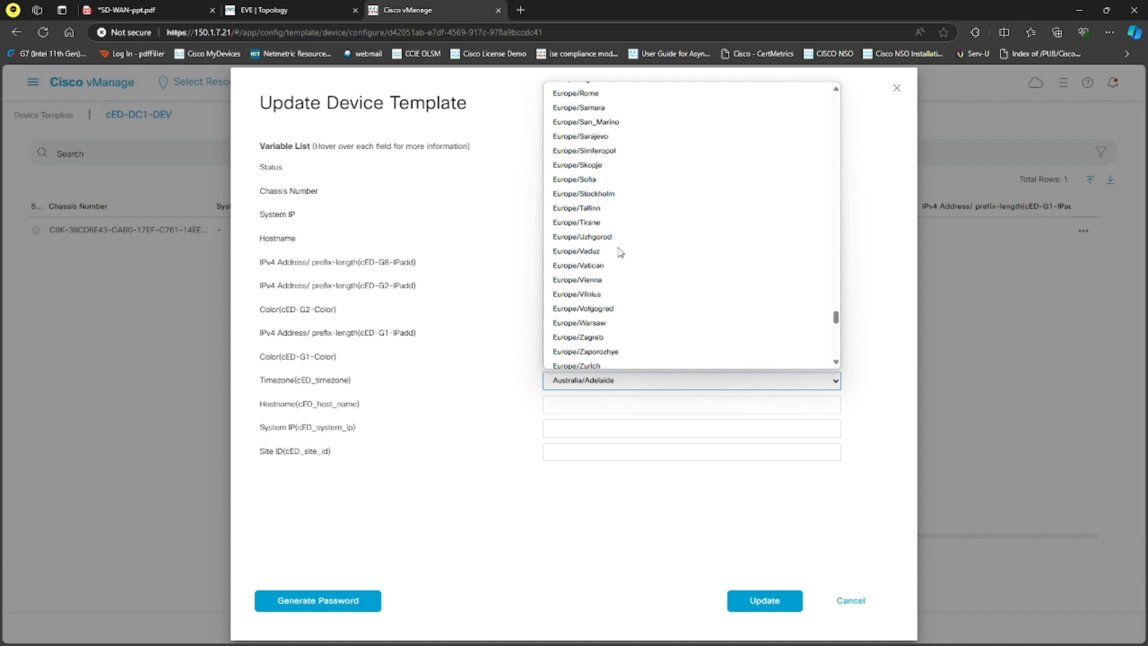
scroll(615, 192, "up", 4)
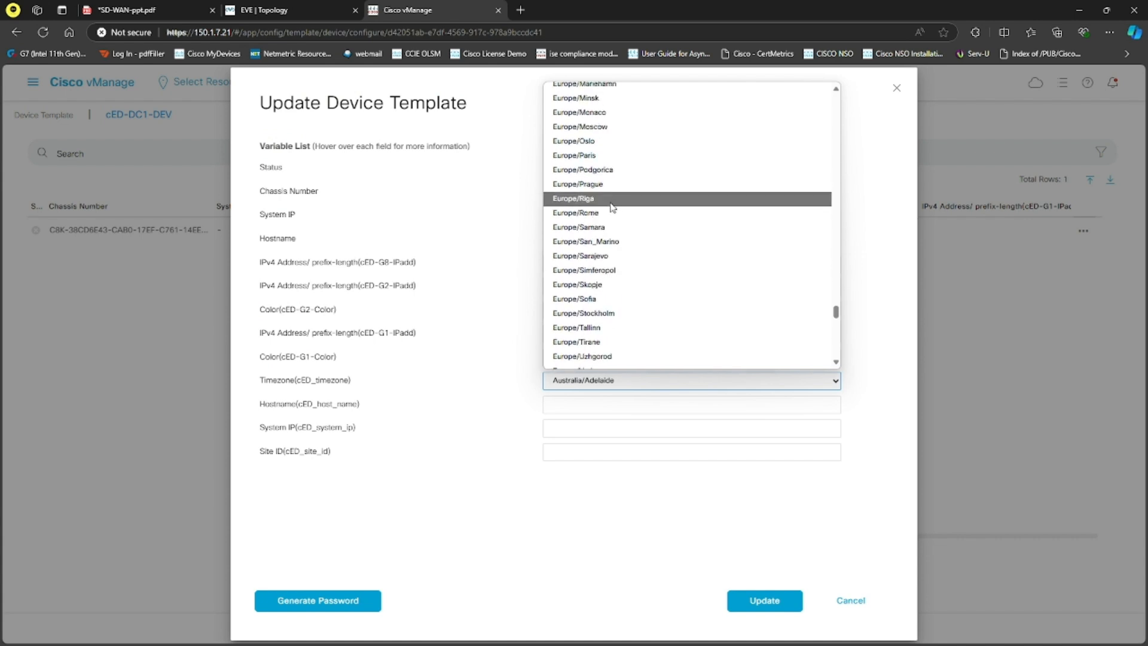
scroll(611, 206, "up", 2)
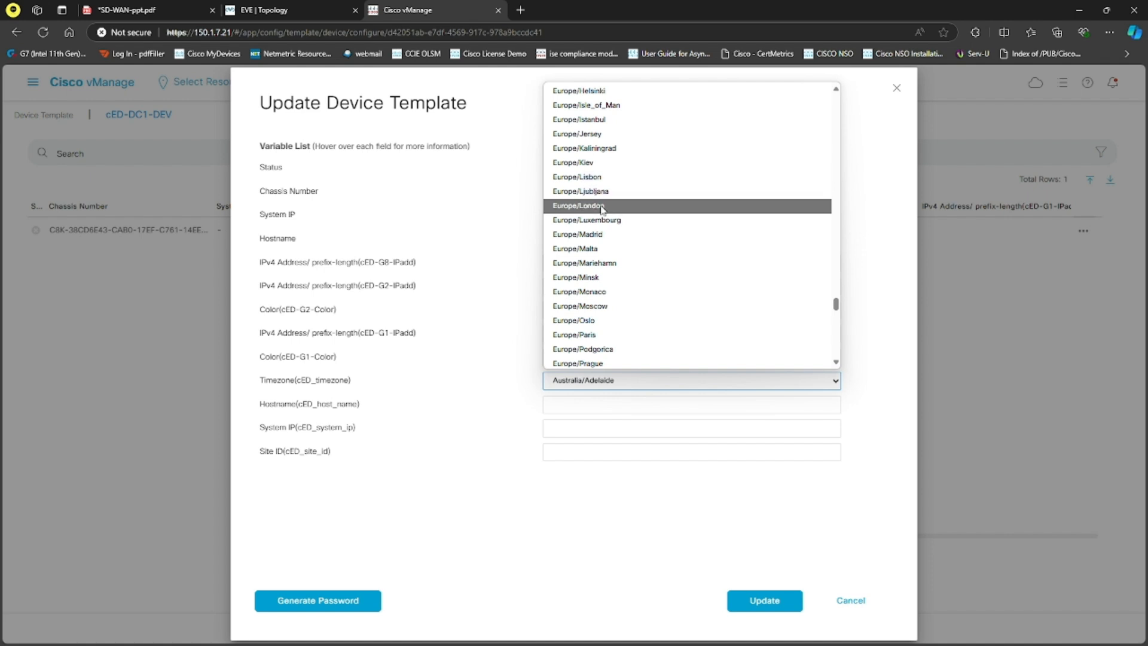
left_click(604, 207)
Step: Set the hostname to DC1, the system IP to 100.0.0.101 and the site ID to 101, and update the device's template values
key("Tab")
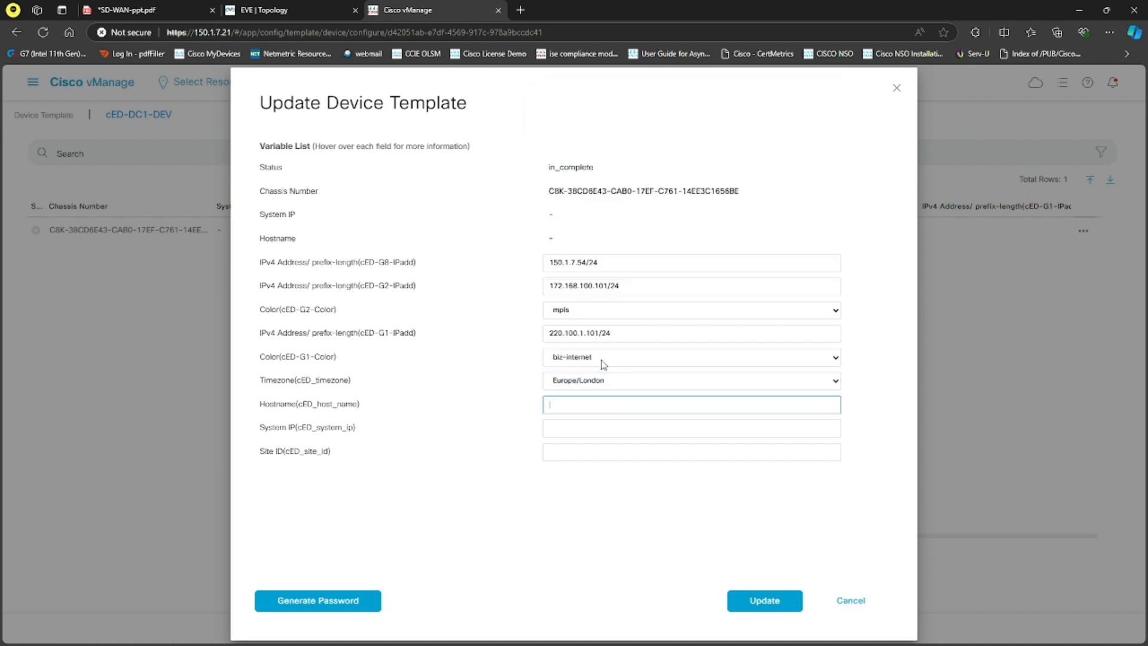
type("DC1")
key("Tab")
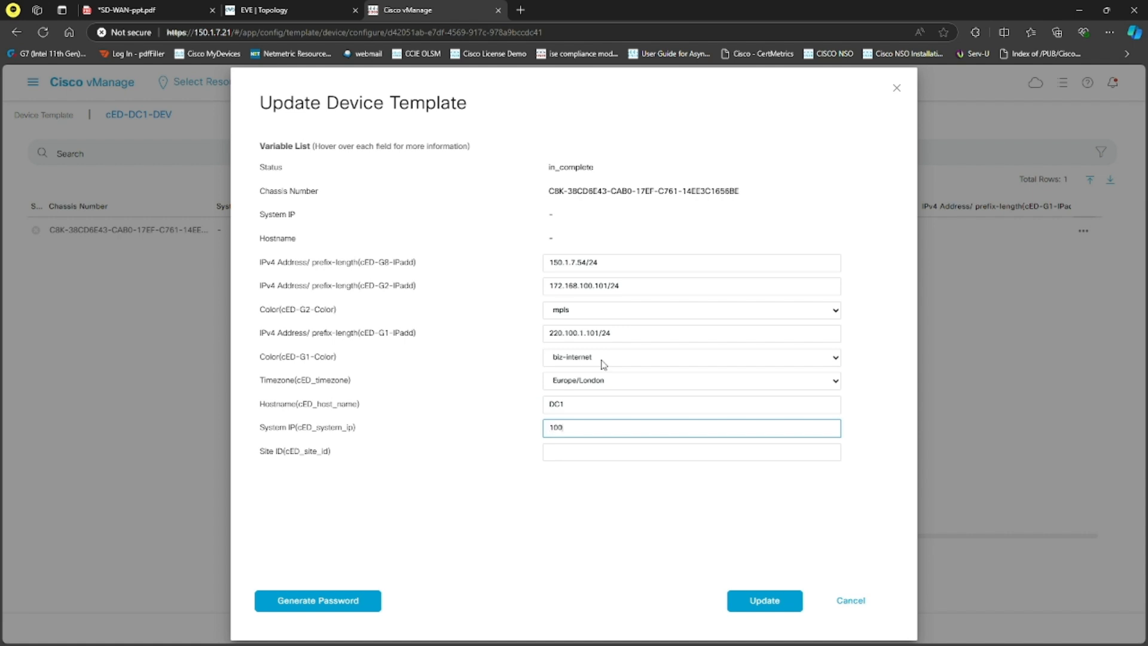
type("100.0.0.101")
key("Tab")
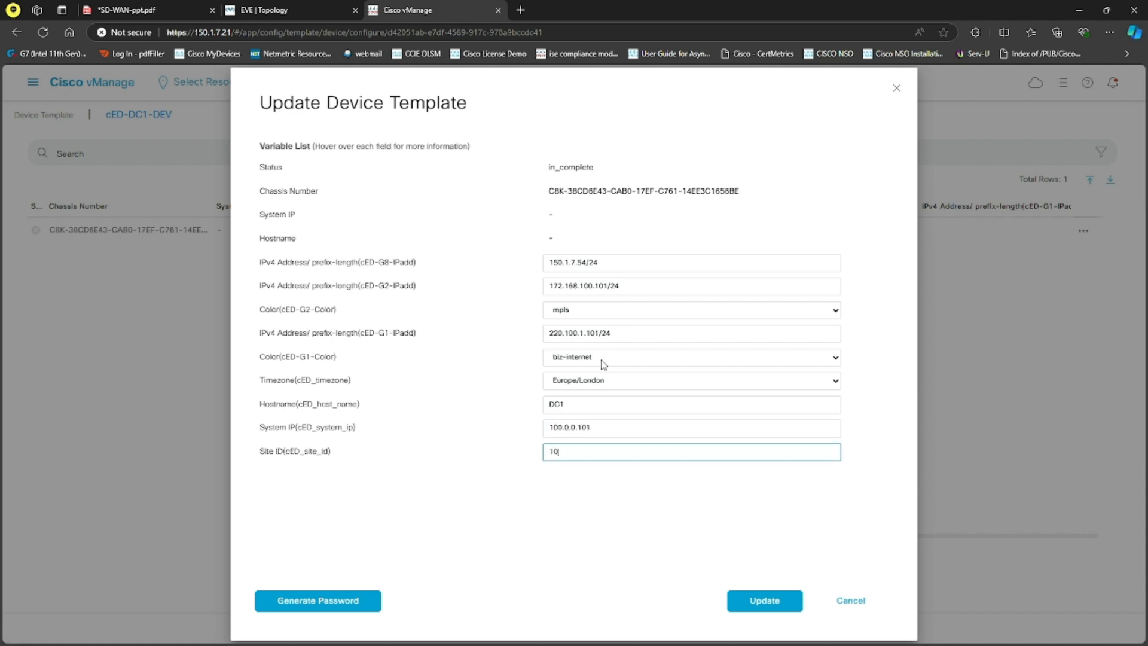
type("101")
left_click(769, 603)
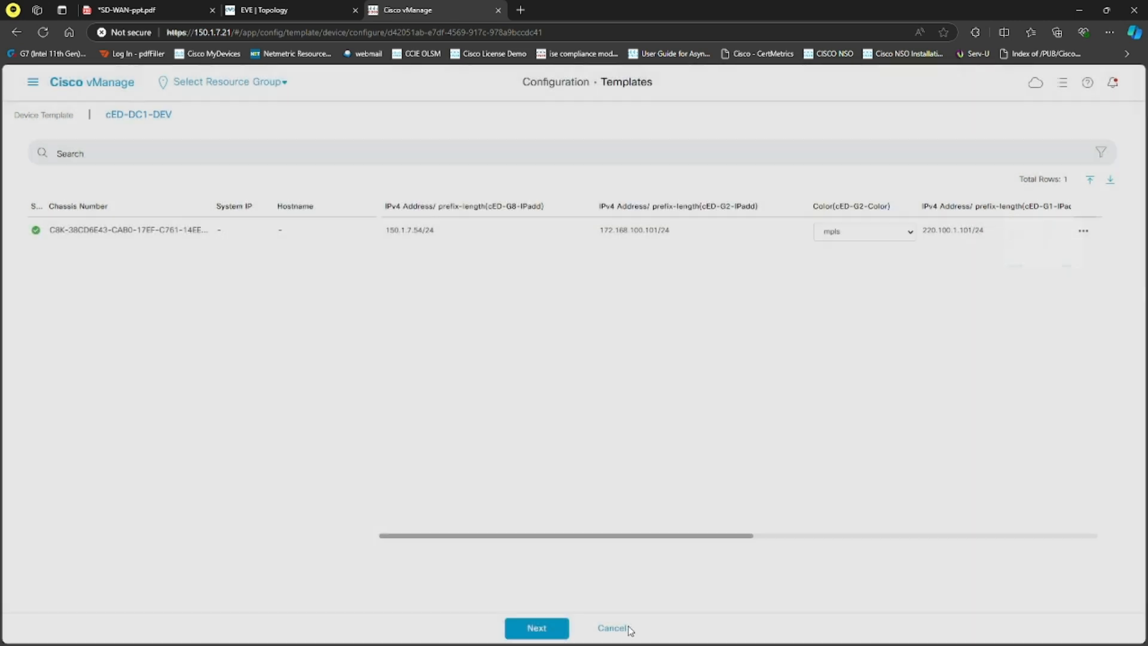
Step: Push the cED-DC1-DEV template configuration to the C8000v device and expand its task log
left_click(558, 633)
left_click(644, 628)
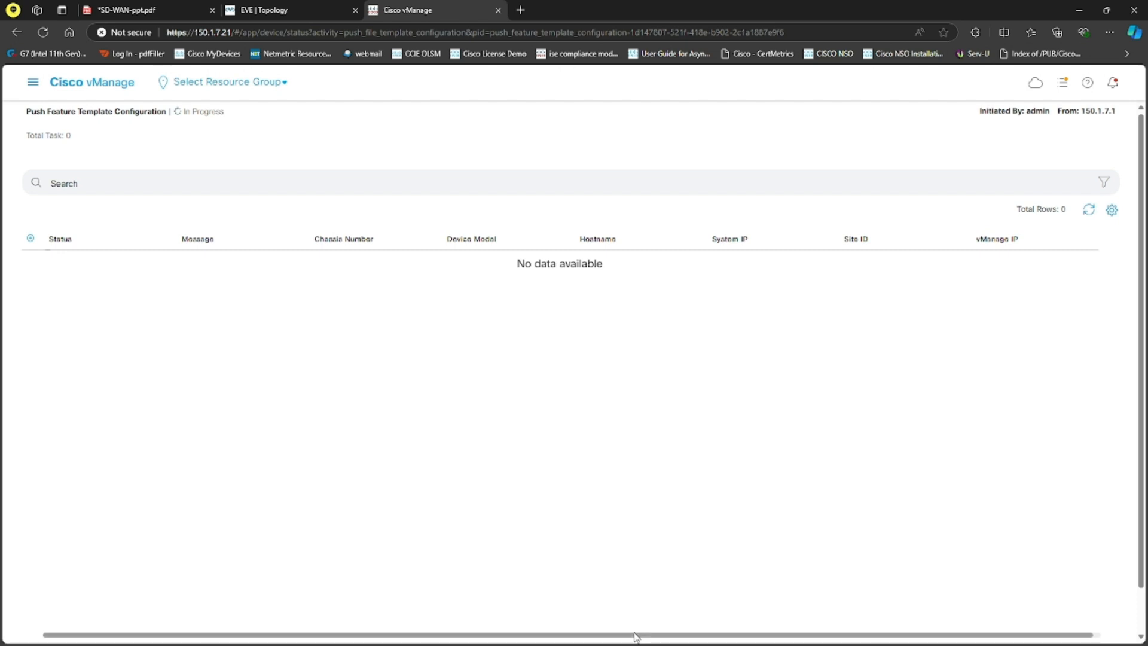
left_click(1089, 211)
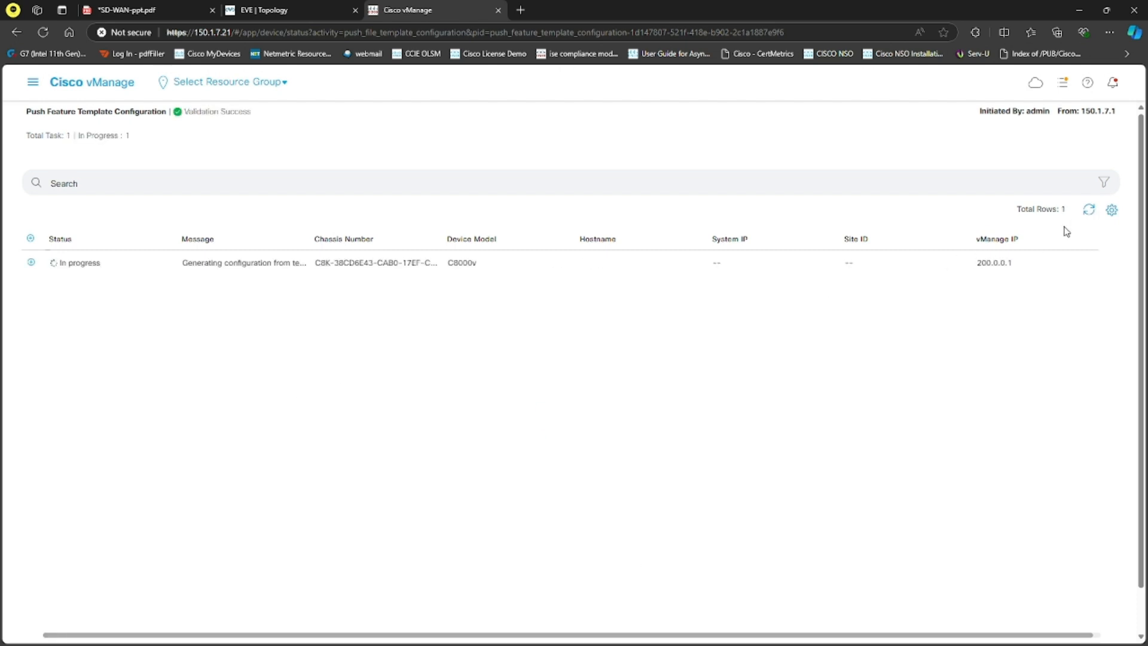
left_click(31, 263)
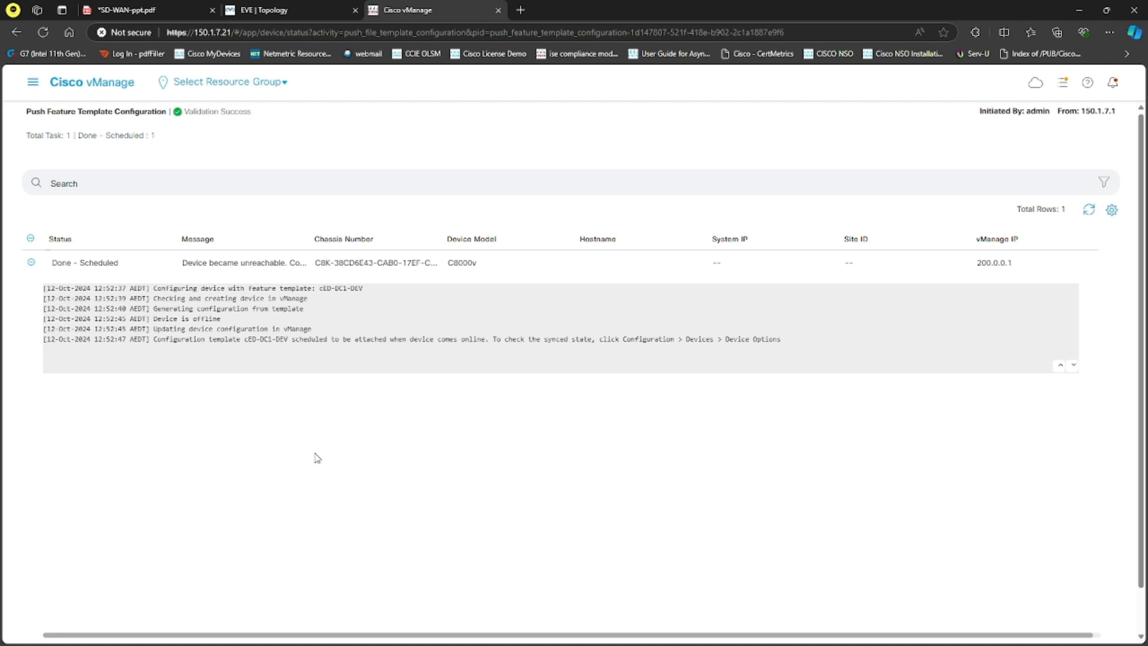
Step: Open the WAN Edge device list, sort it by device model and examine the first C8000v's assigned template, status and validity
left_click(33, 82)
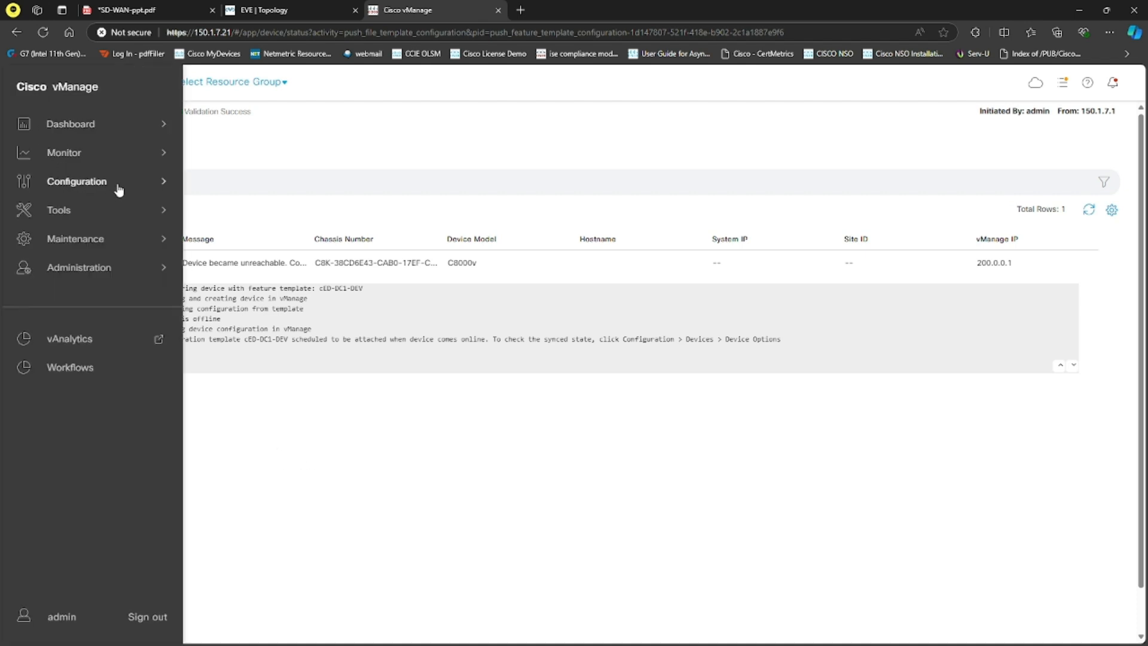
mouse_move(148, 183)
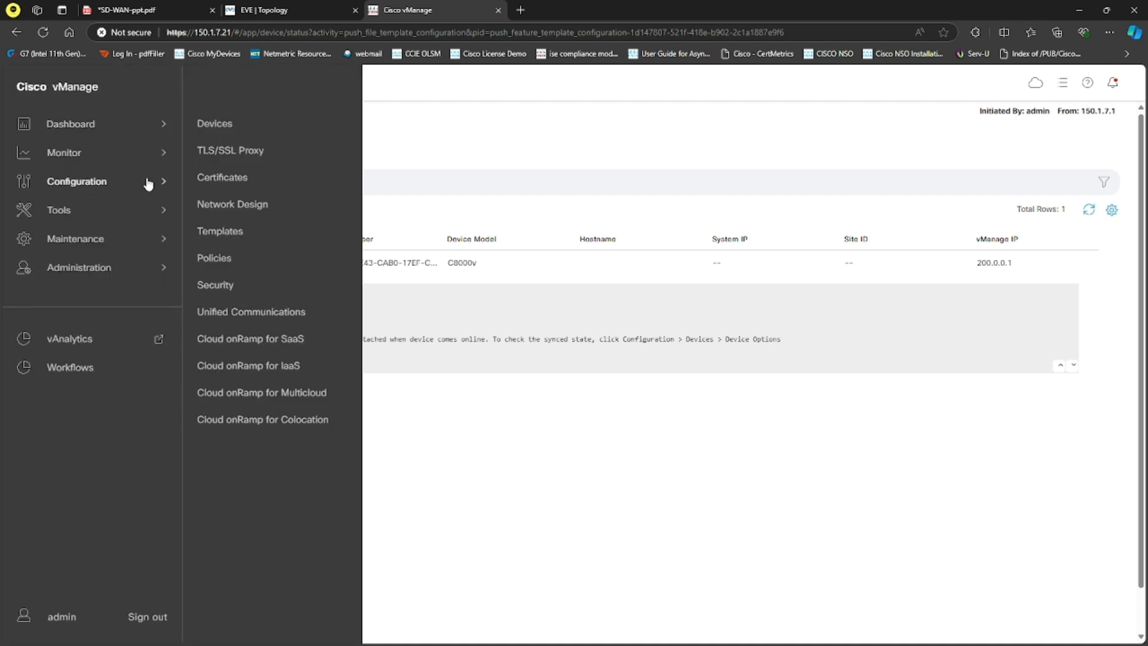
left_click(222, 126)
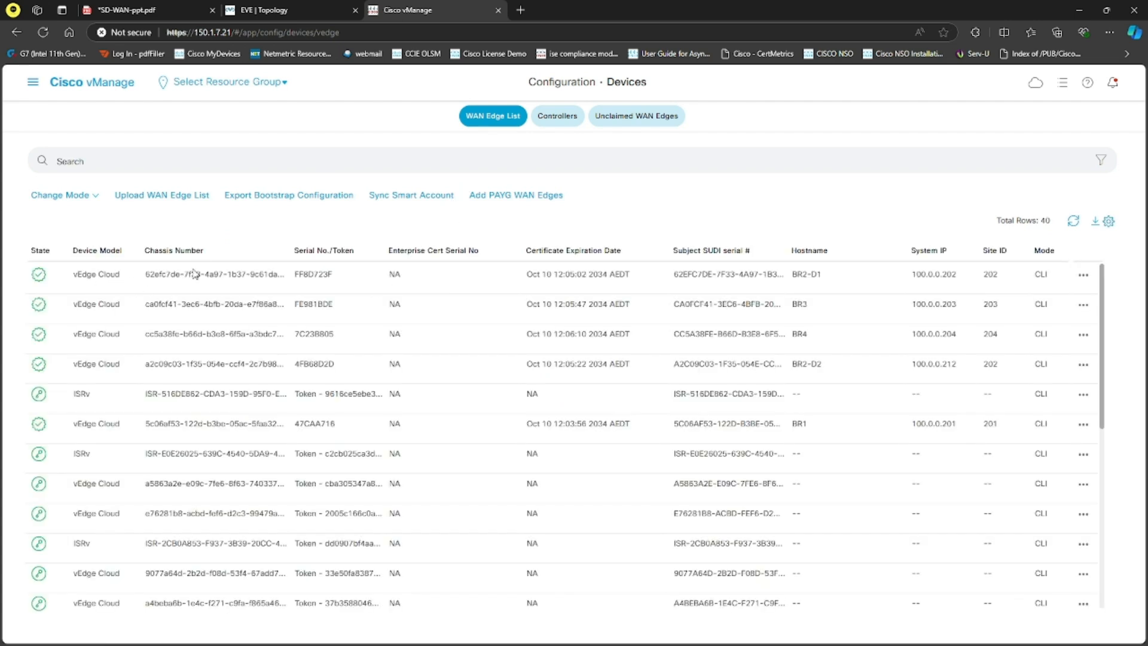
left_click(107, 256)
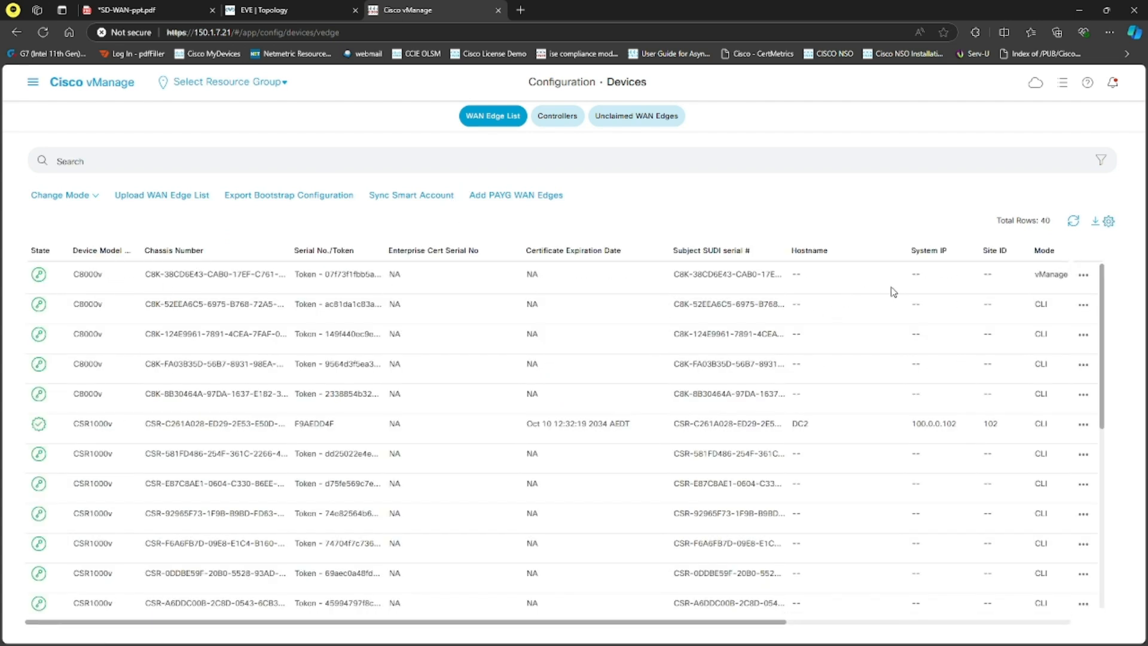
left_click_drag(780, 621, 946, 622)
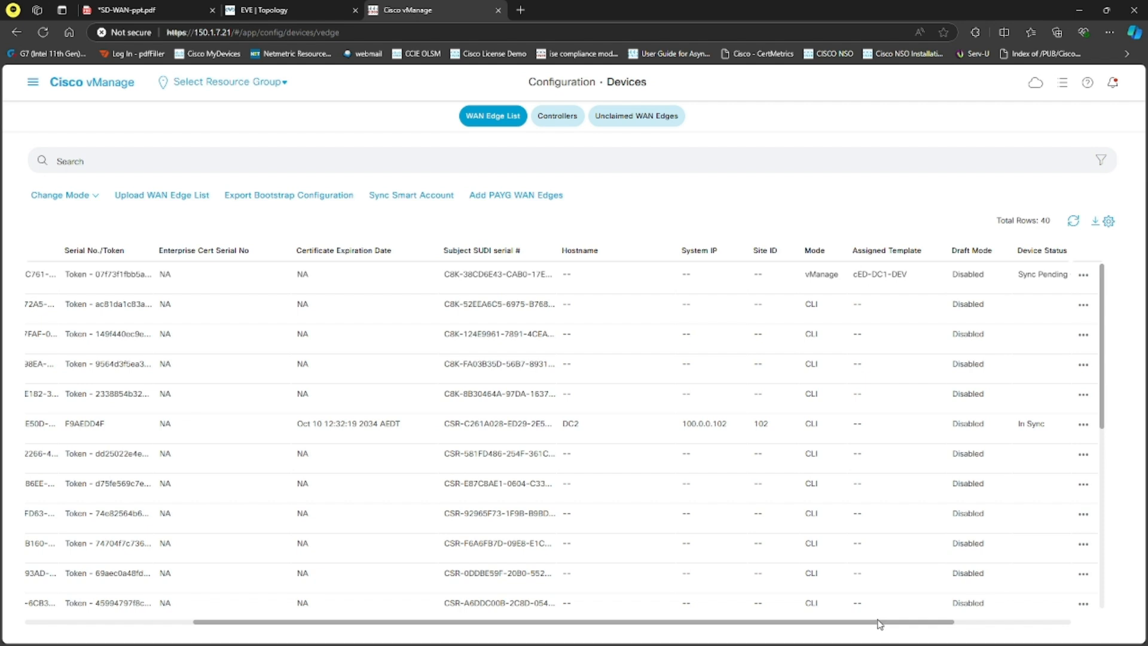
left_click_drag(943, 617, 1047, 622)
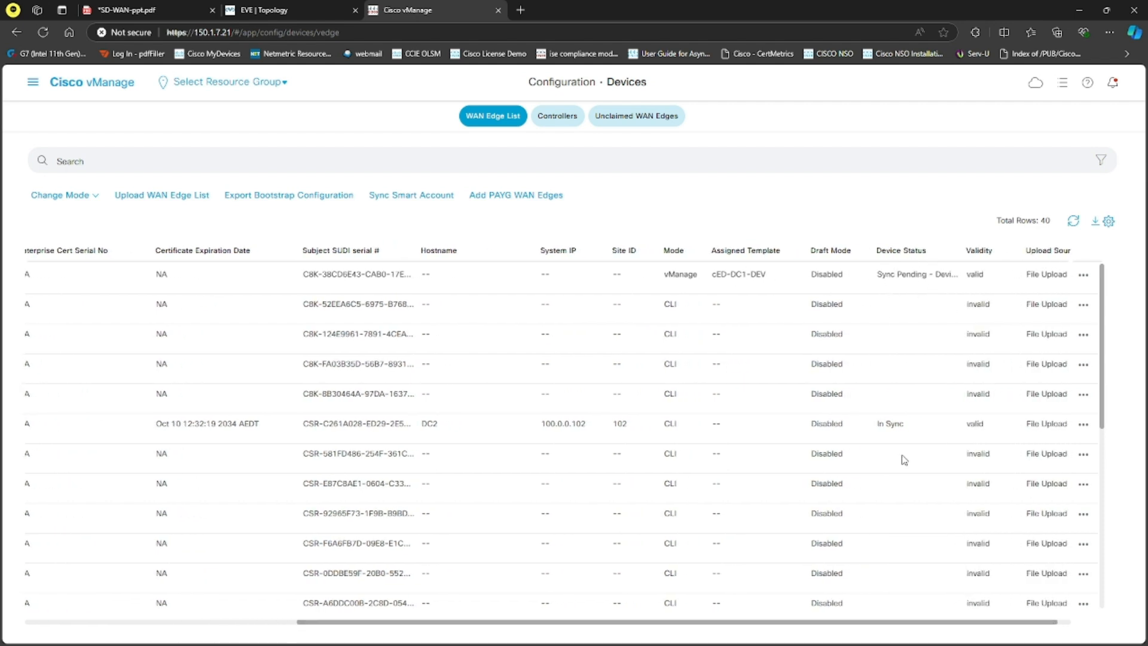
left_click_drag(957, 628, 584, 610)
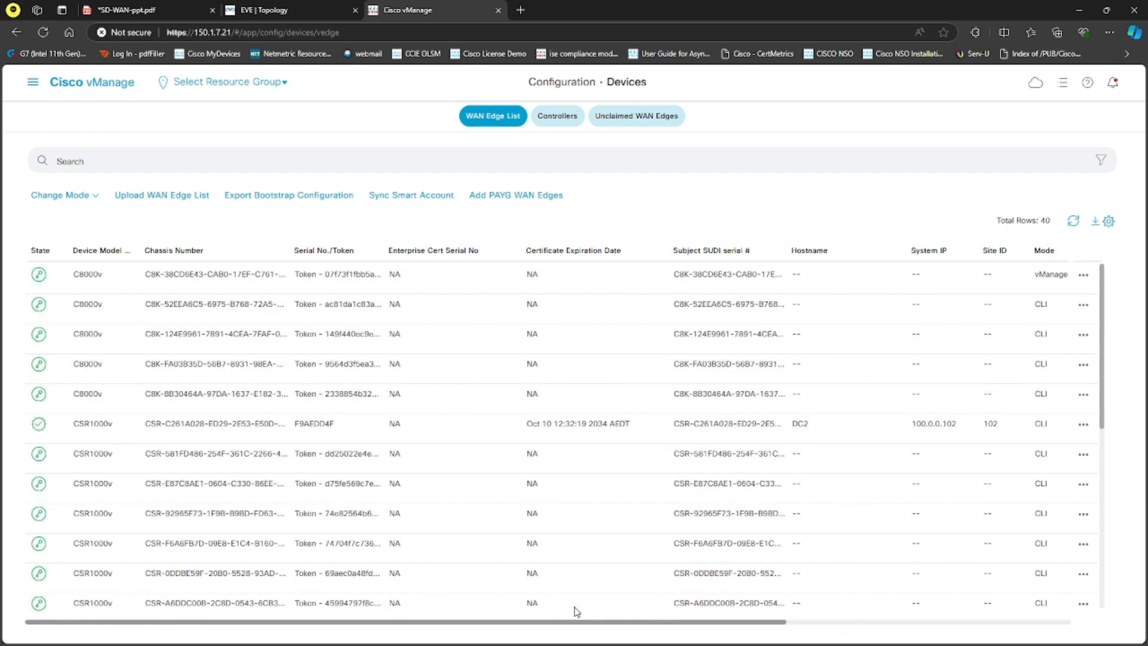
Step: Generate a Cloud-Init bootstrap configuration for the first C8000v without the default root certificate, and review its contents
left_click(1083, 276)
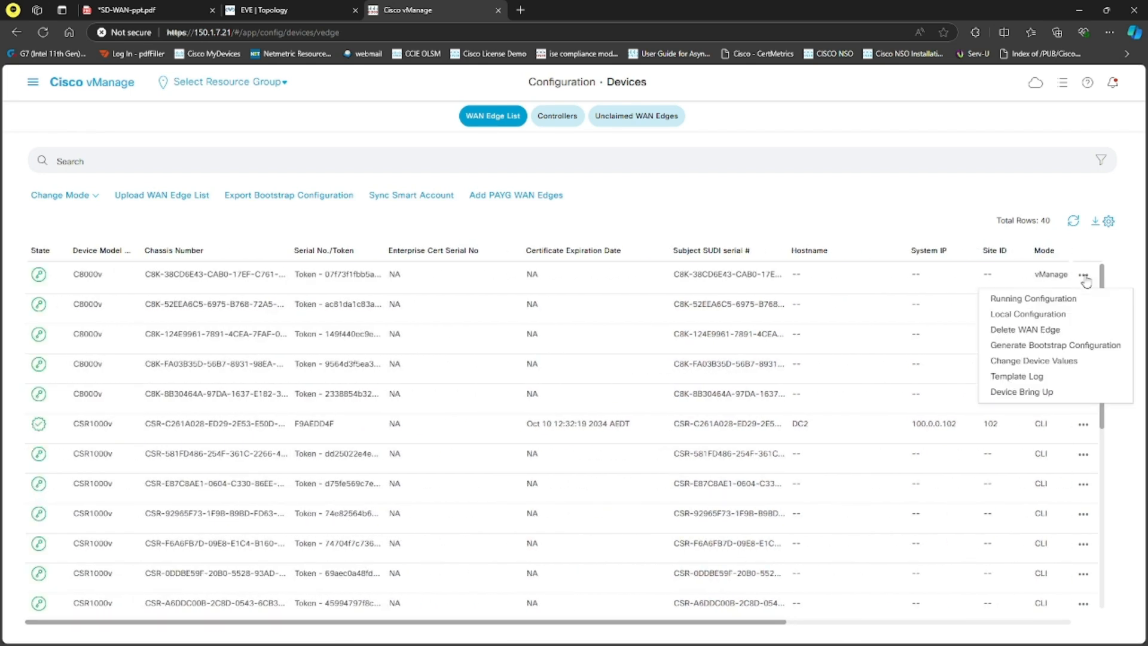
left_click(1070, 348)
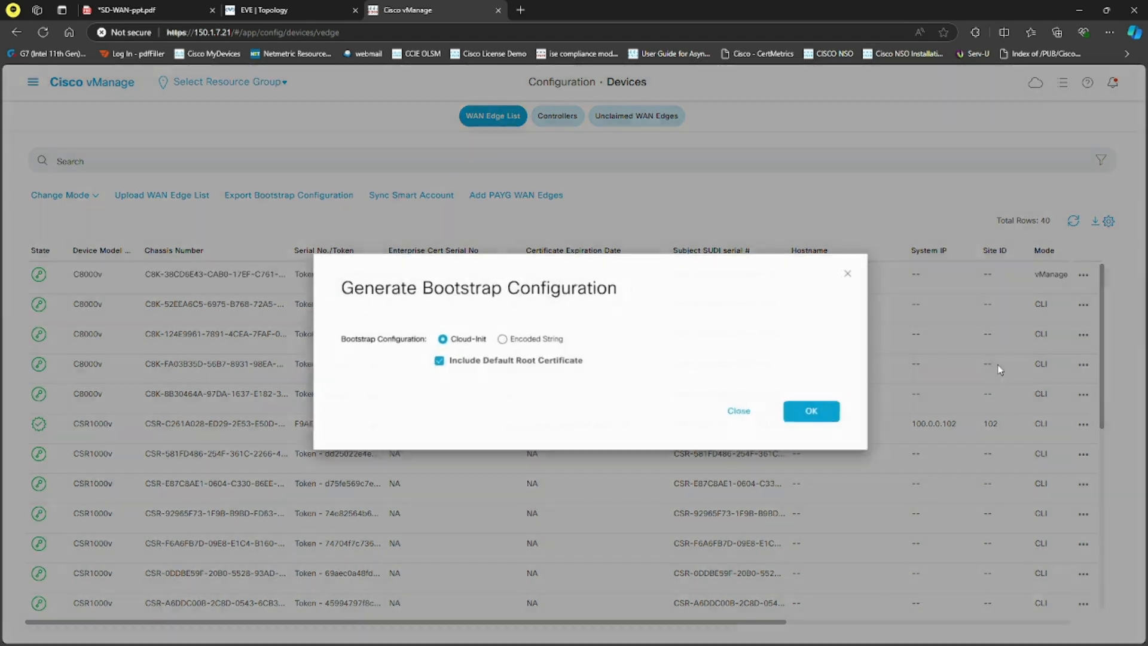
left_click(449, 365)
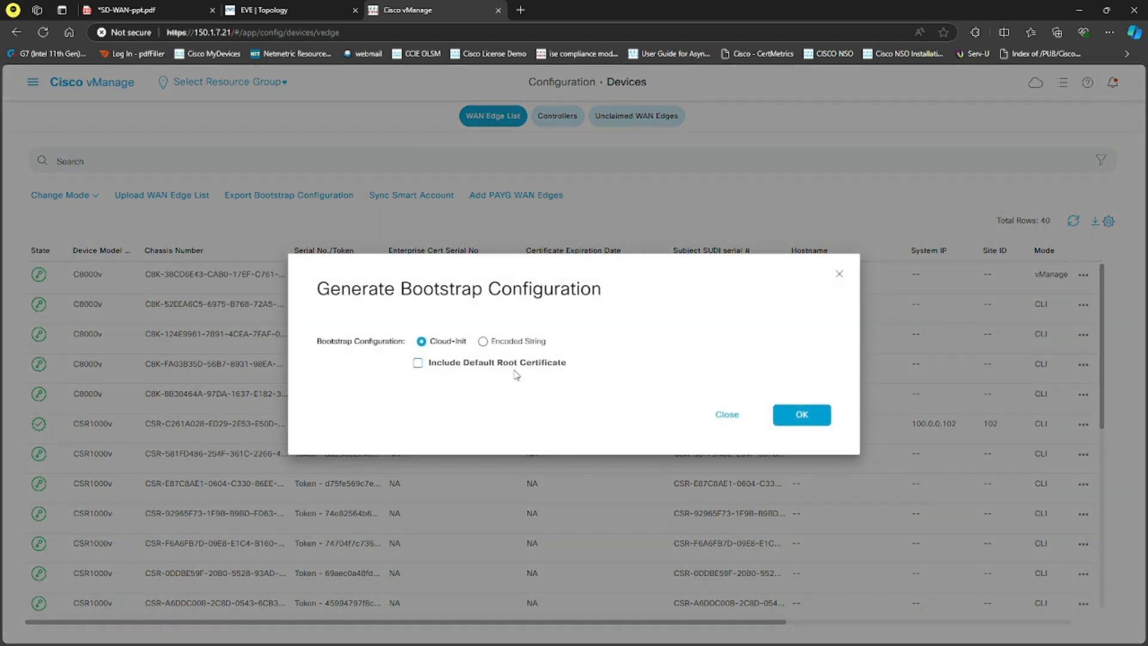
left_click(801, 421)
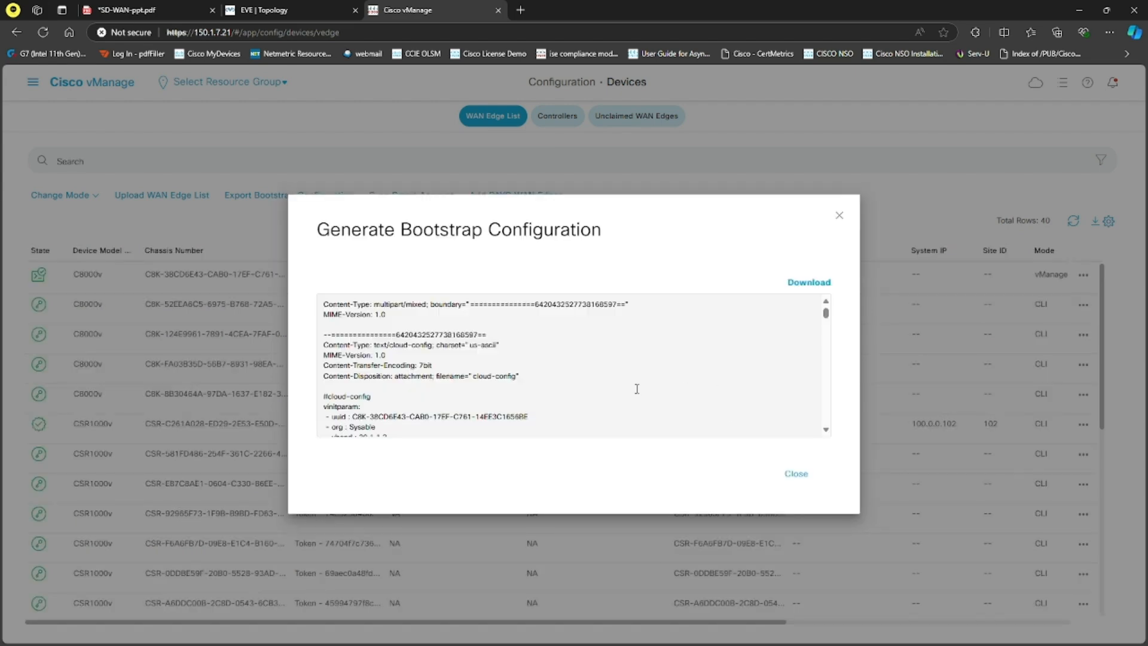
scroll(437, 366, "down", 15)
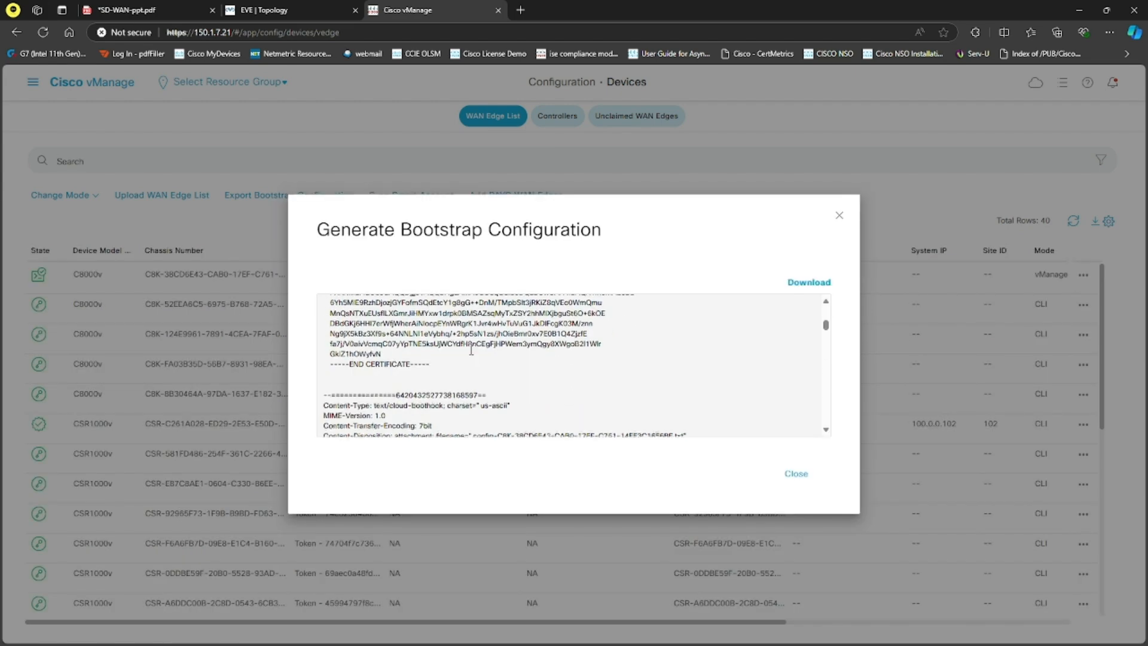
scroll(477, 347, "down", 15)
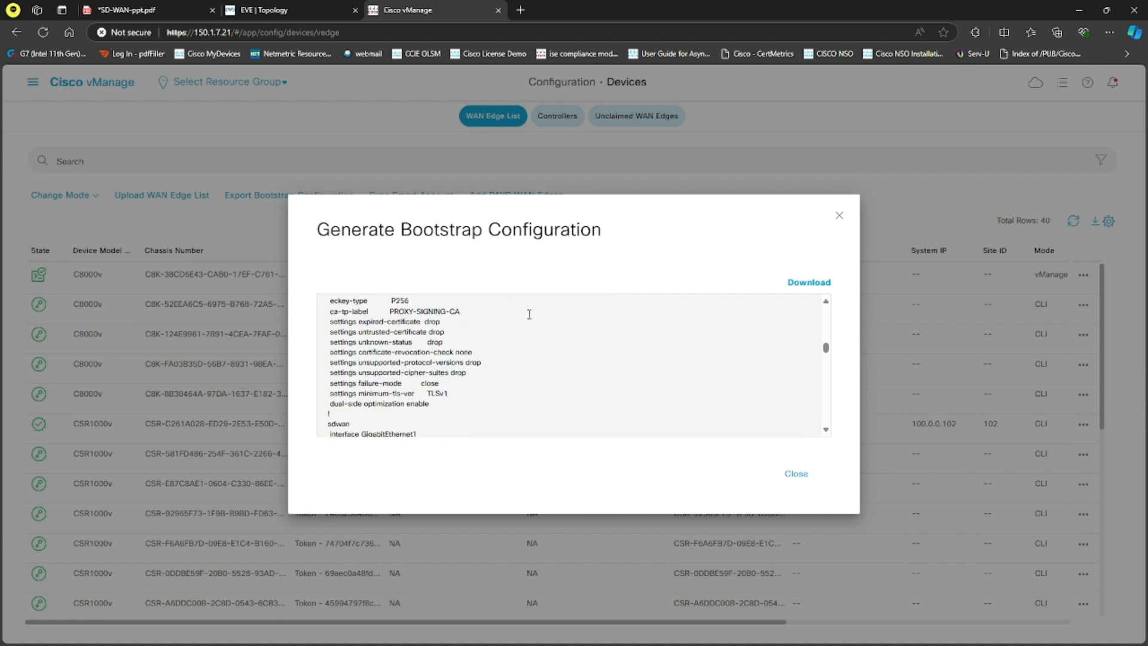
scroll(534, 308, "down", 3)
Step: Download the generated bootstrap configuration and keep the blocked .cfg file
left_click(809, 282)
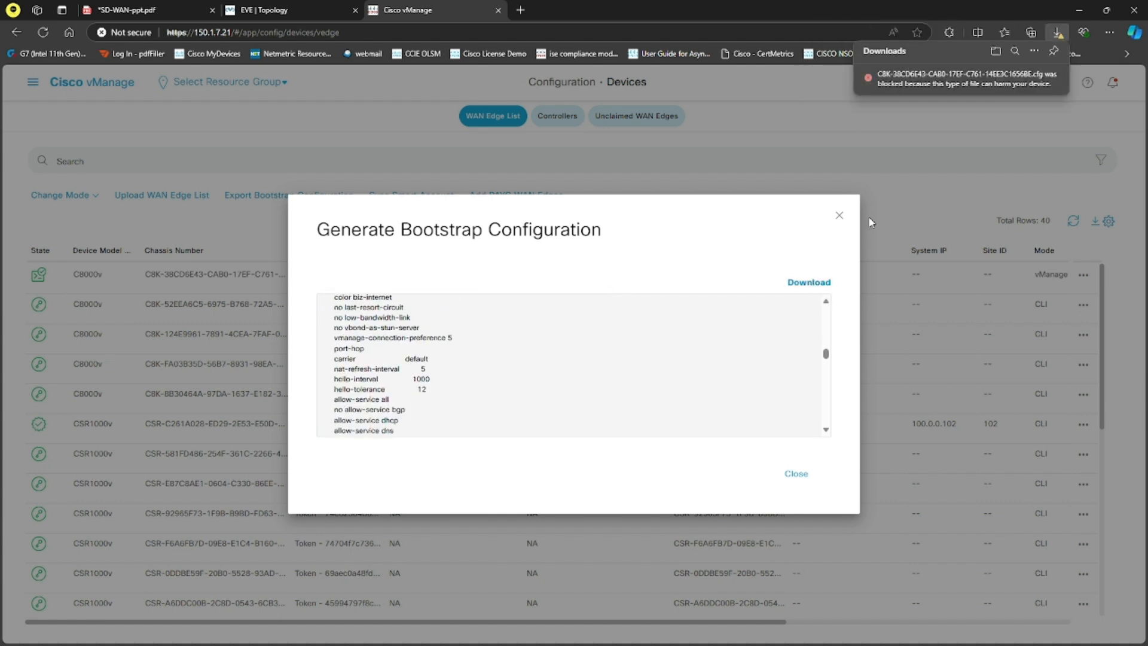
left_click(1045, 77)
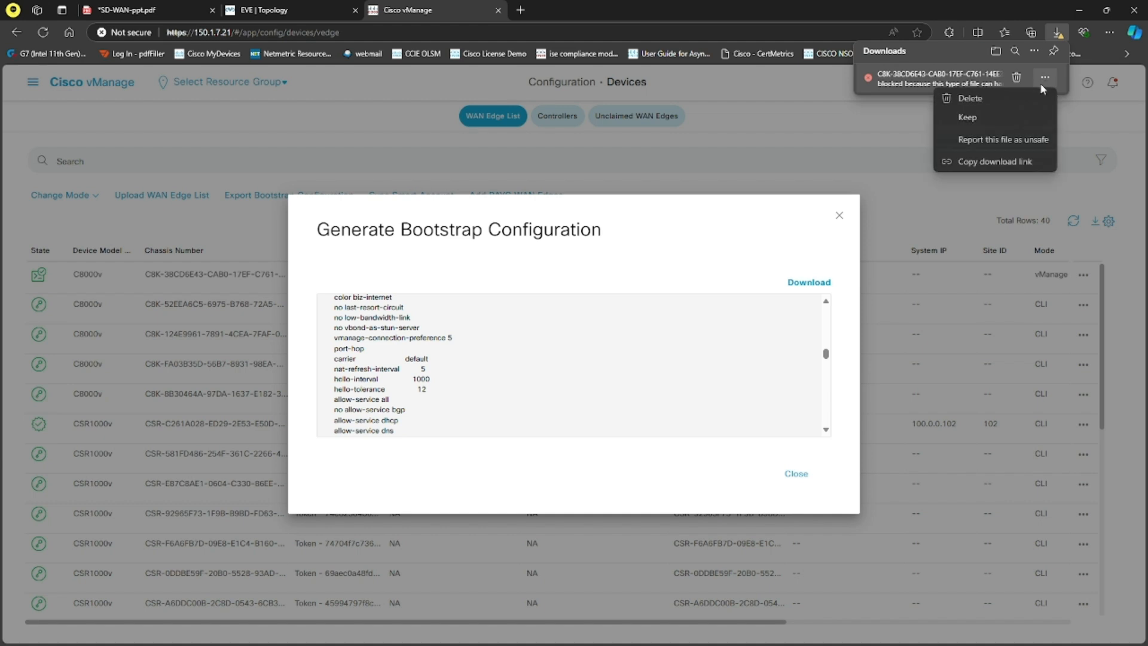
left_click(986, 114)
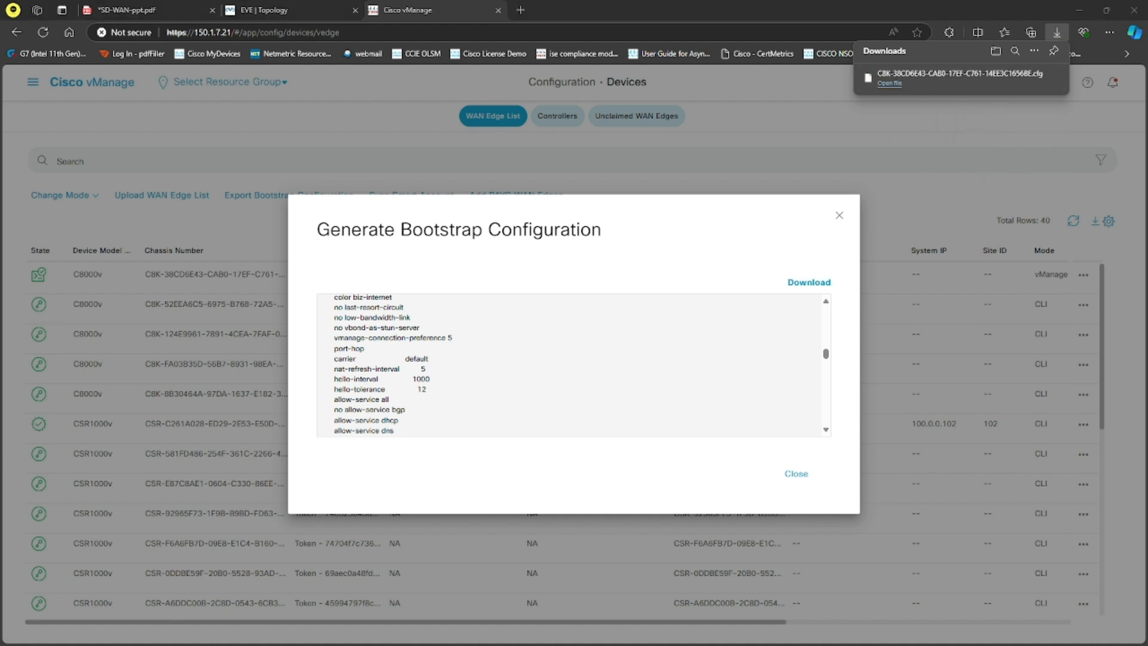
Step: Rename the bootstrap file in the Downloads folder to ciscosdwan_cloud_init.cfg
left_click_drag(0, 230, 480, 194)
left_click(371, 307)
right_click(371, 307)
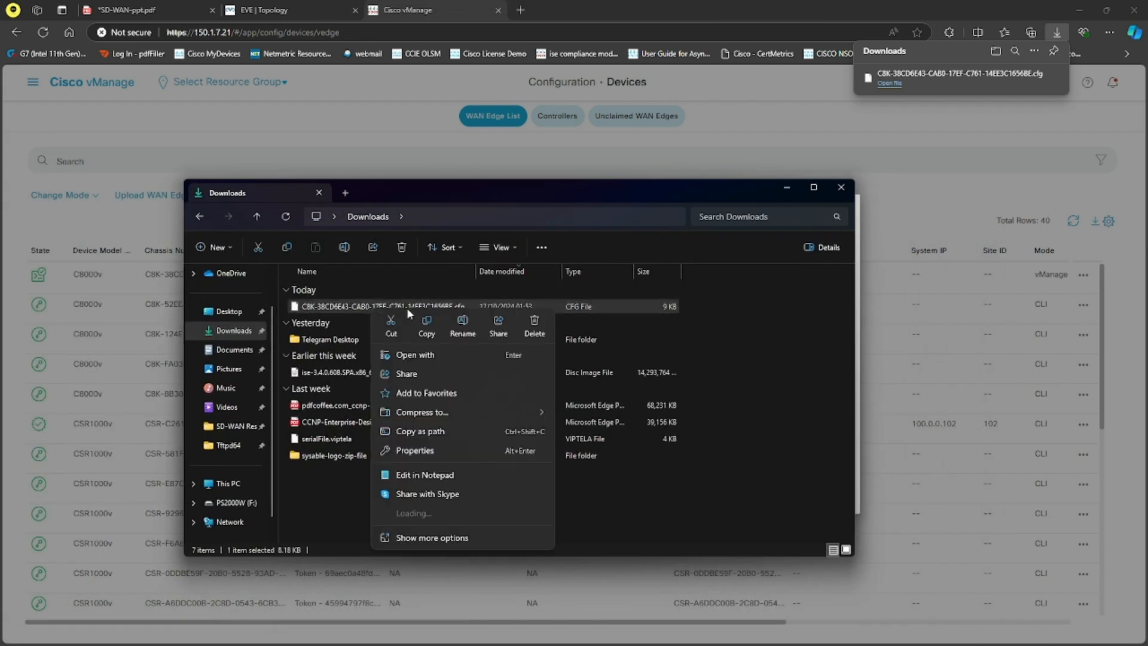
left_click(464, 327)
type("ciscosdwan")
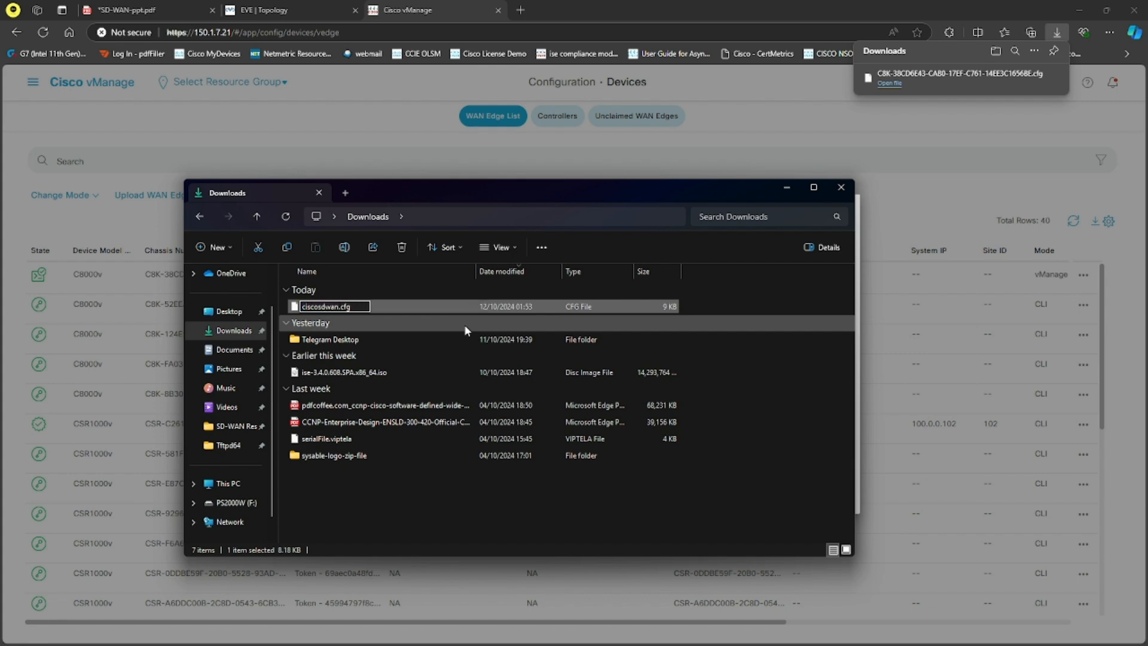
type("_cloud_init")
key("Return")
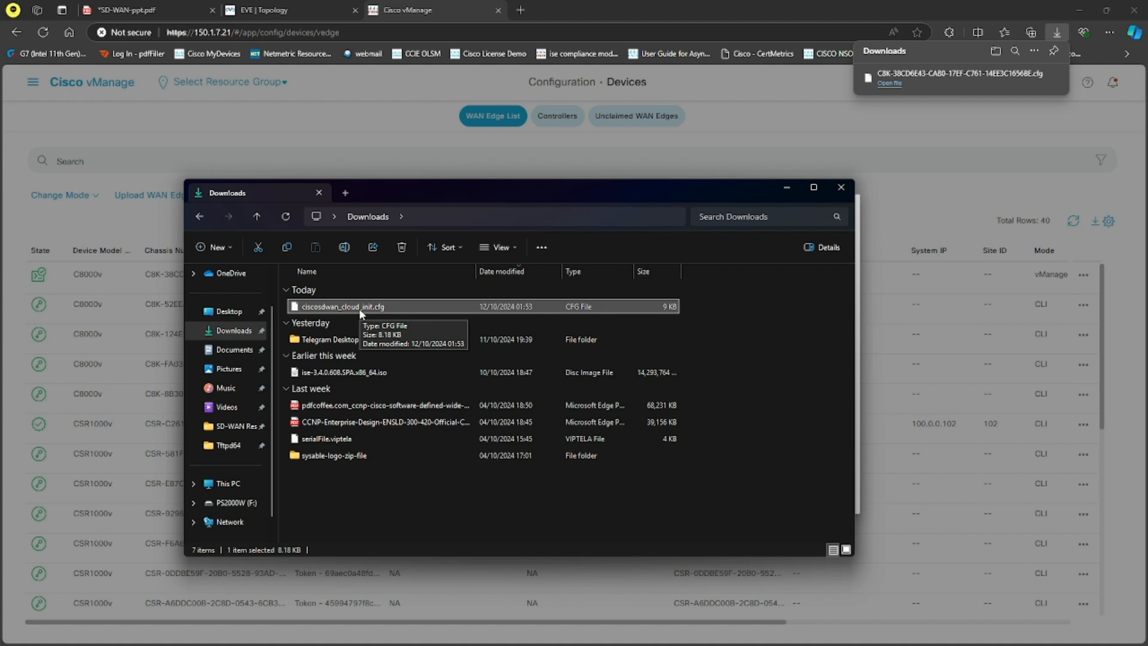
Step: Move ciscosdwan_cloud_init.cfg into the Tftpd64 folder, minimize the file window and close the bootstrap configuration dialog in vManage
right_click(371, 311)
left_click(392, 326)
left_click(232, 445)
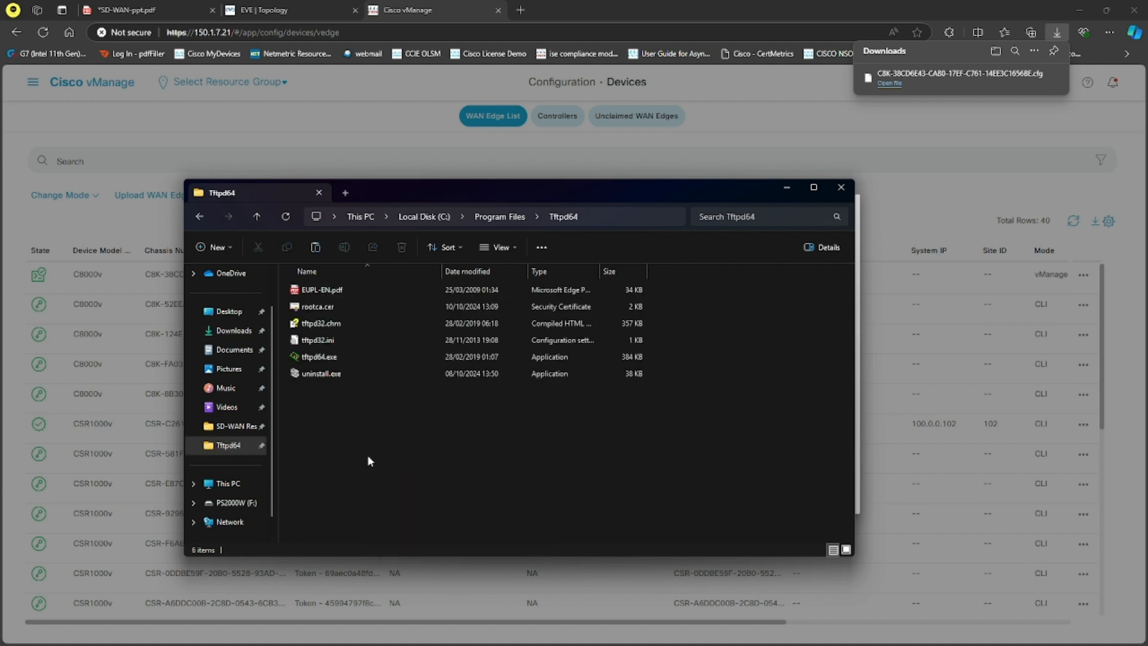
key("ctrl+v")
left_click(541, 248)
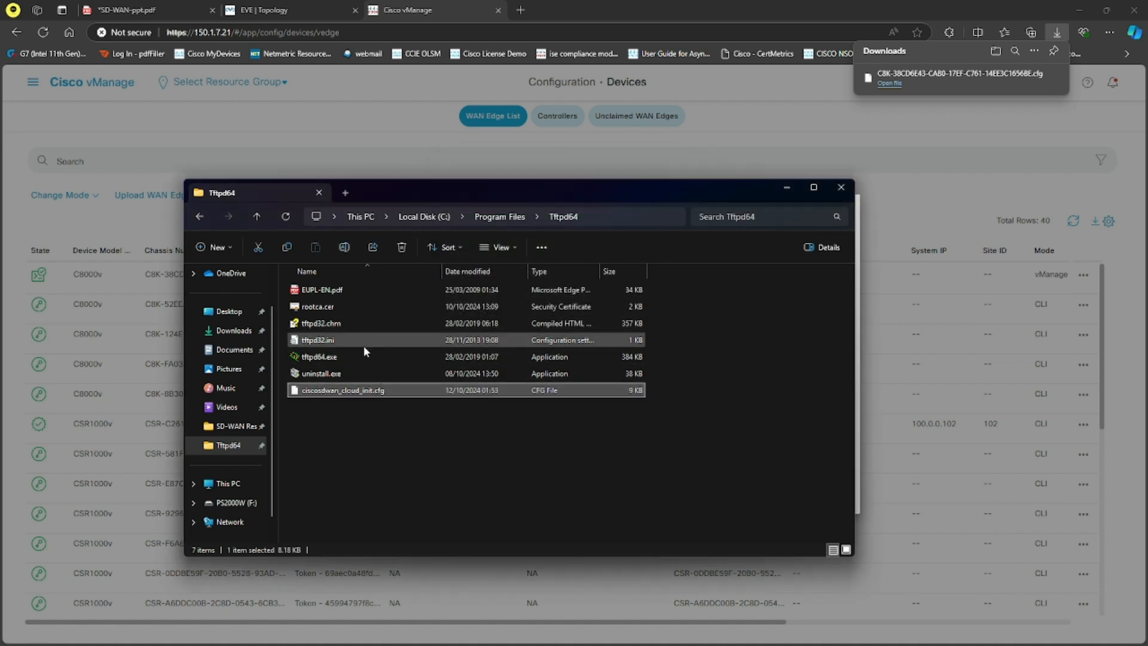
left_click(787, 188)
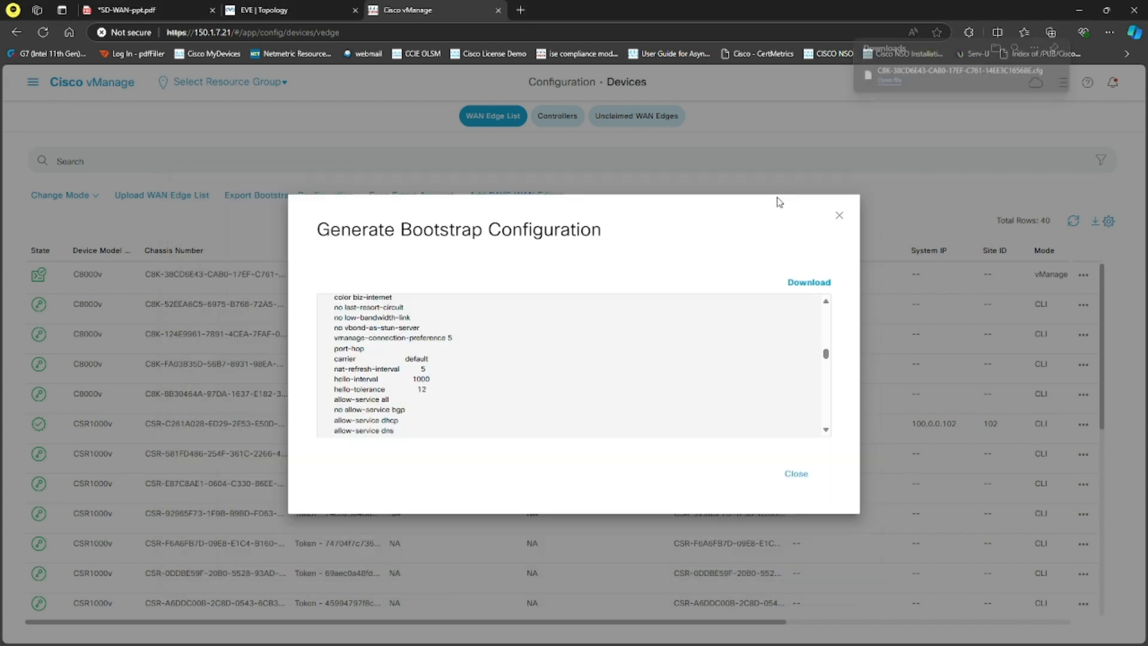
left_click(839, 216)
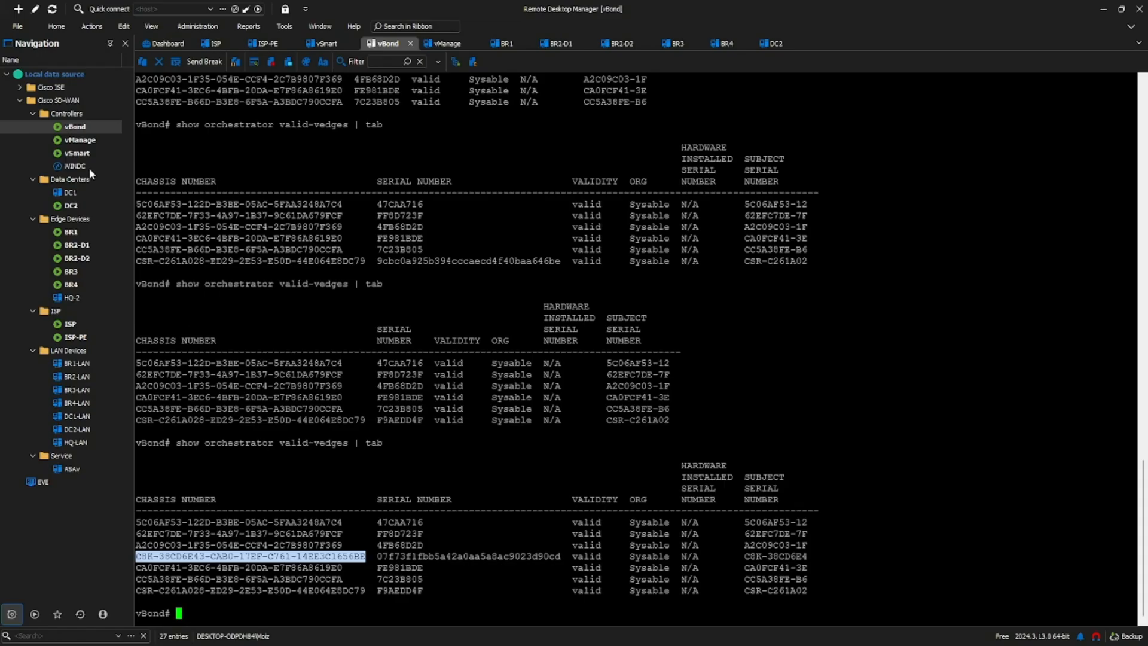
Step: Show the DC1 entry in Remote Desktop Manager, then look up DC1's Telnet port in its PuTTY event log from the EVE topology
left_click(77, 191)
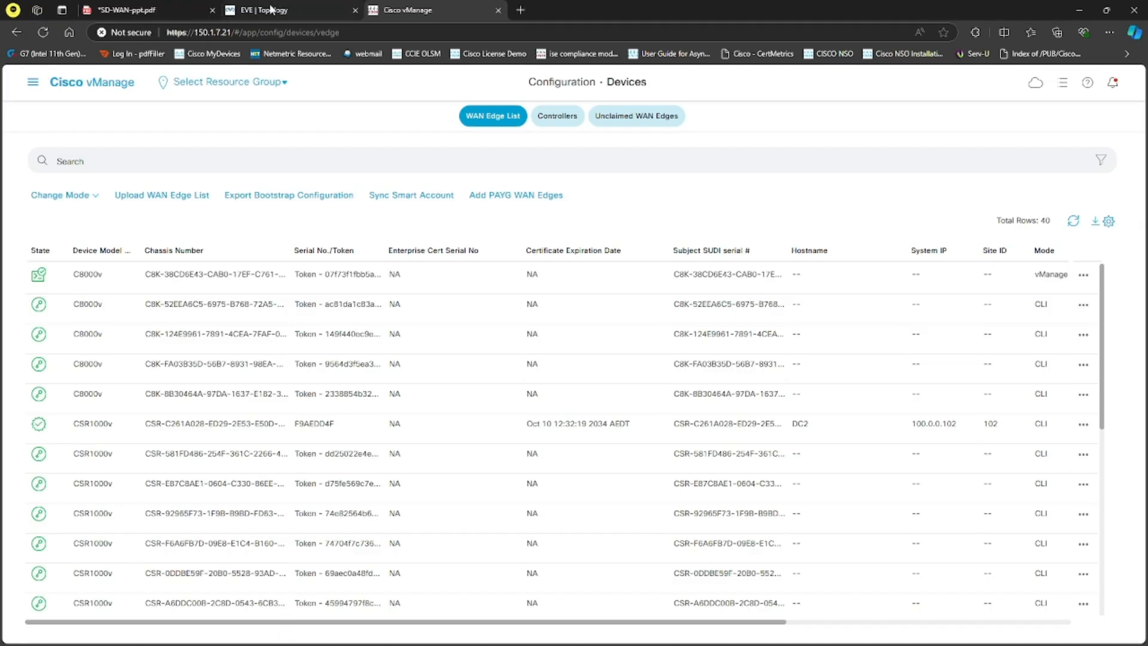
left_click(275, 10)
left_click(726, 164)
left_click(630, 110)
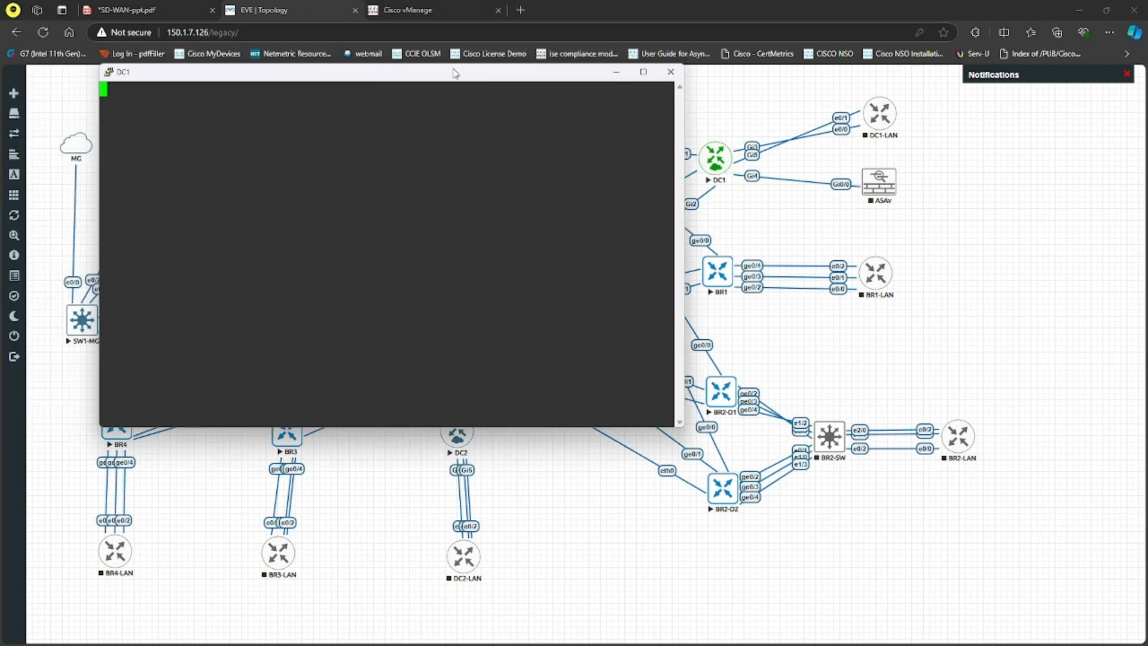
right_click(454, 72)
left_click(500, 186)
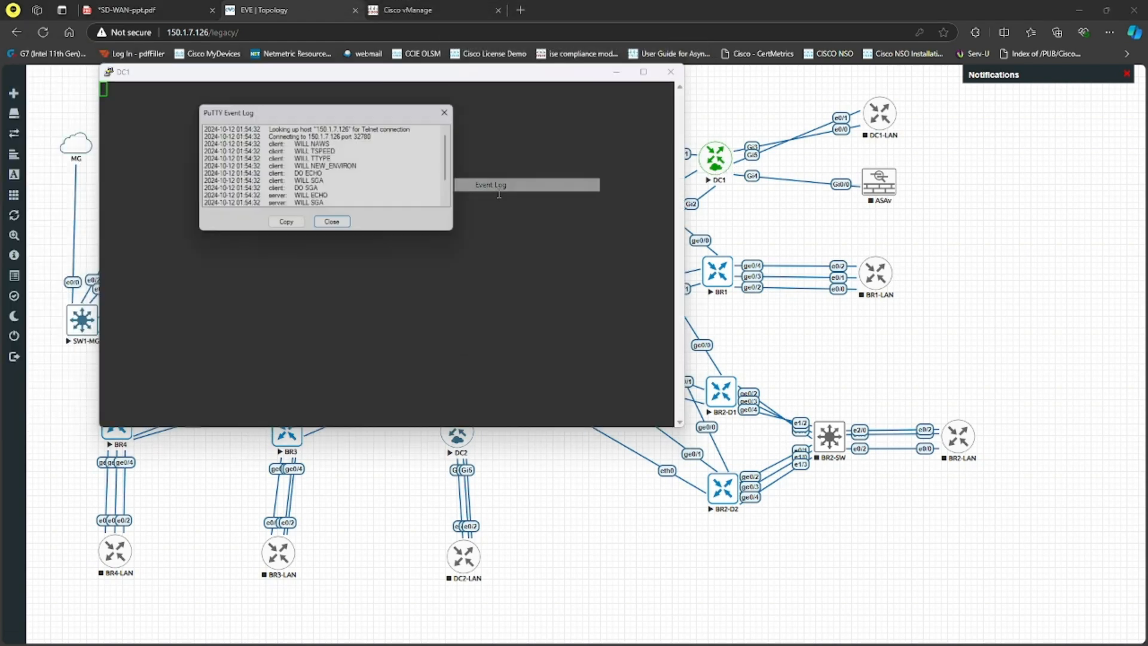
left_click(330, 220)
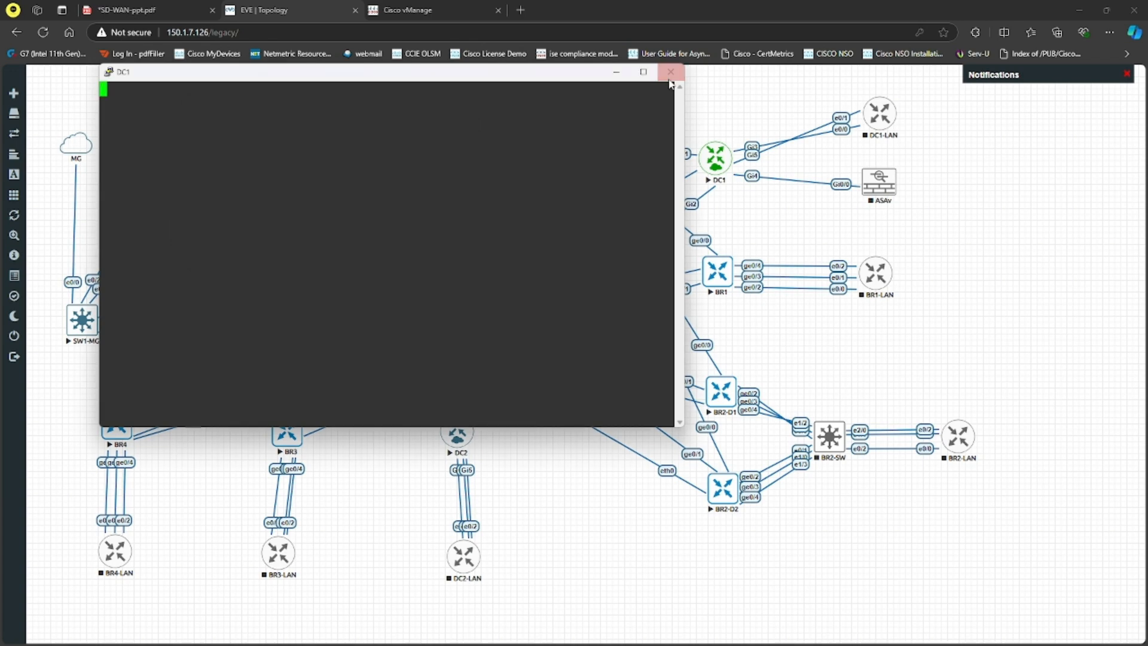
left_click(670, 73)
left_click(593, 372)
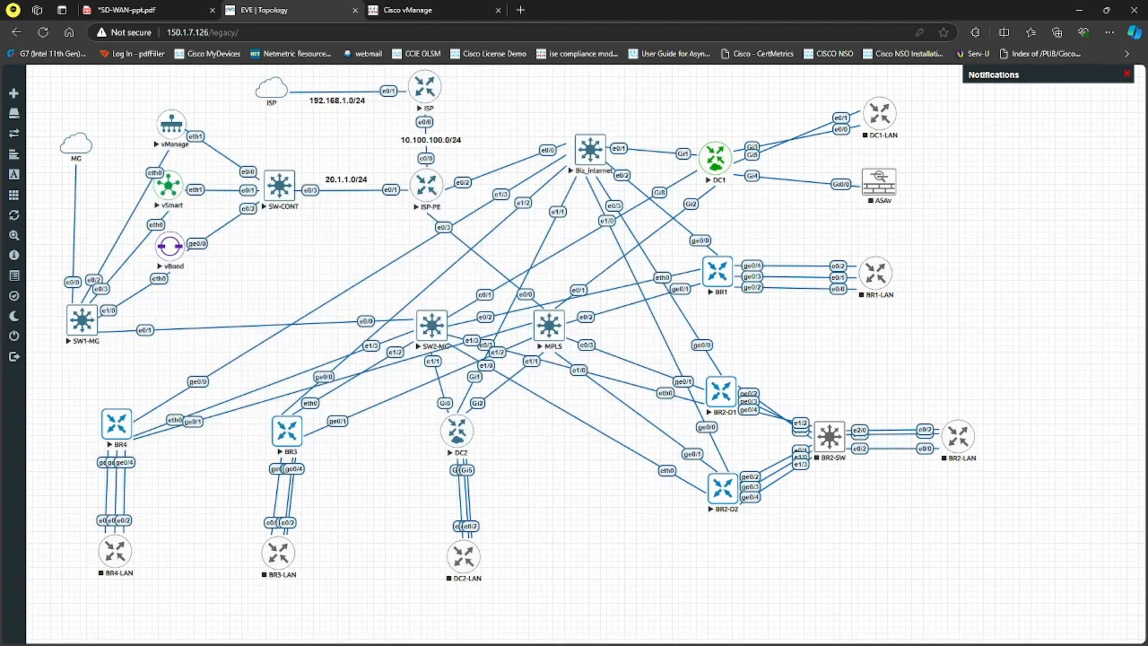
Step: Switch back to Remote Desktop Manager and set the DC1 Telnet entry's port to 32780
key("alt+Tab")
left_click(231, 199)
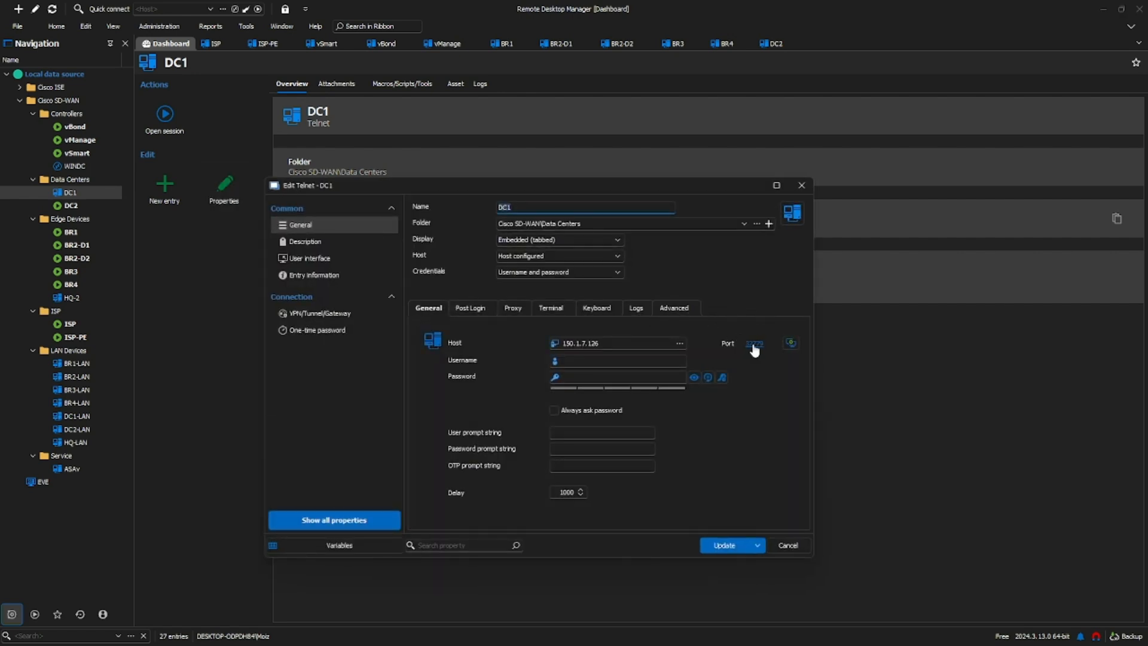
left_click(754, 344)
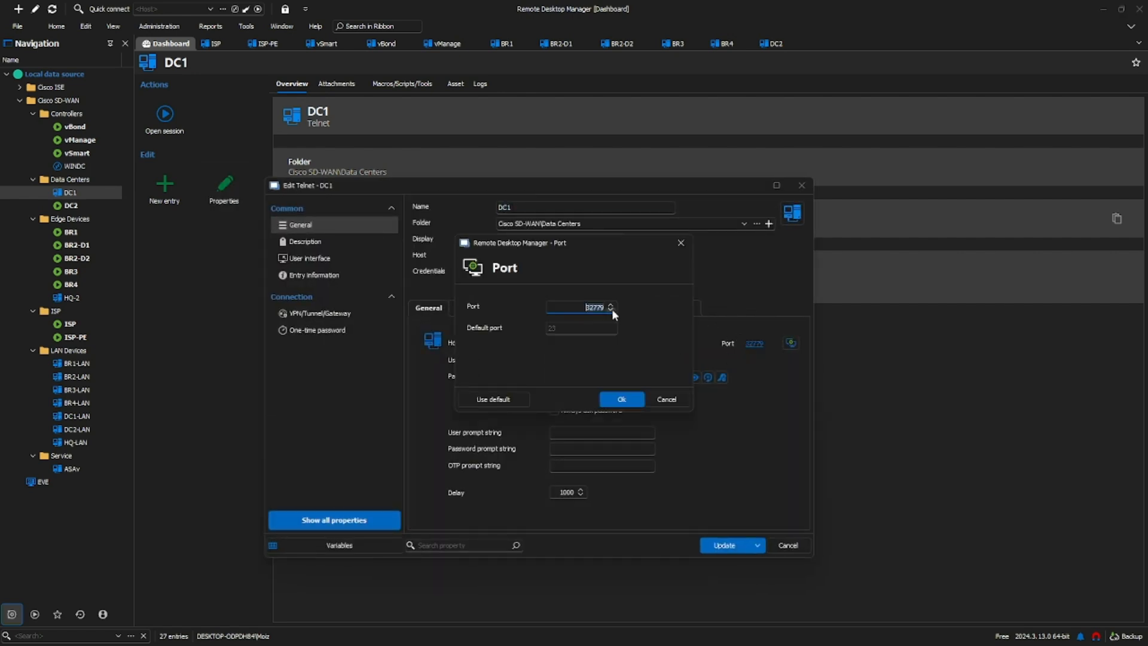
left_click(620, 399)
left_click(723, 544)
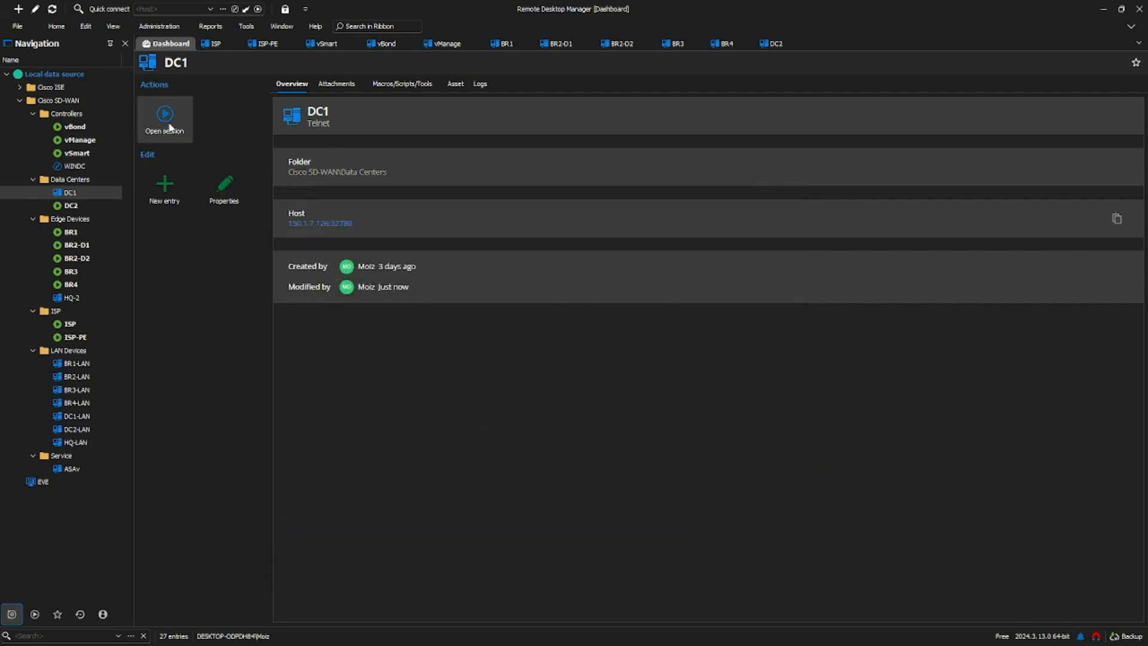
Step: Open the DC1 console session and enter privileged EXEC mode on the router
left_click(164, 116)
key("Return")
key("Return")
key("Return")
key("Return")
type("en")
key("Return")
key("Return")
key("Return")
key("Return")
Step: Run sh ip int br on DC1 and check the IP address assigned to GigabitEthernet8
type("sh ip int br")
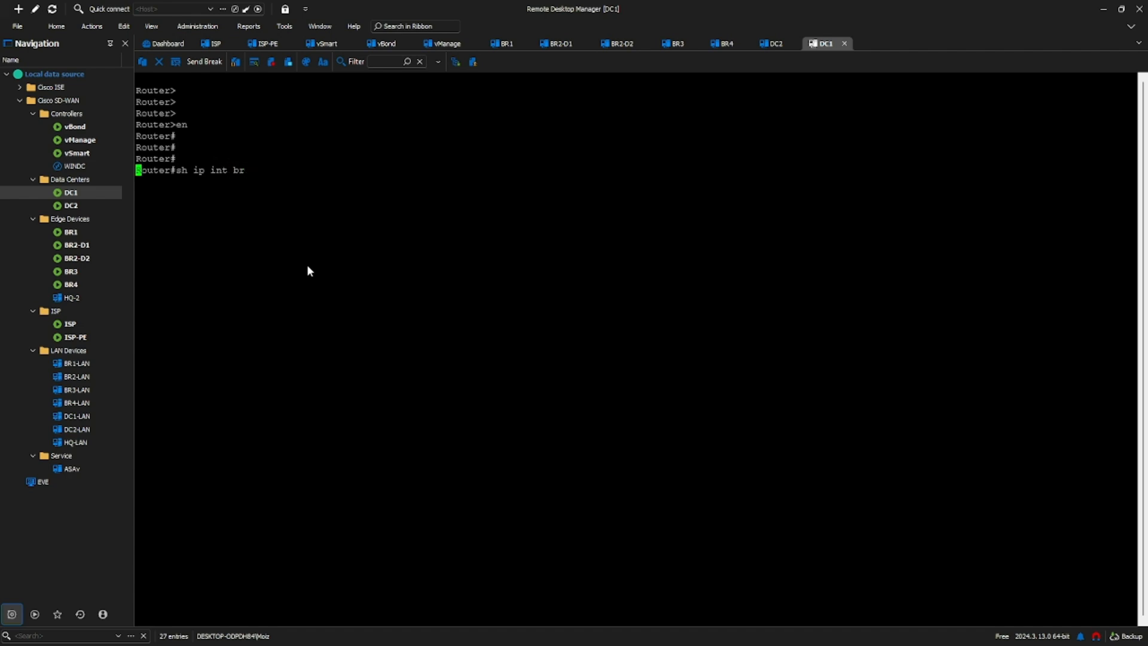
key("Return")
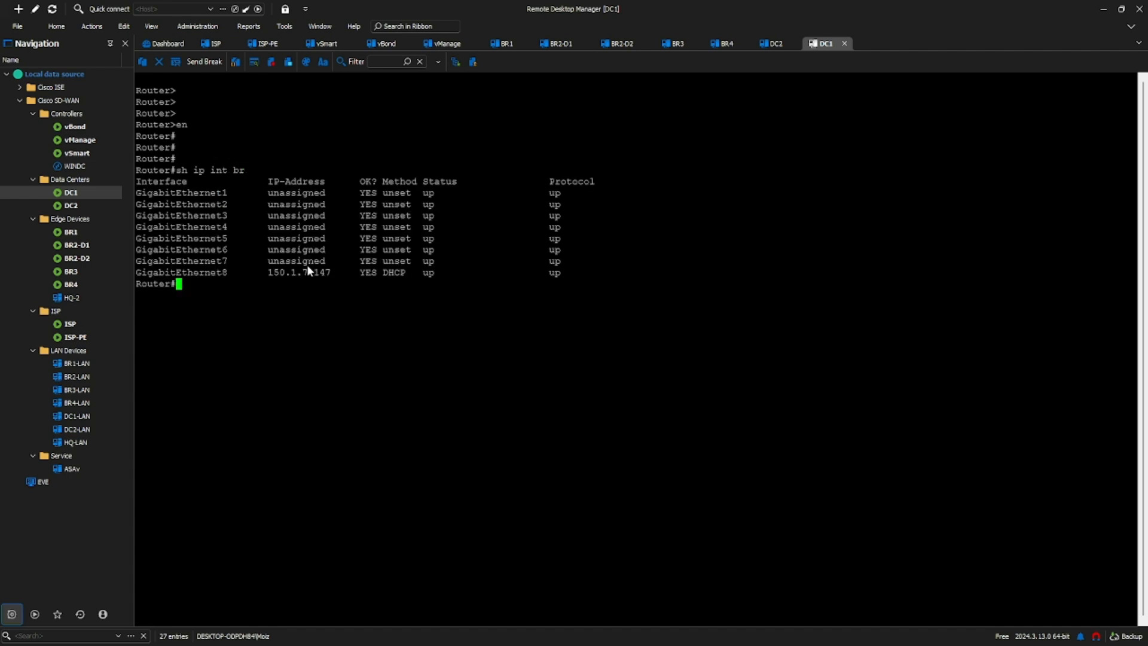
left_click_drag(263, 273, 338, 278)
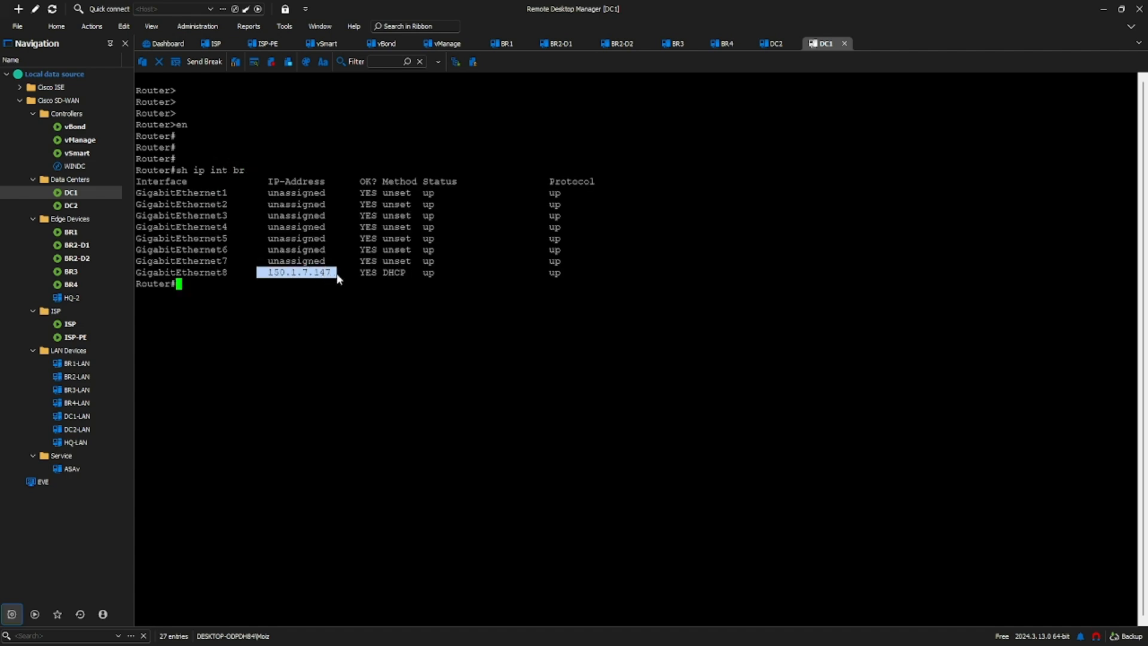
left_click(357, 318)
key("Return")
key("Return")
key("Return")
key("Return")
key("Return")
key("Return")
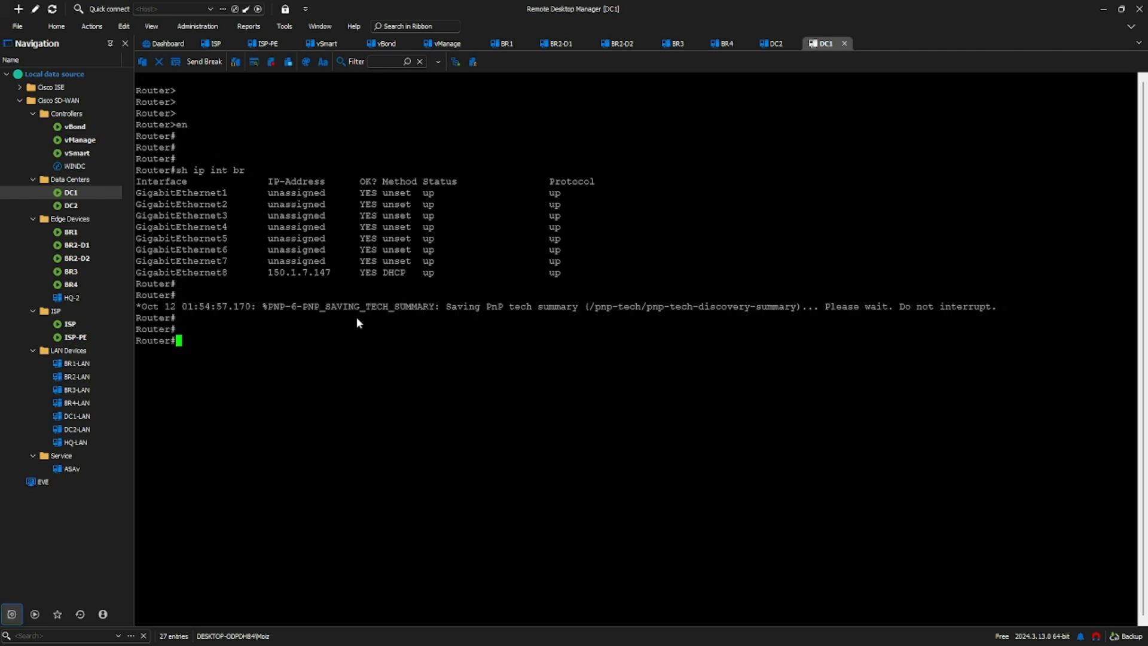
key("Return")
key("Return")
key("Return")
key("Return")
key("Return")
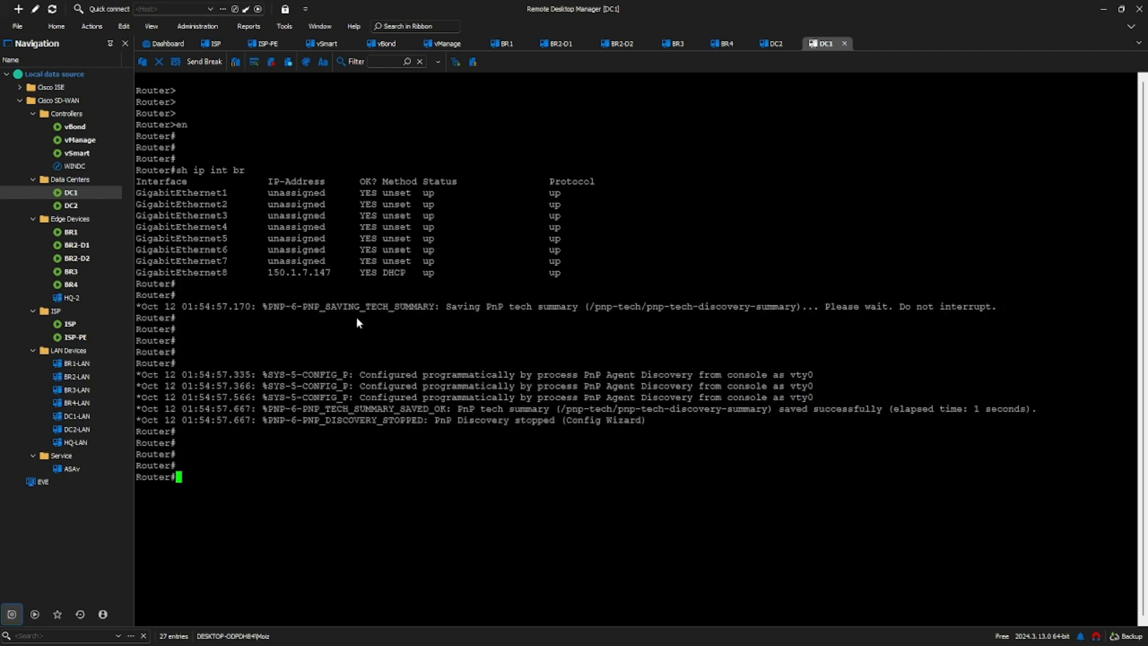
Step: Copy rootca.cer from the TFTP server at 150.1.7.1 to DC1's bootflash, keeping the same destination filename
type("copy")
key("Tab")
type("tf")
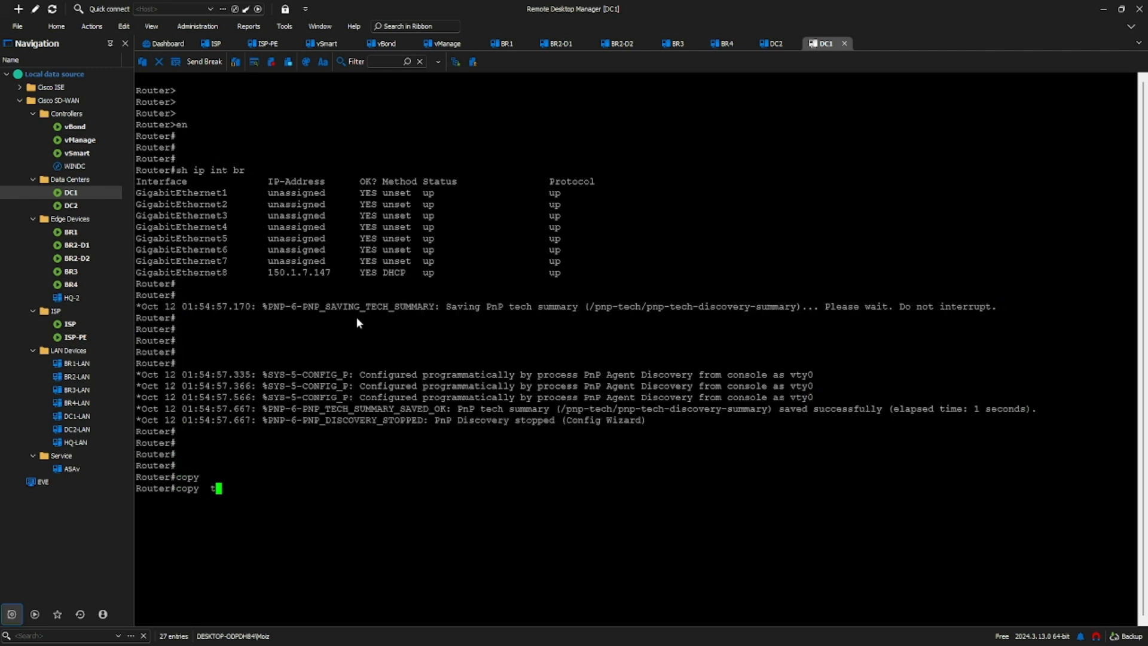
key("Tab")
type("boo")
key("Tab")
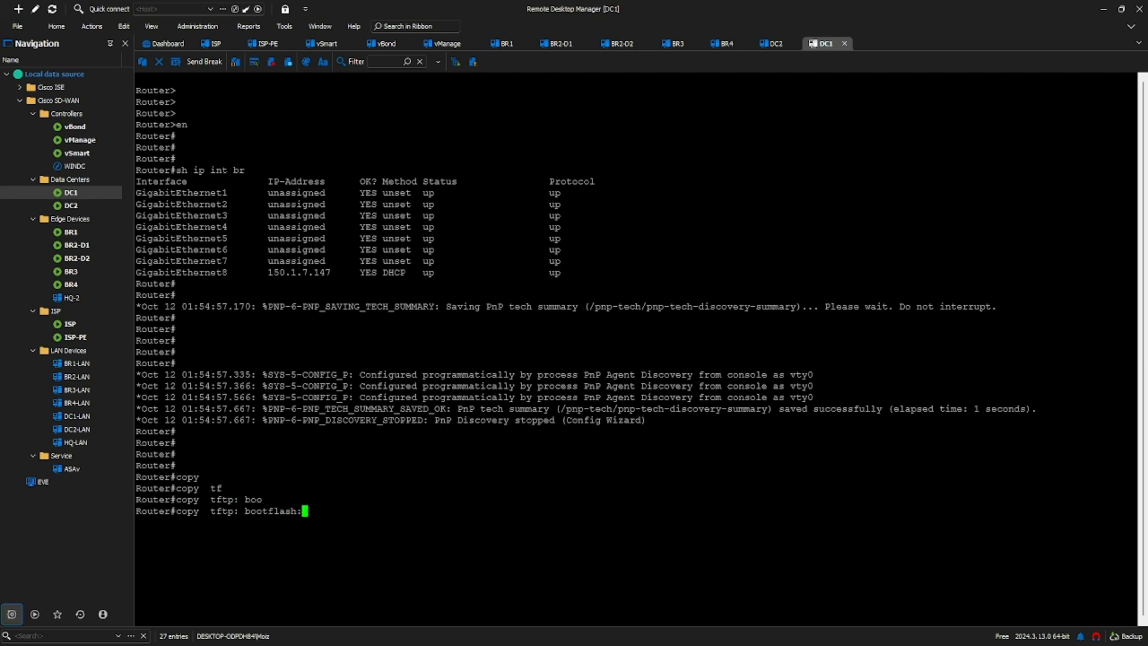
key("alt+Tab")
left_click(413, 495)
key("Return")
type("150.1.7.1")
key("Return")
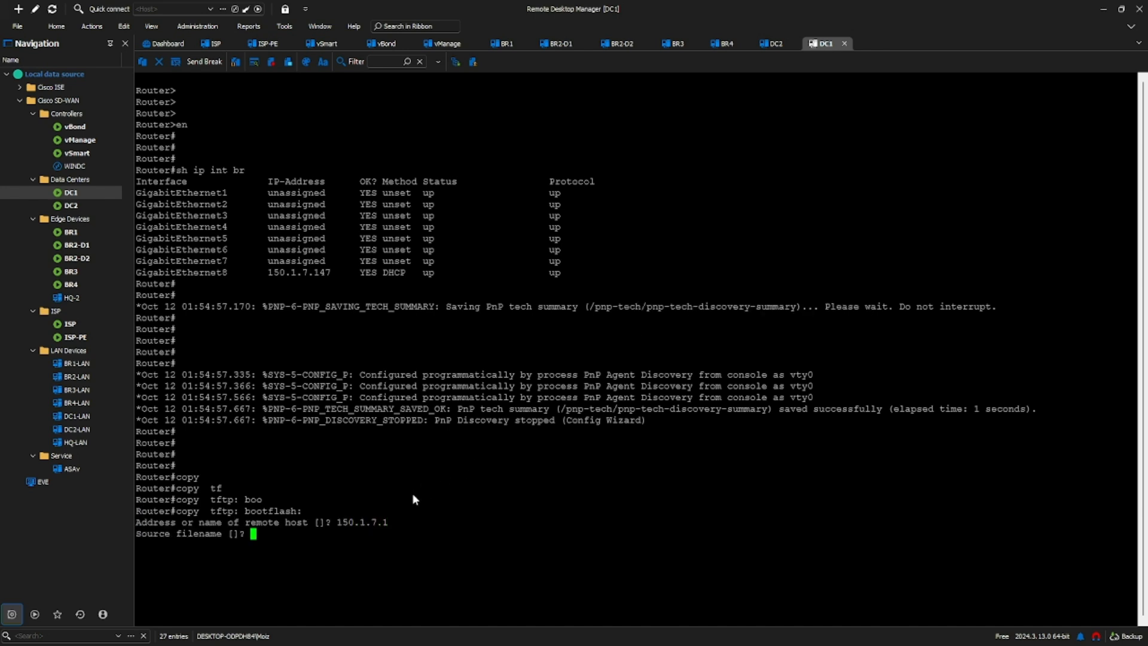
type("rootca.cer")
key("Return")
key("Return")
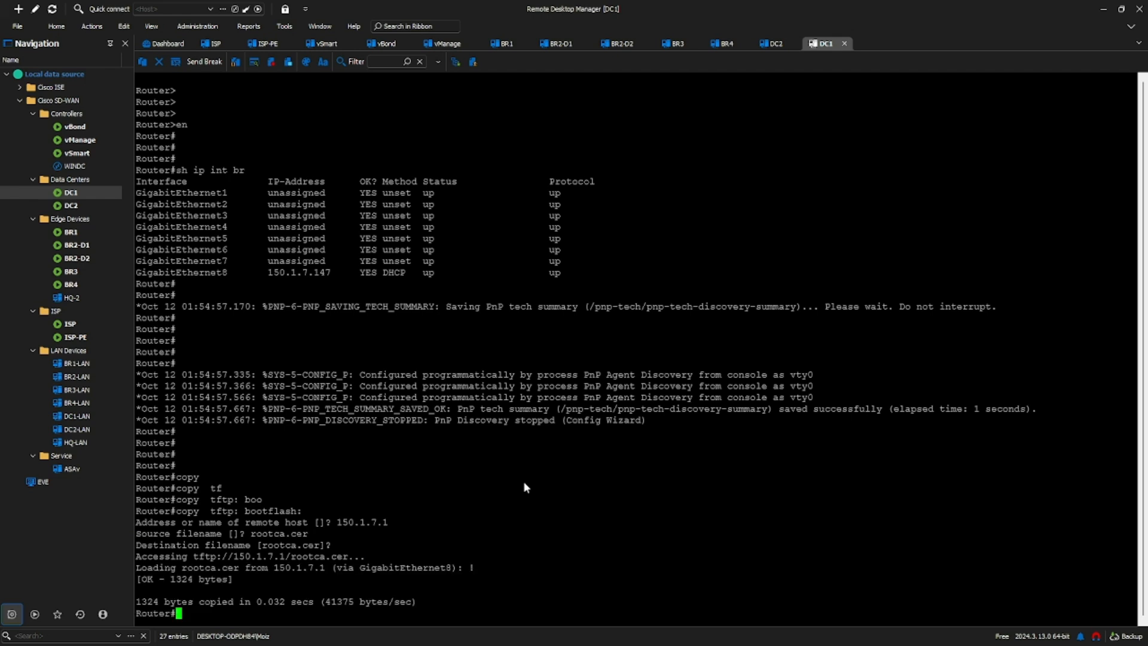
Step: Copy ciscosdwan_cloud_init.cfg from the TFTP server at 150.1.7.1 to DC1's bootflash, keeping the same destination filename
type("copy tf")
key("Tab")
type("boo")
key("Tab")
key("Return")
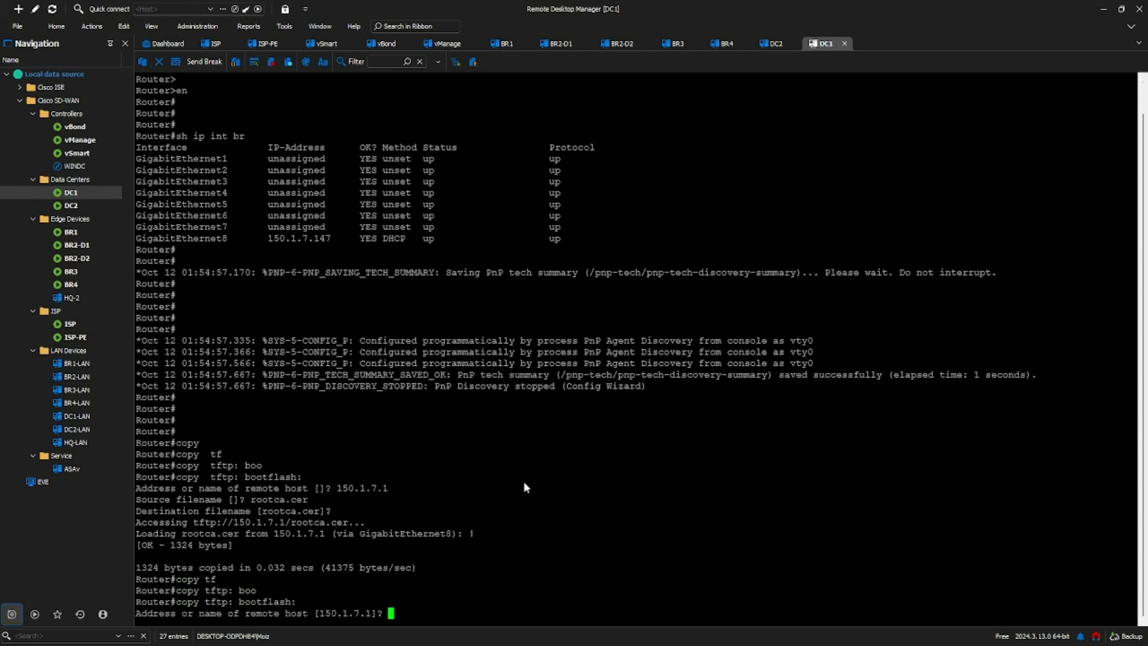
key("Return")
type("c")
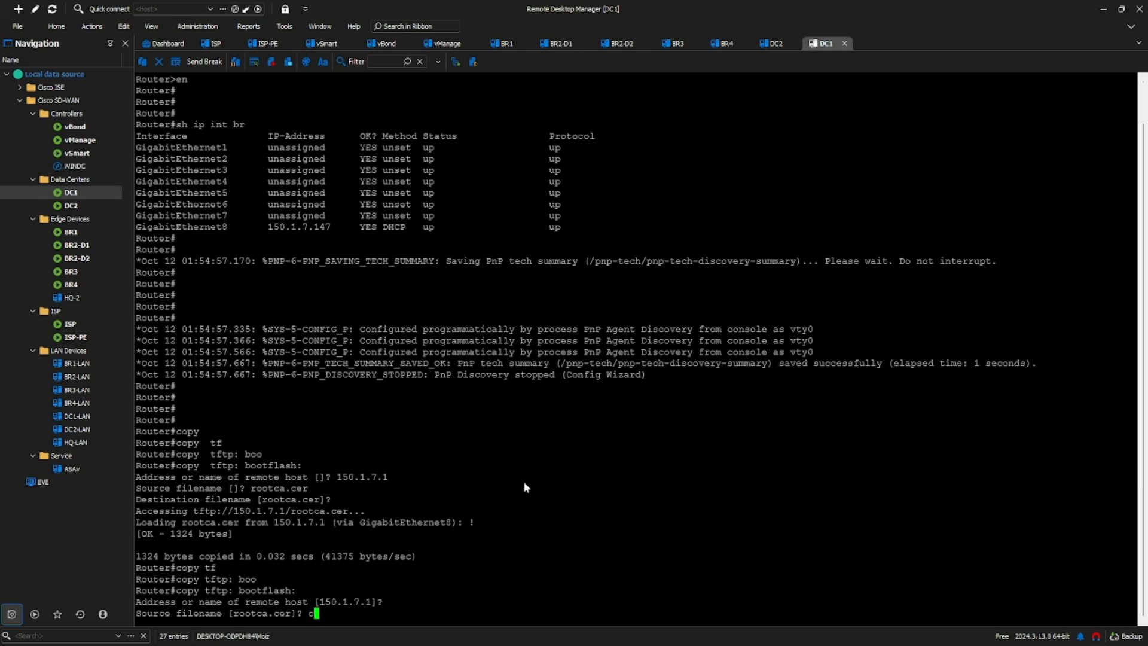
type("iscosdwan_cloud_int")
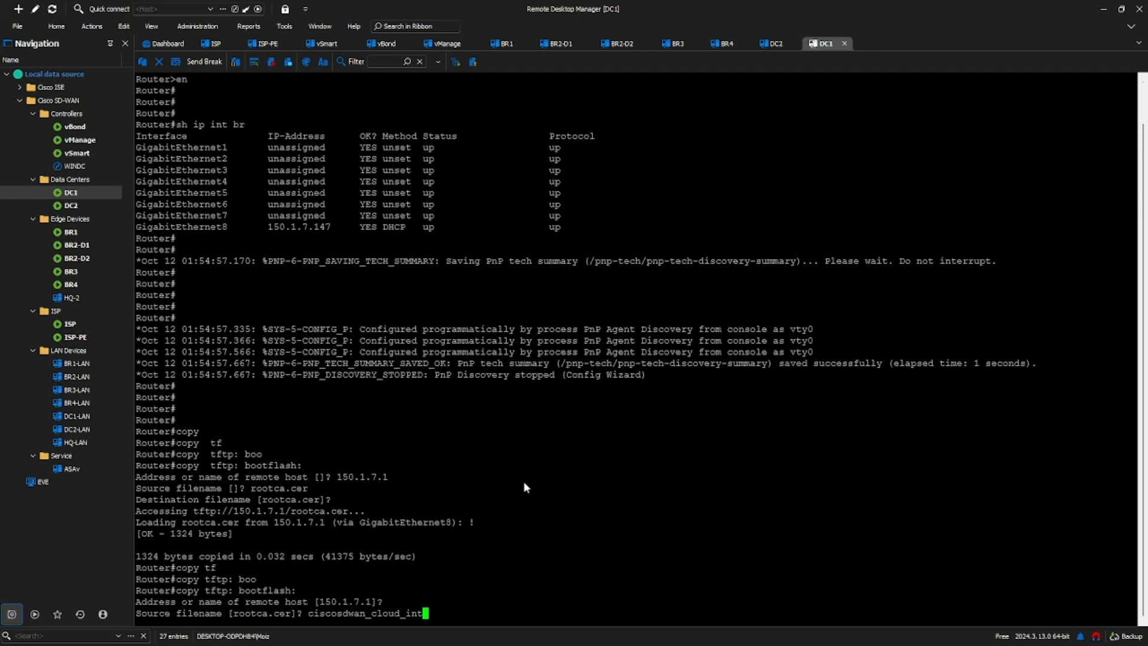
key("BackSpace")
type("it.cfg")
key("Return")
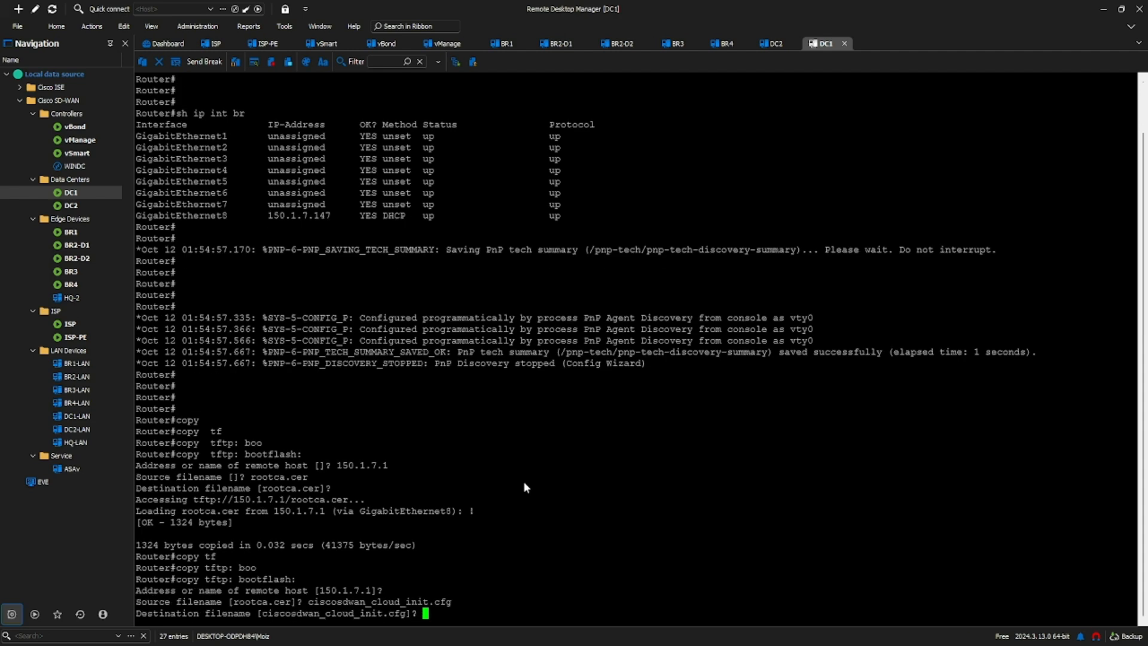
key("Return")
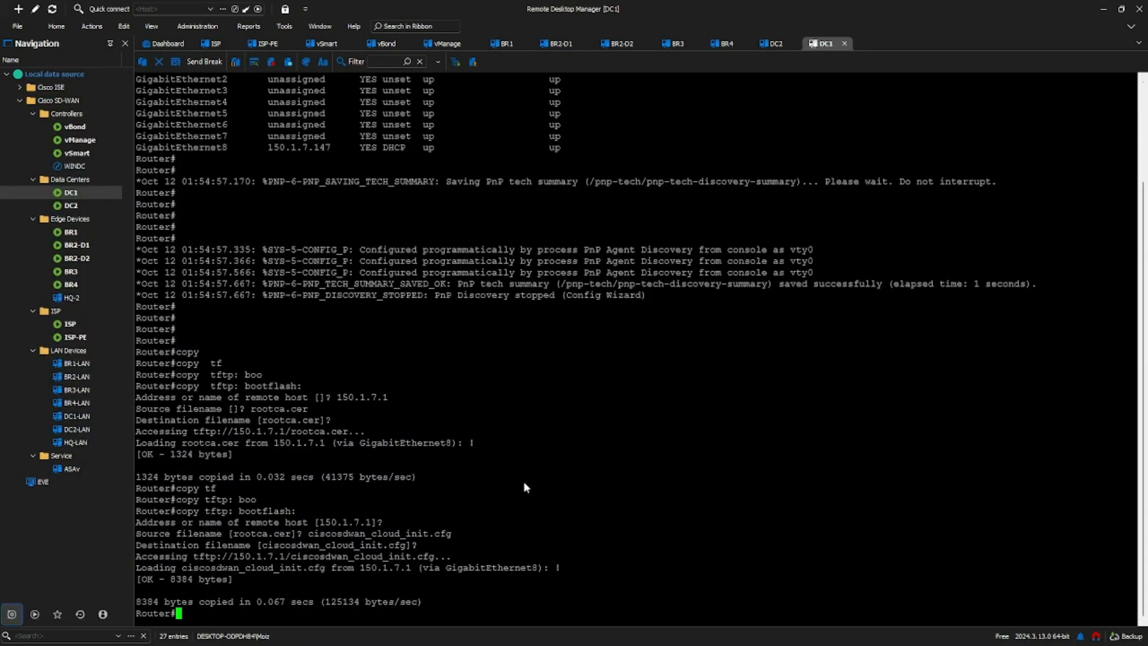
Step: Run sh bootflash: on DC1, page through the full listing and mark the ciscosdwan_cloud_init.cfg entry
type("boo")
key("Tab")
type("f")
key("Tab")
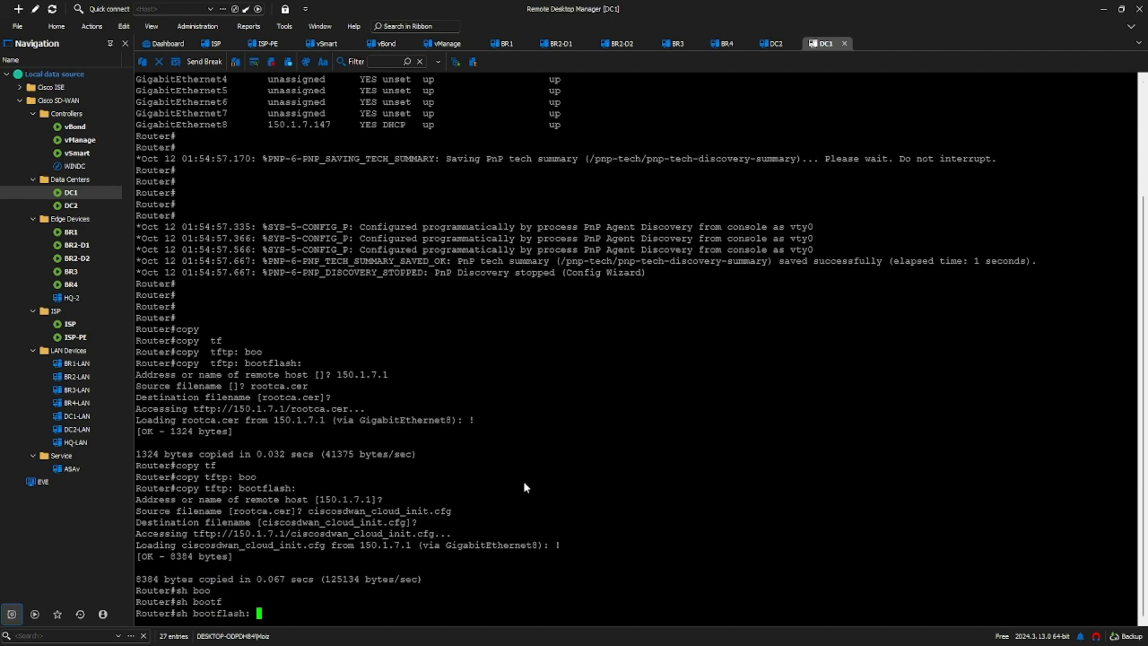
key("Return")
key("space")
key("space")
key("space")
key("space")
key("space")
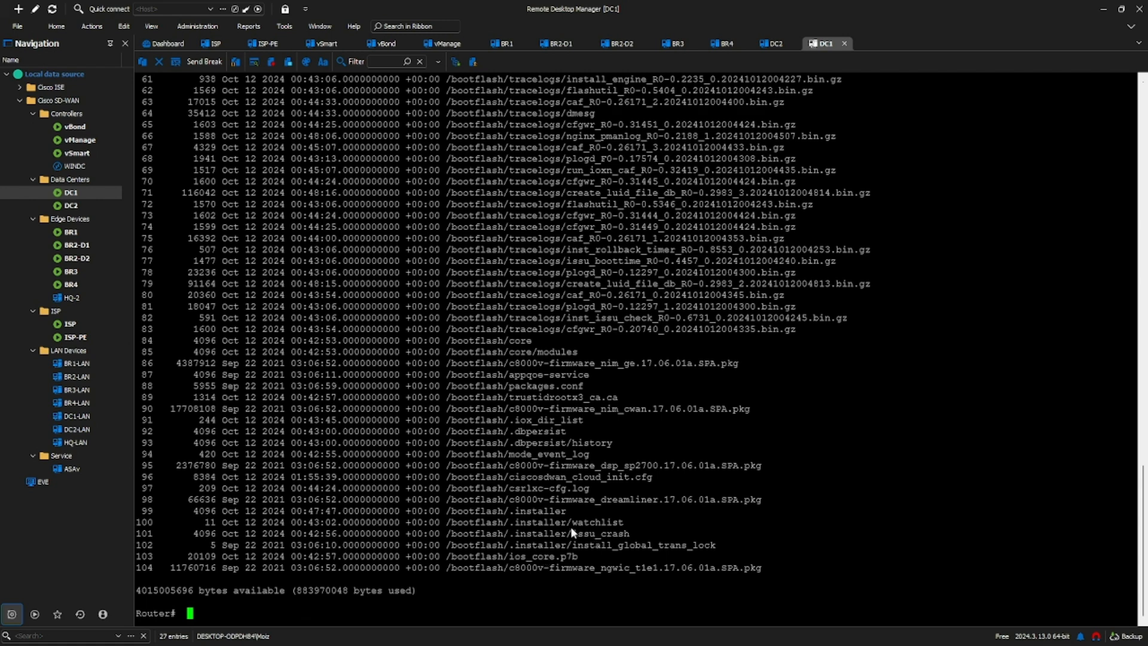
left_click_drag(510, 477, 653, 481)
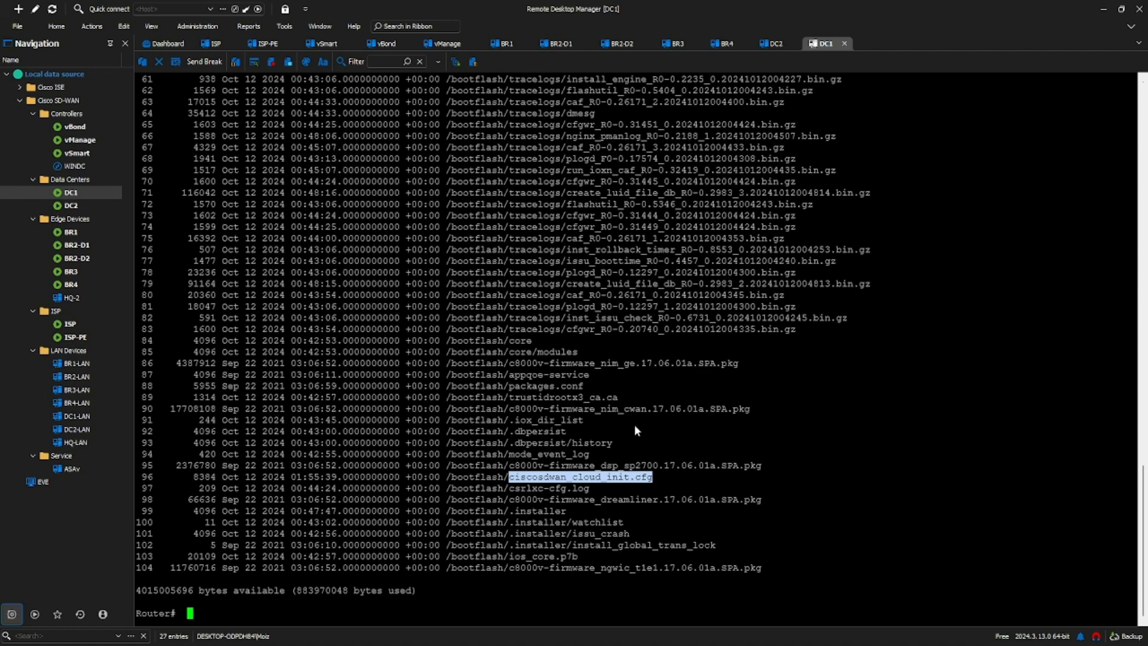
Step: Examine the whole bootflash listing for the copied root certificate and bootstrap configuration file
scroll(634, 423, "up", 3)
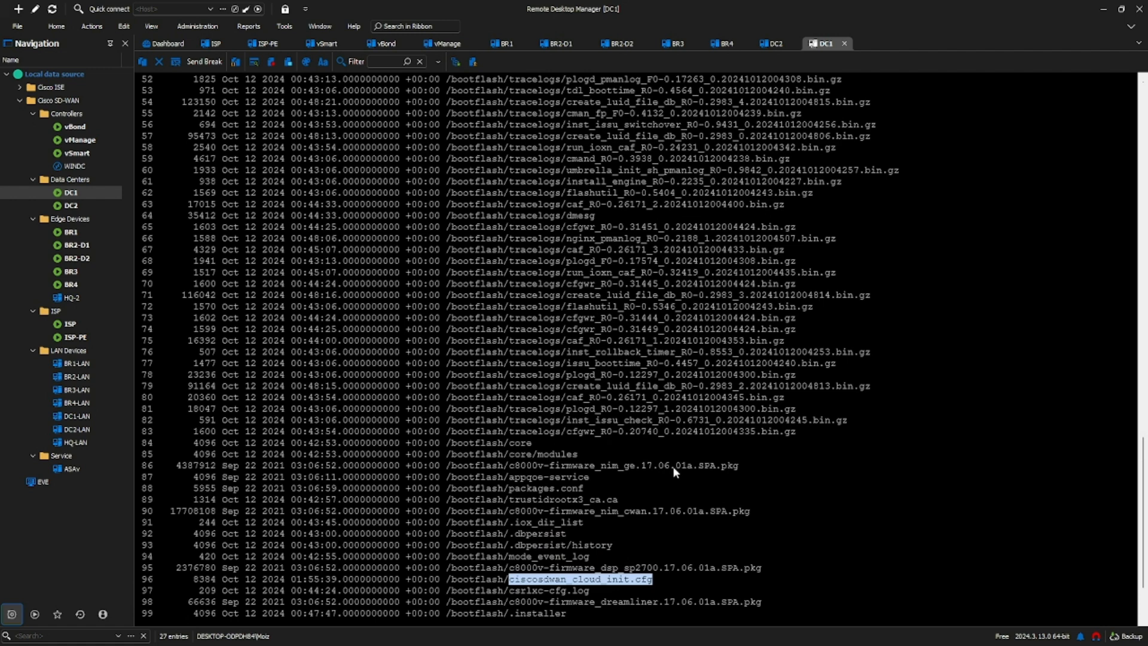
scroll(658, 461, "down", 1)
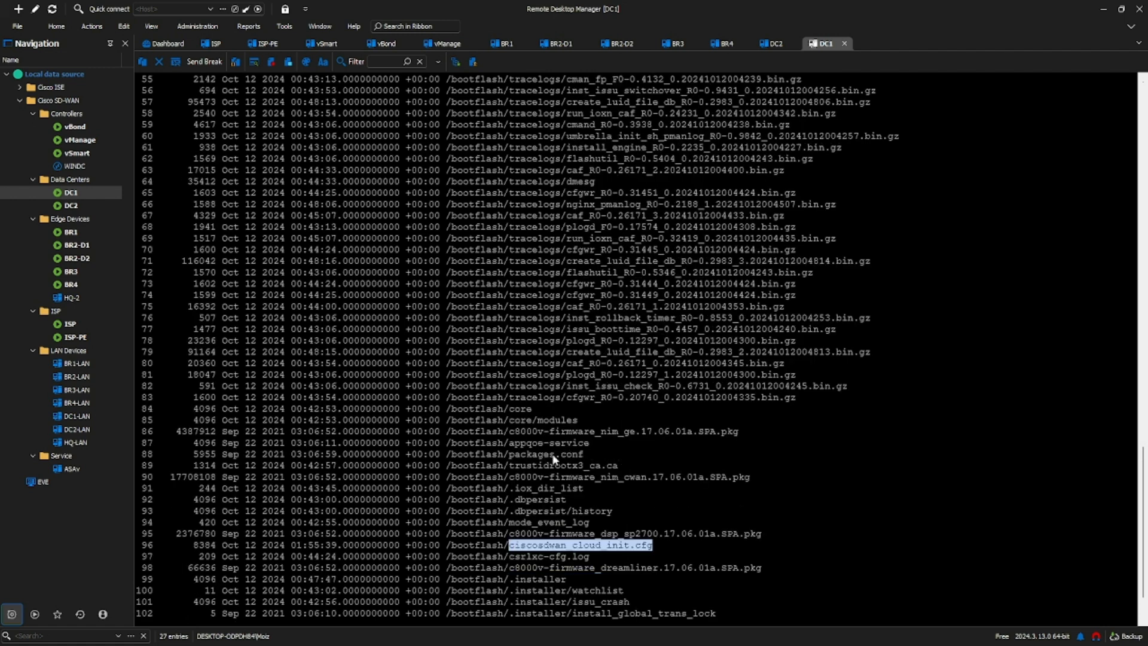
scroll(541, 493, "down", 2)
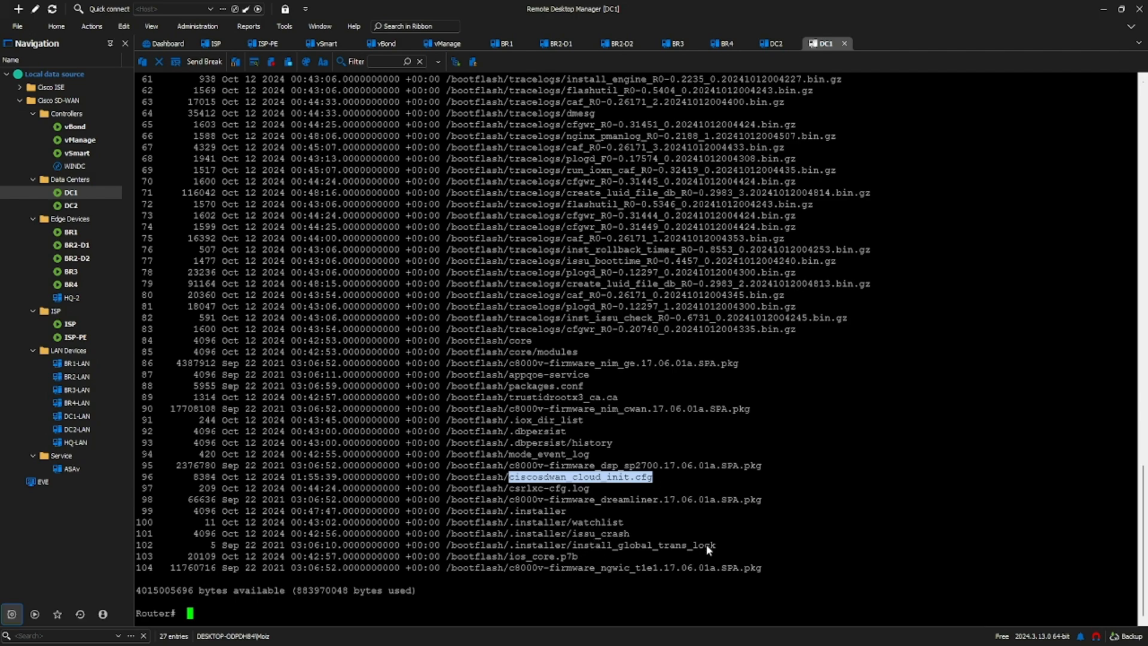
scroll(705, 546, "up", 13)
scroll(669, 528, "up", 10)
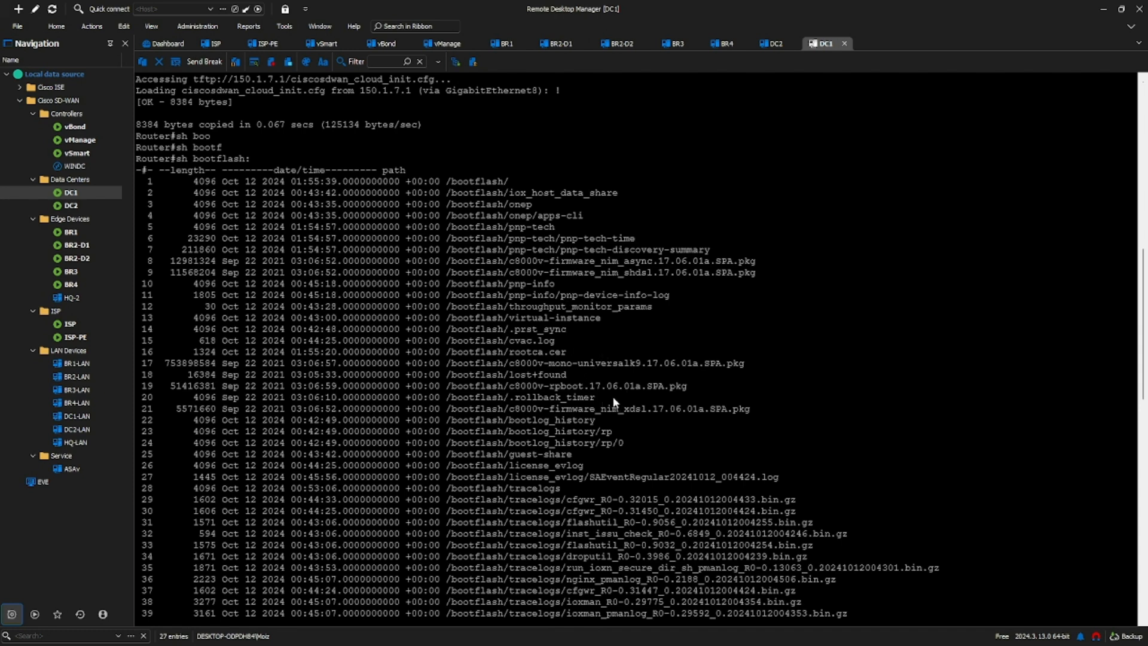
scroll(621, 405, "down", 1)
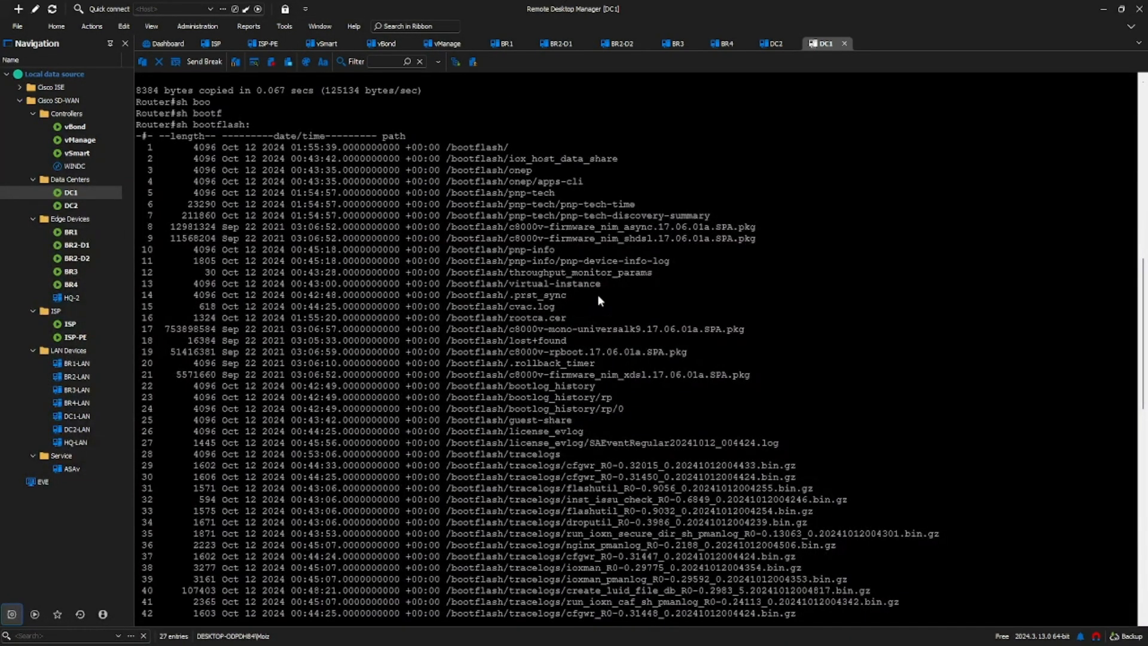
scroll(597, 302, "down", 7)
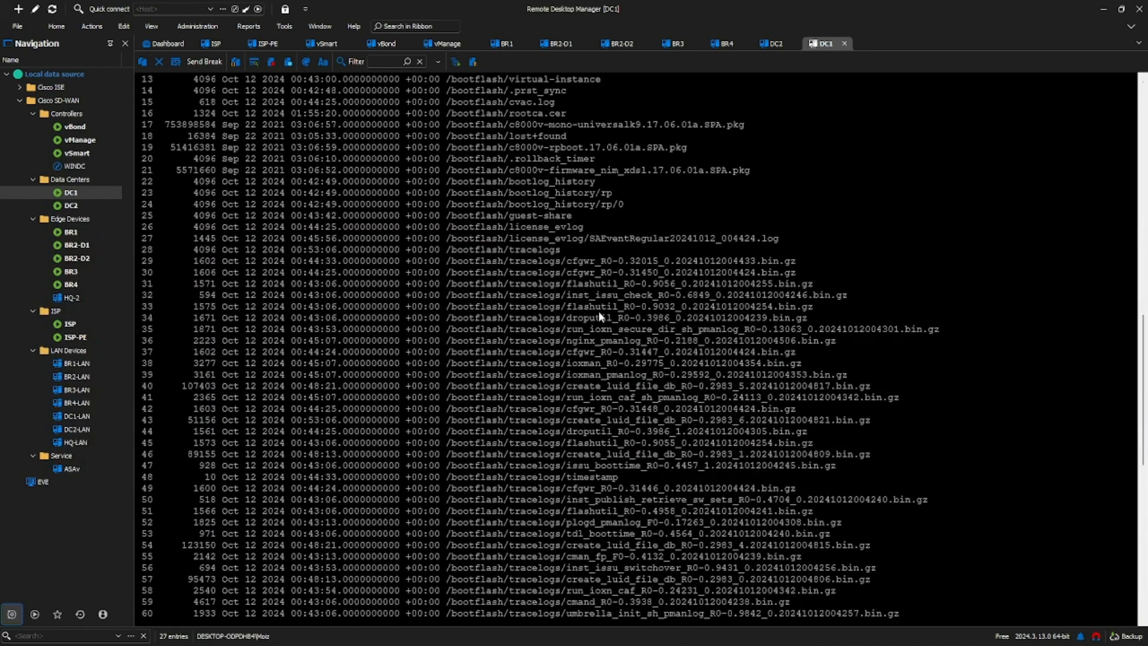
scroll(642, 324, "down", 8)
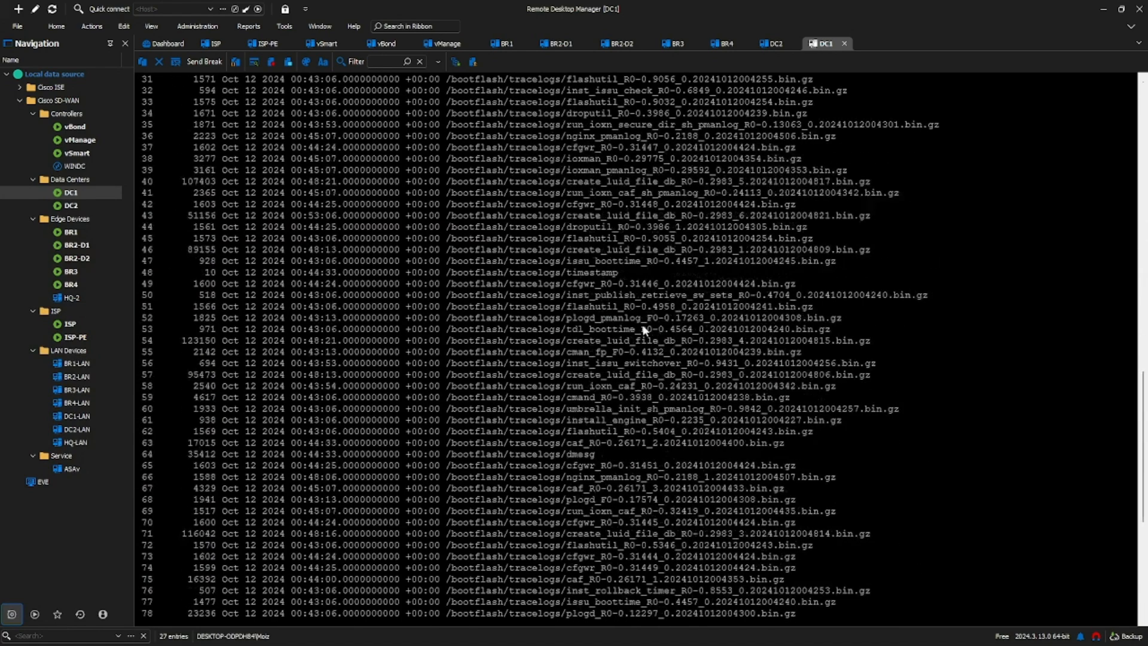
scroll(642, 324, "down", 6)
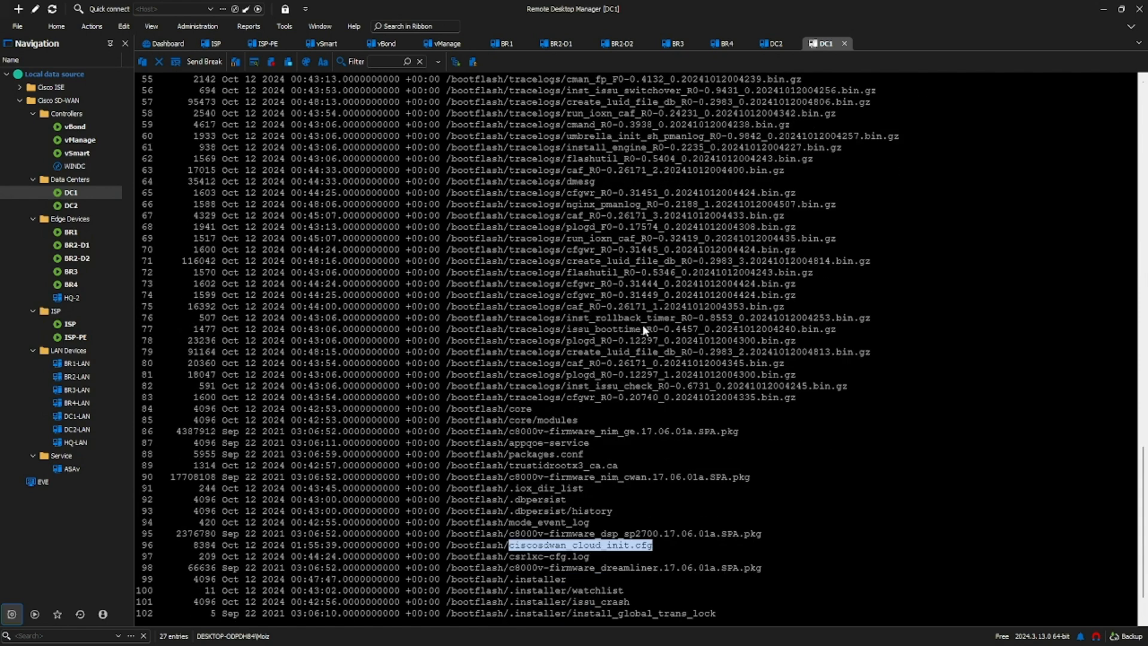
scroll(642, 324, "down", 2)
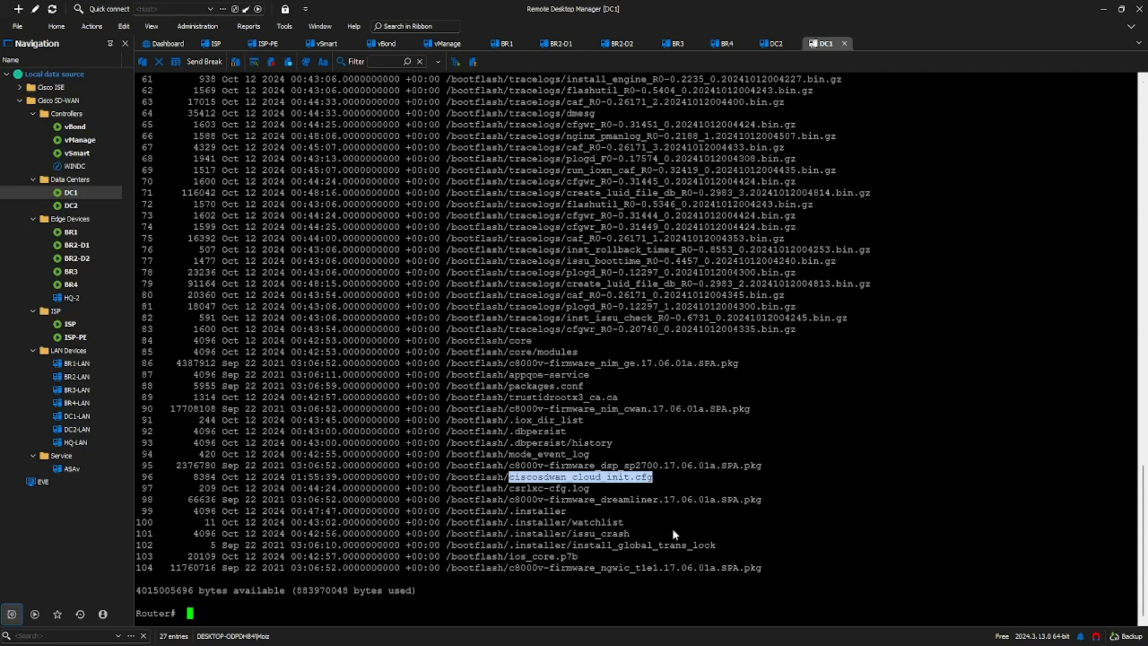
Step: Check the byte sizes reported for the two TFTP transfers above the bootflash listing
scroll(643, 514, "up", 5)
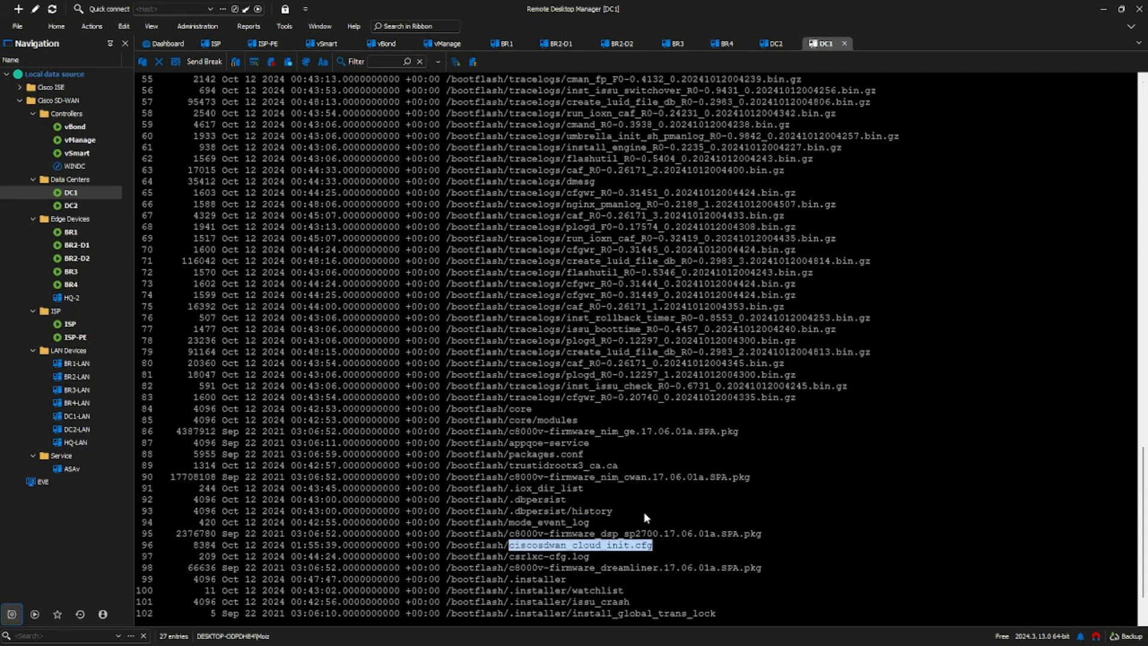
scroll(652, 516, "up", 1)
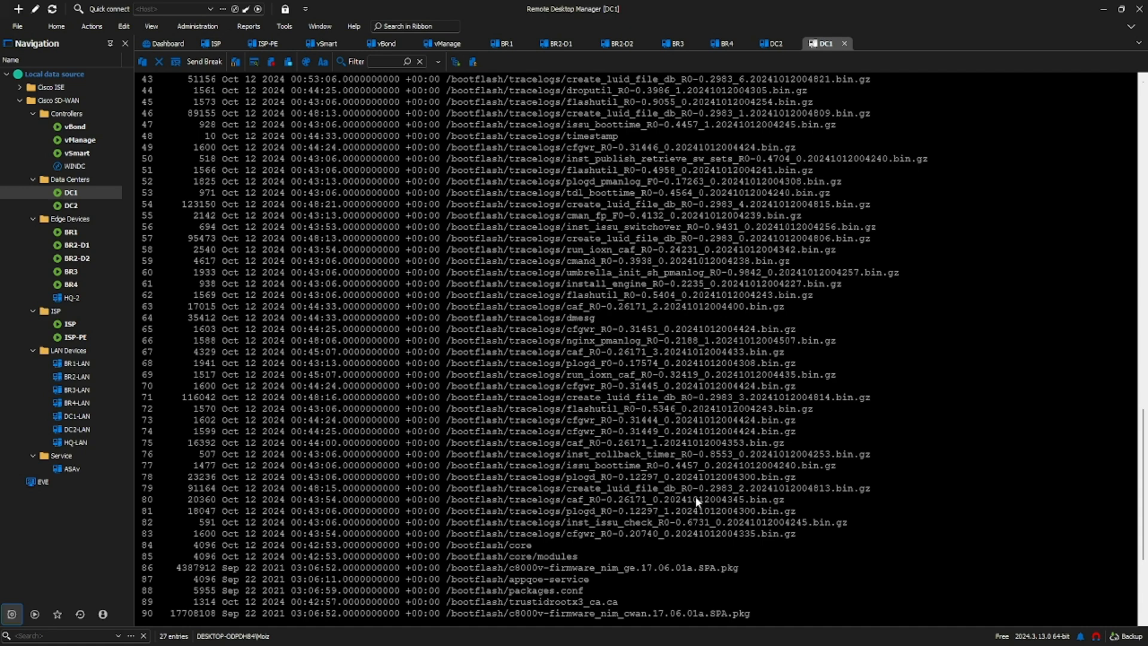
scroll(696, 501, "up", 6)
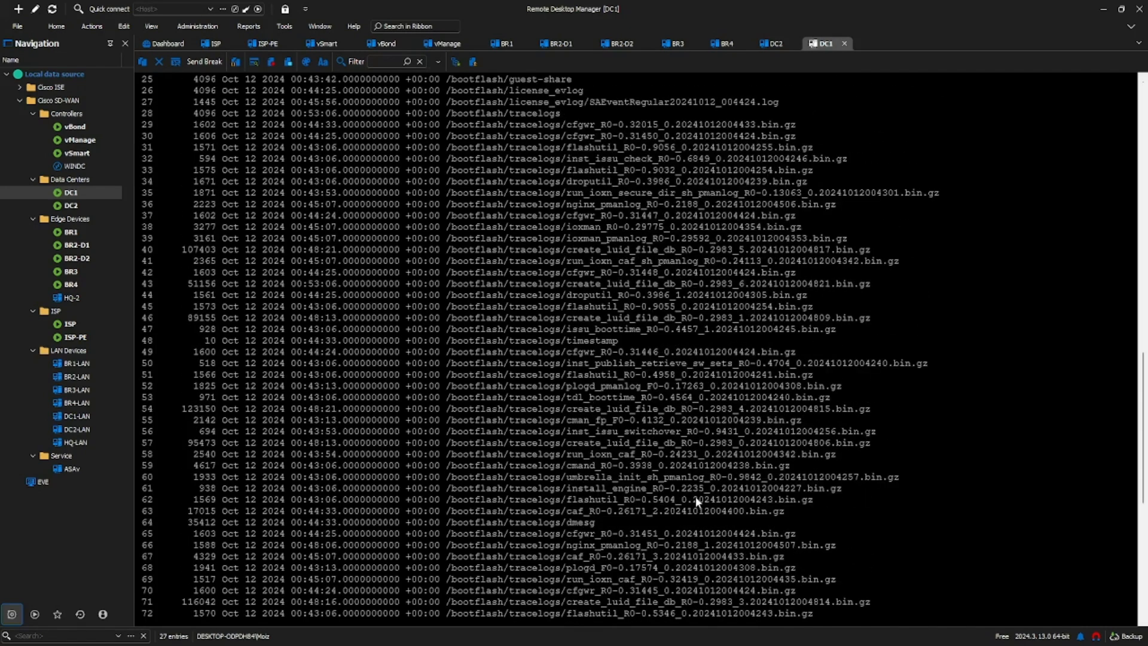
scroll(695, 498, "up", 5)
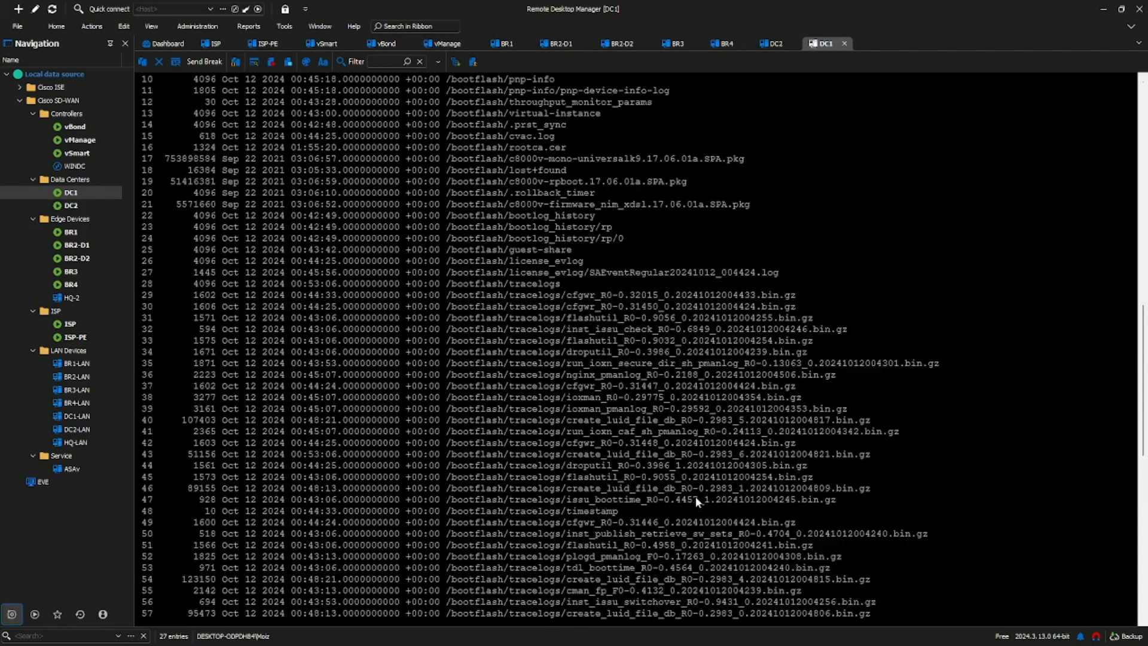
scroll(695, 499, "up", 1)
scroll(695, 498, "up", 2)
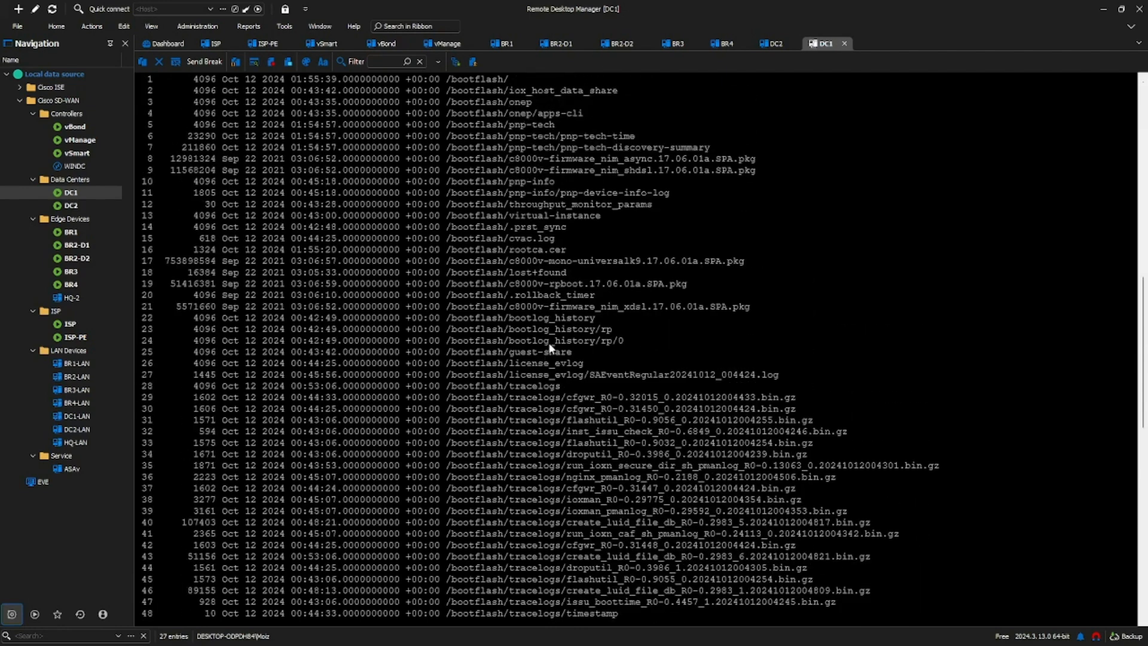
scroll(550, 348, "up", 1)
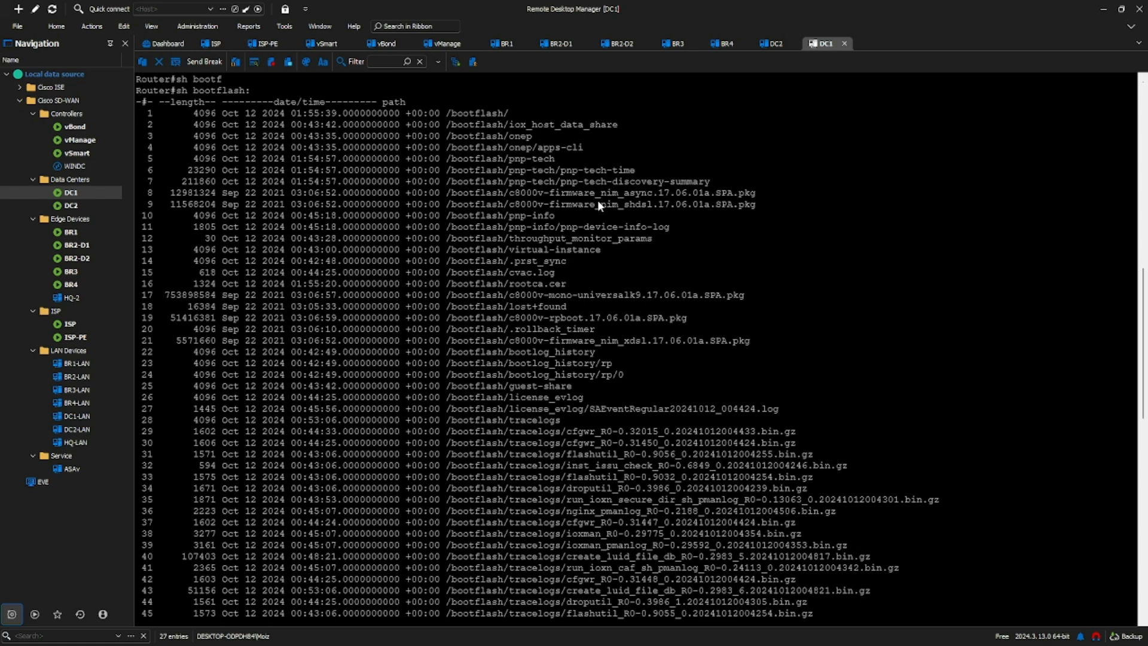
scroll(433, 239, "up", 6)
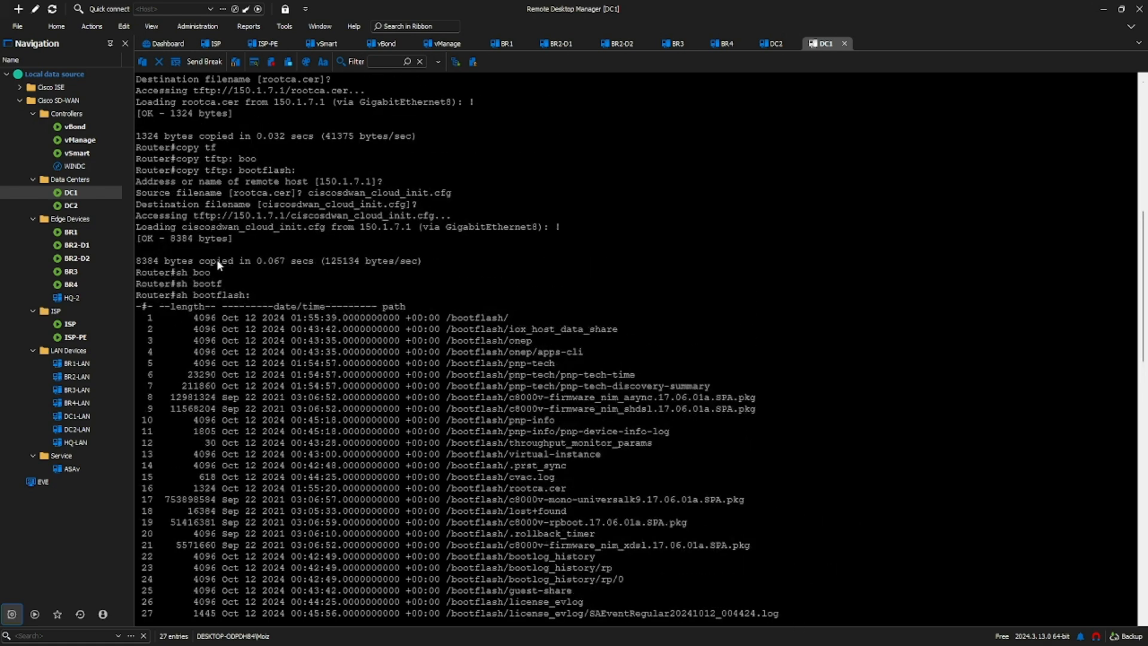
scroll(216, 259, "up", 2)
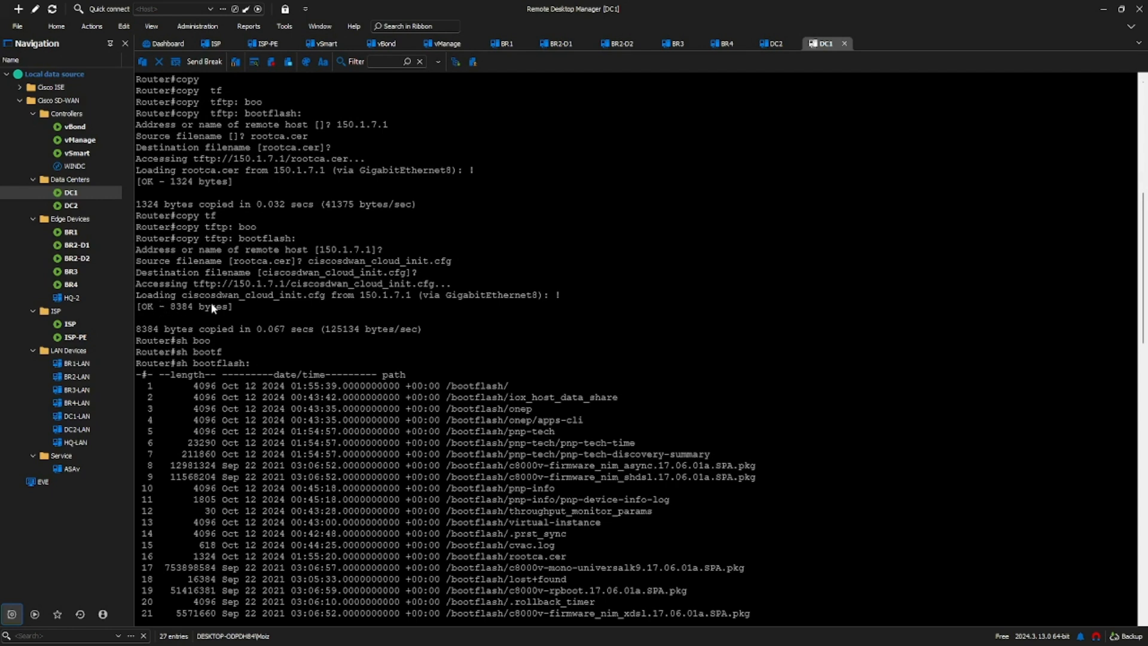
left_click_drag(159, 308, 411, 303)
left_click(459, 309)
scroll(385, 296, "up", 1)
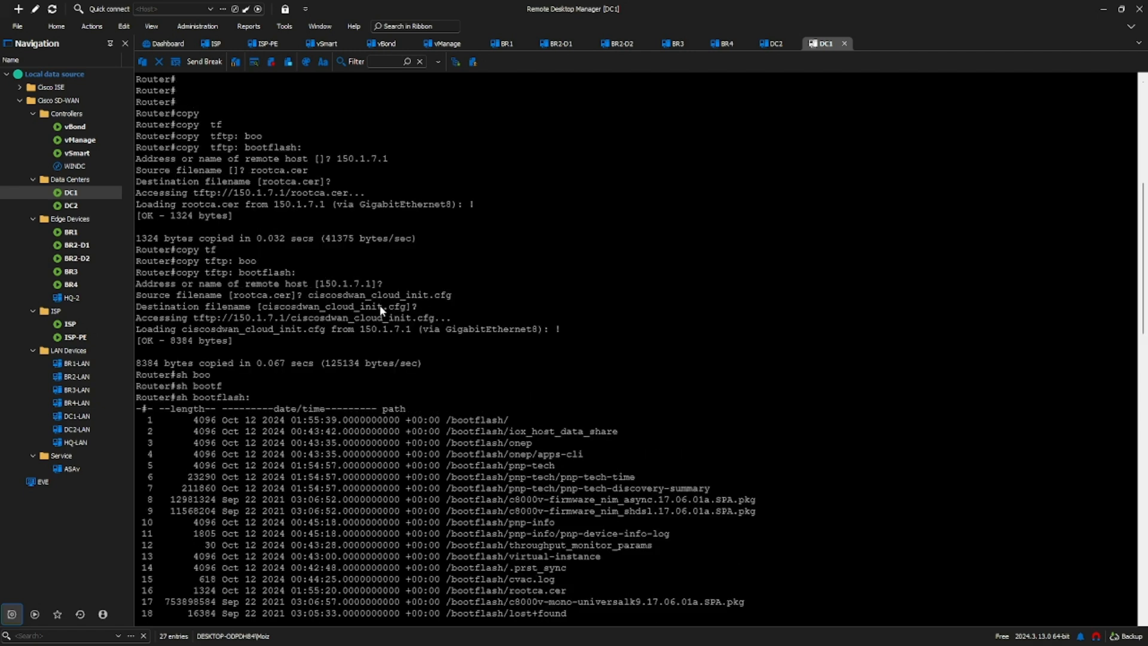
scroll(378, 304, "up", 1)
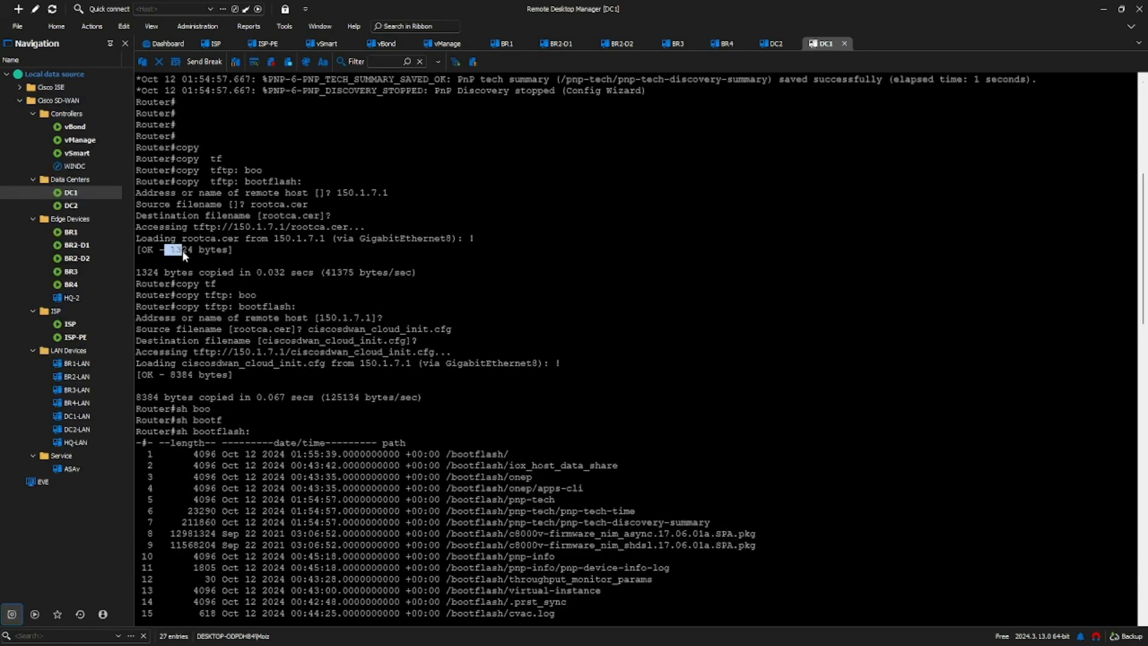
scroll(561, 317, "down", 6)
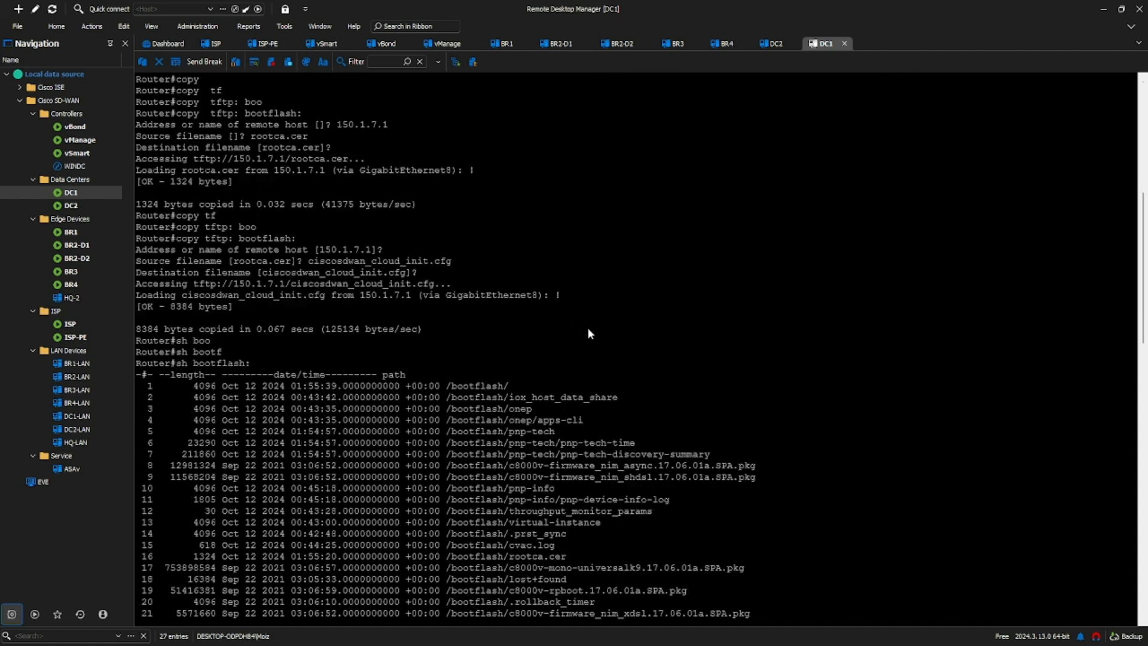
Step: Check the rootca.cer entry in the bootflash listing and return to the router prompt
scroll(557, 290, "down", 1)
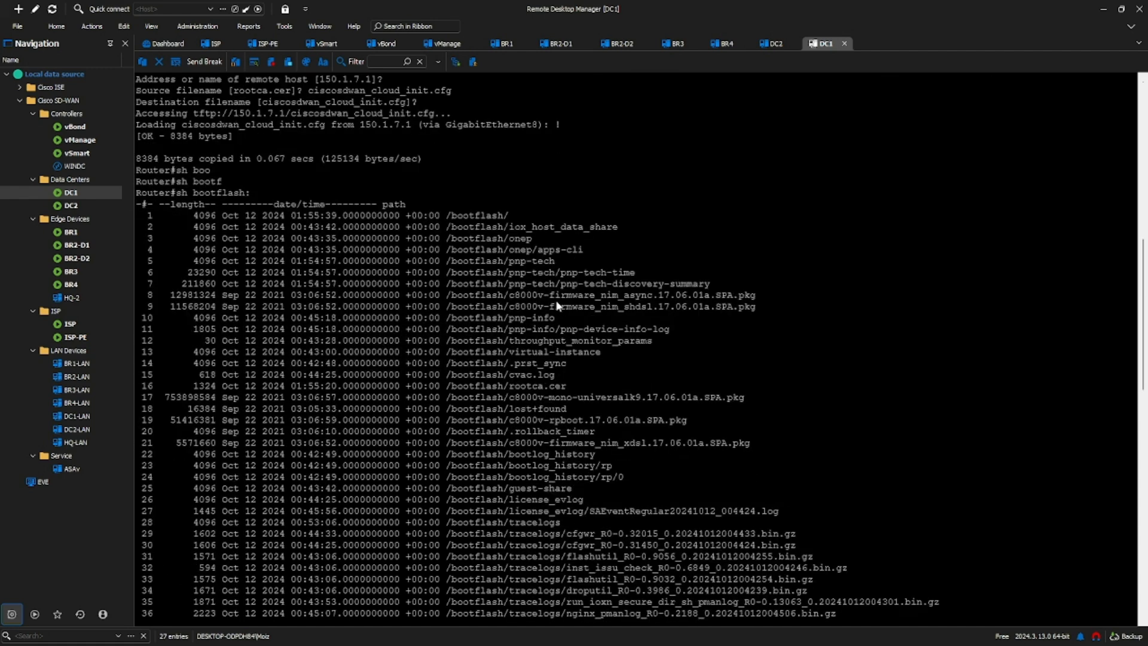
scroll(558, 306, "down", 1)
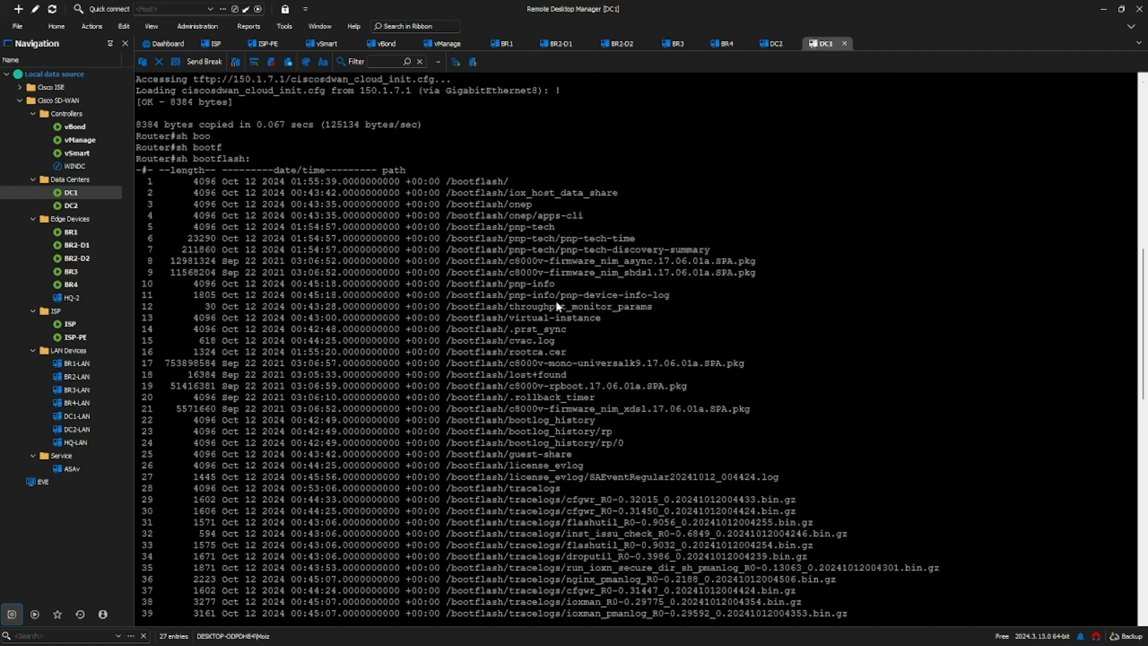
scroll(634, 306, "down", 1)
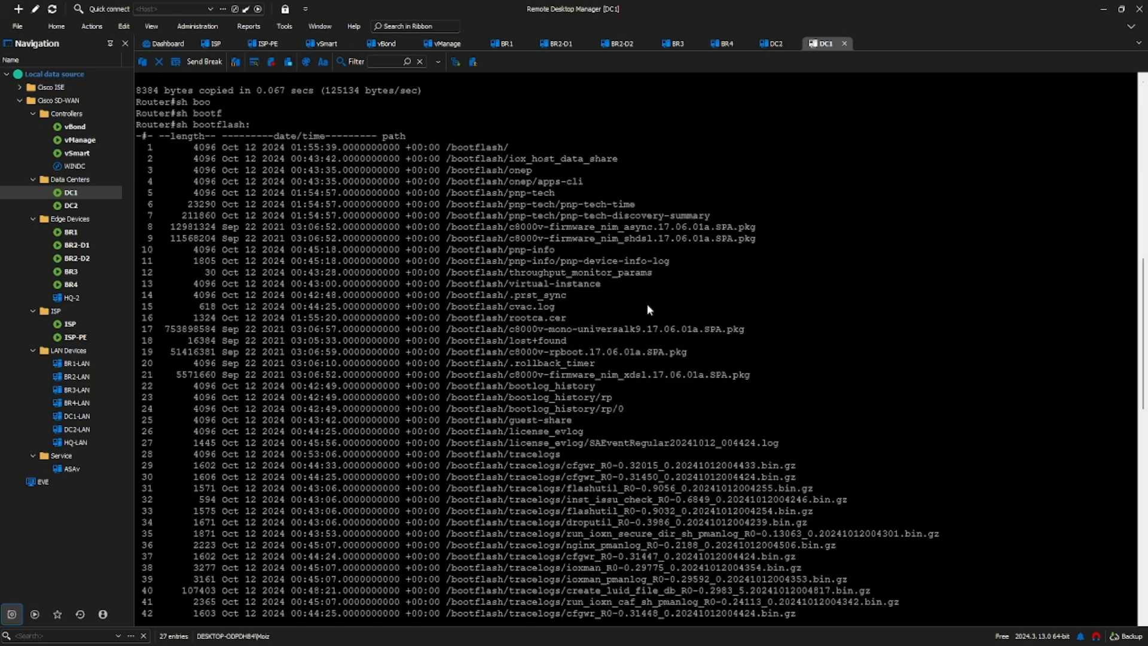
left_click_drag(511, 319, 593, 319)
scroll(525, 382, "down", 17)
scroll(524, 381, "down", 5)
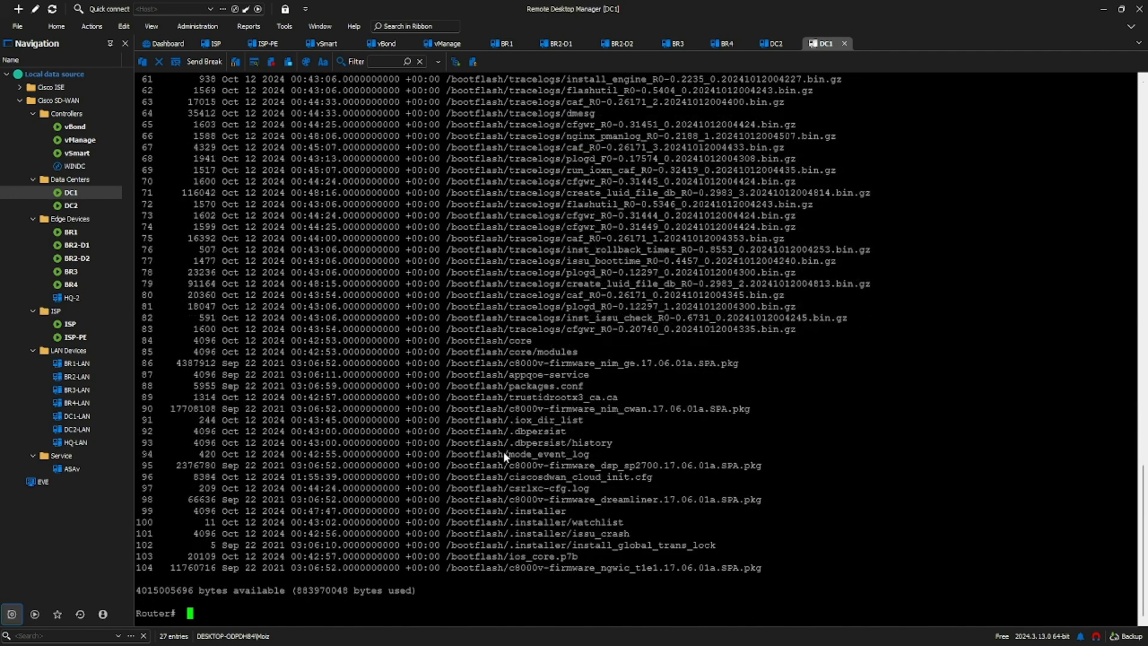
Step: Run controller-mode enable on DC1, confirm the configuration erase and reload, and boot the router from the GRUB menu
type("cont")
key("Tab")
type("en")
key("Tab")
key("Return")
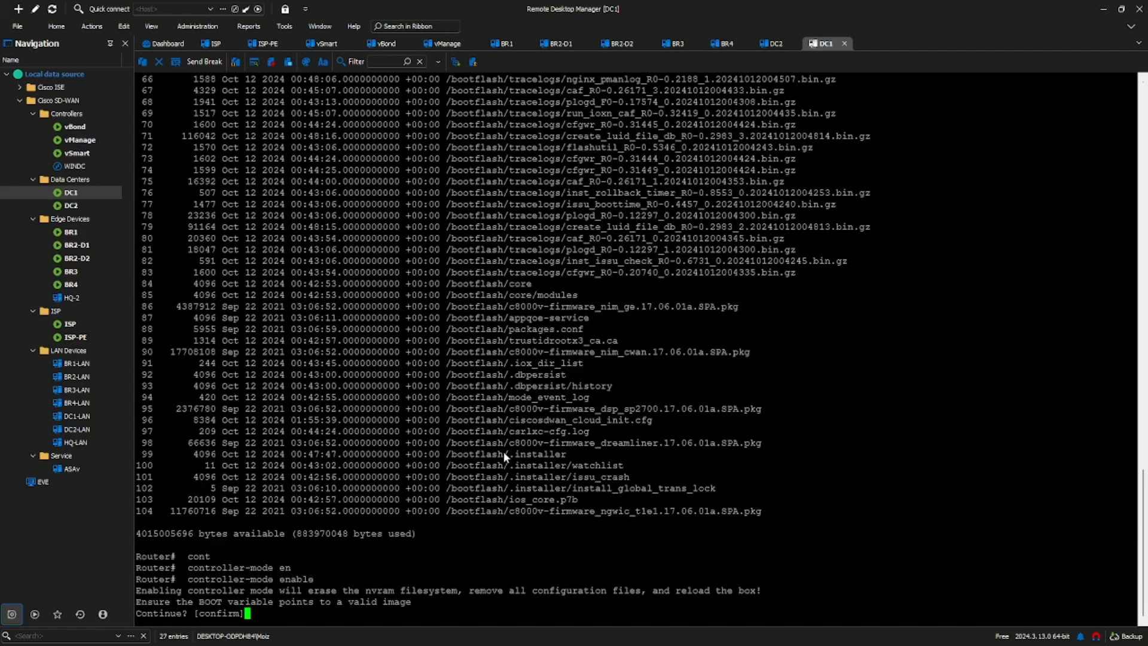
key("Return")
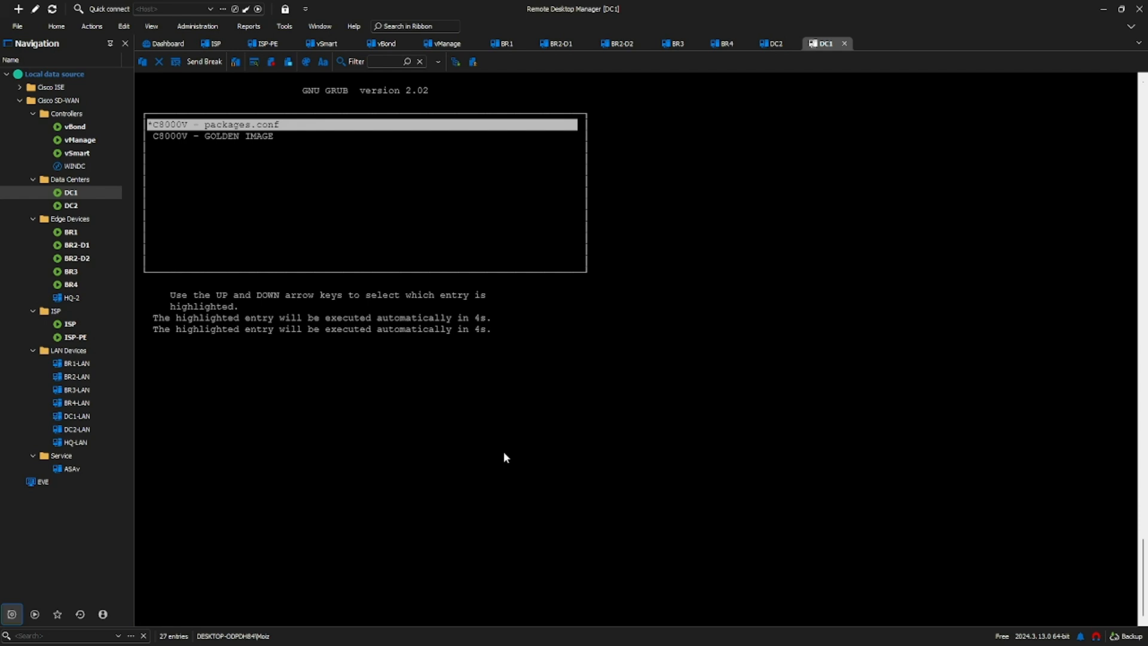
key("Down")
key("Return")
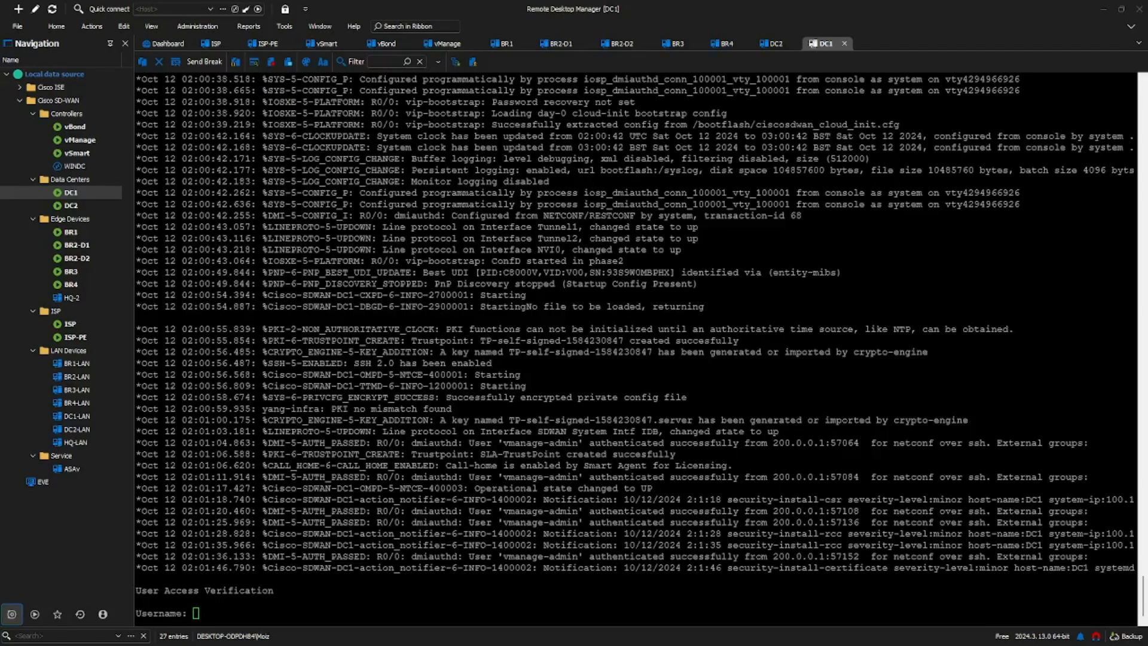
Step: Log in to the DC1 console as admin with the account password and bring up the router prompt
left_click(344, 594)
type("admin")
key("Return")
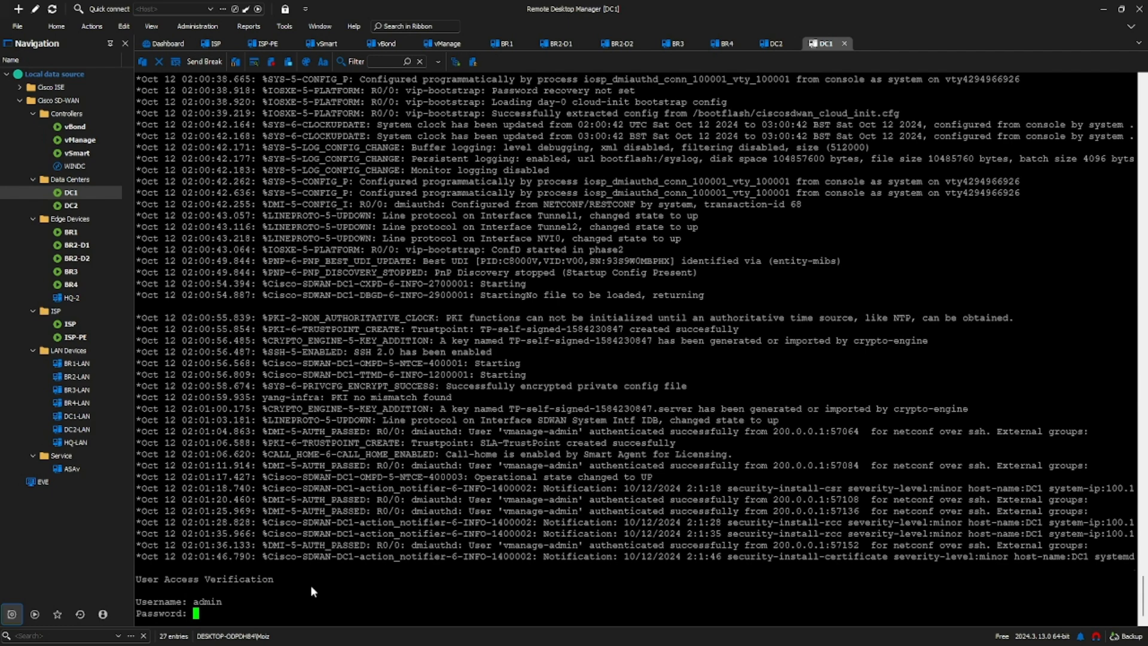
key("Return")
key("Return")
key("Return")
key("Return")
key("Return")
key("Return")
key("Return")
key("Return")
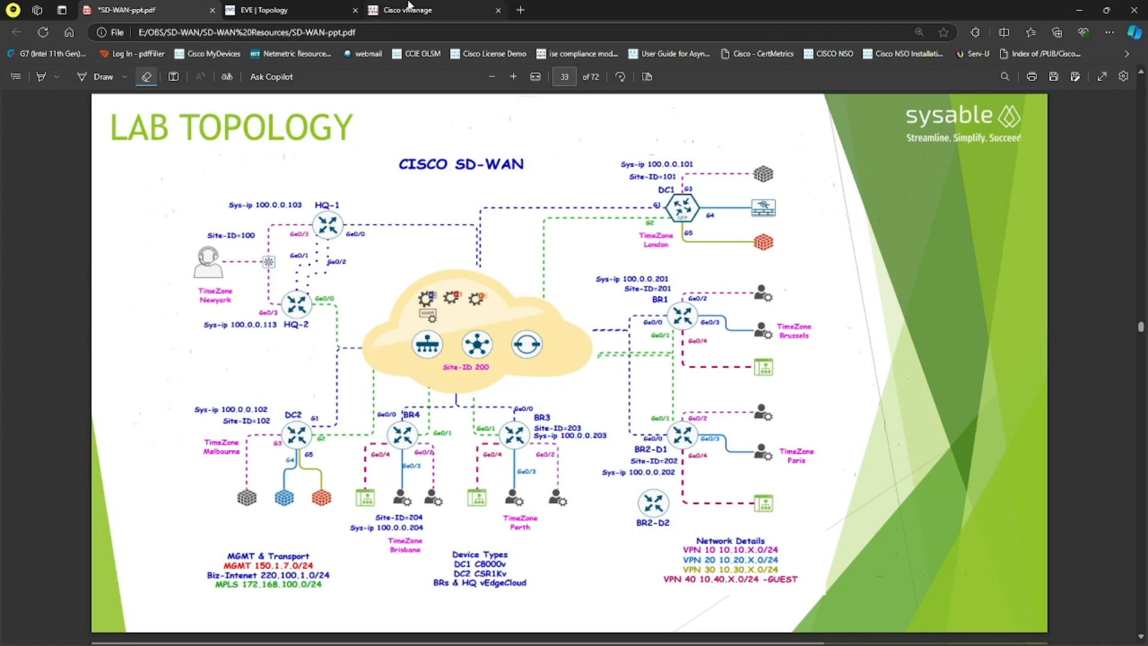
Step: Switch to vManage in the browser and refresh the WAN Edge List to check DC1's state, serial number and certificate expiration
left_click(412, 10)
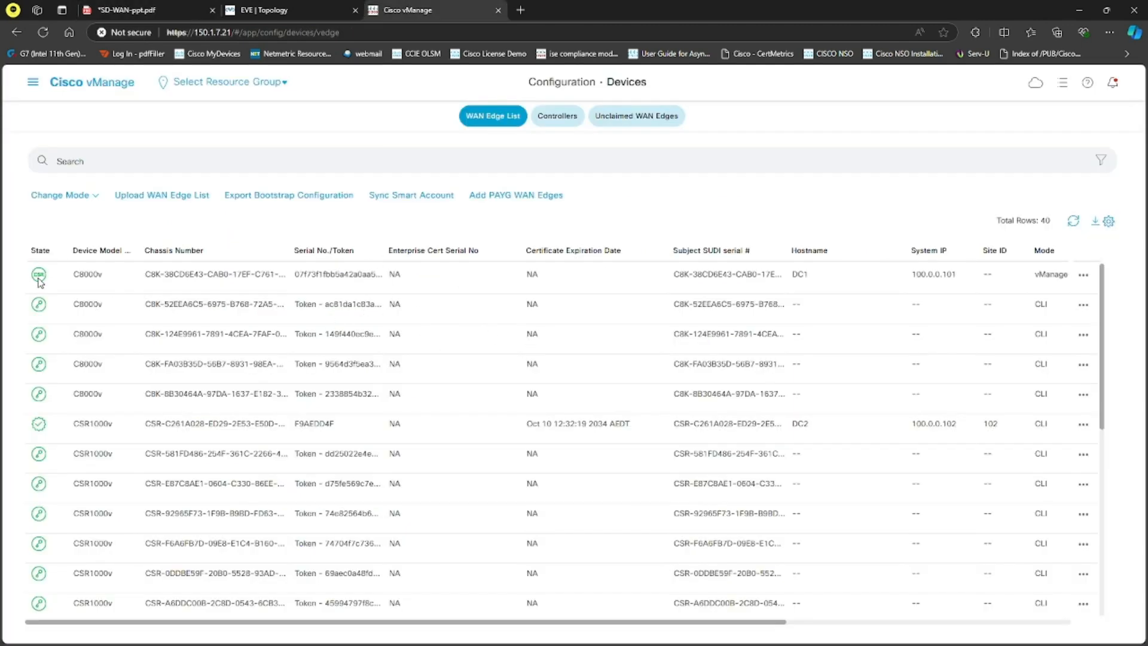
mouse_move(38, 280)
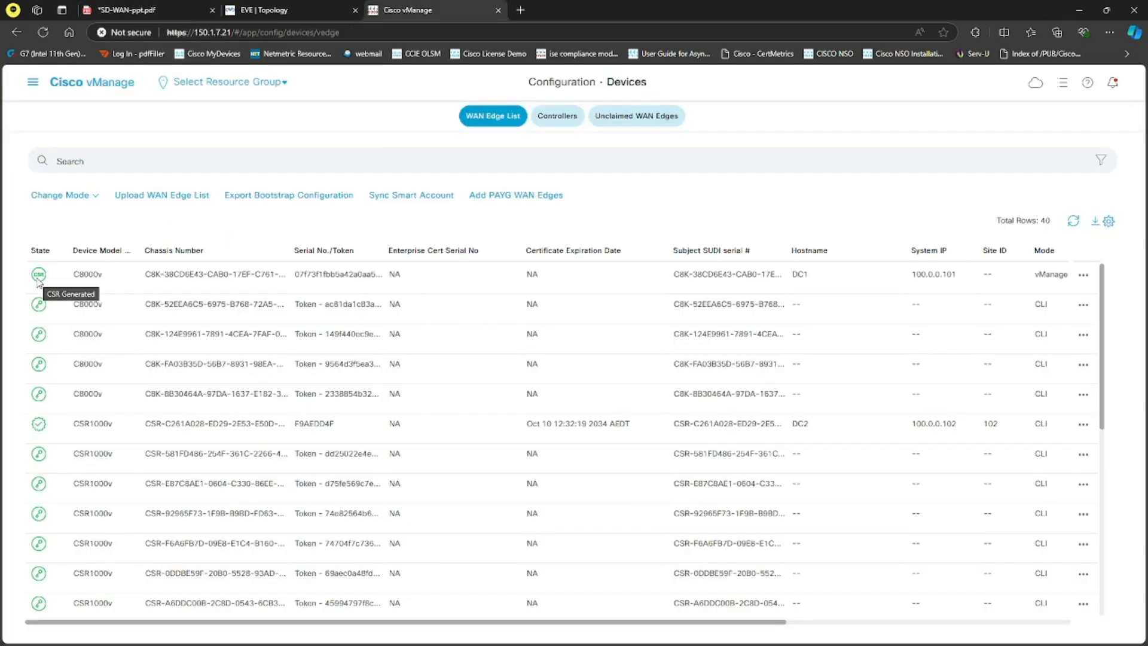
left_click(1074, 222)
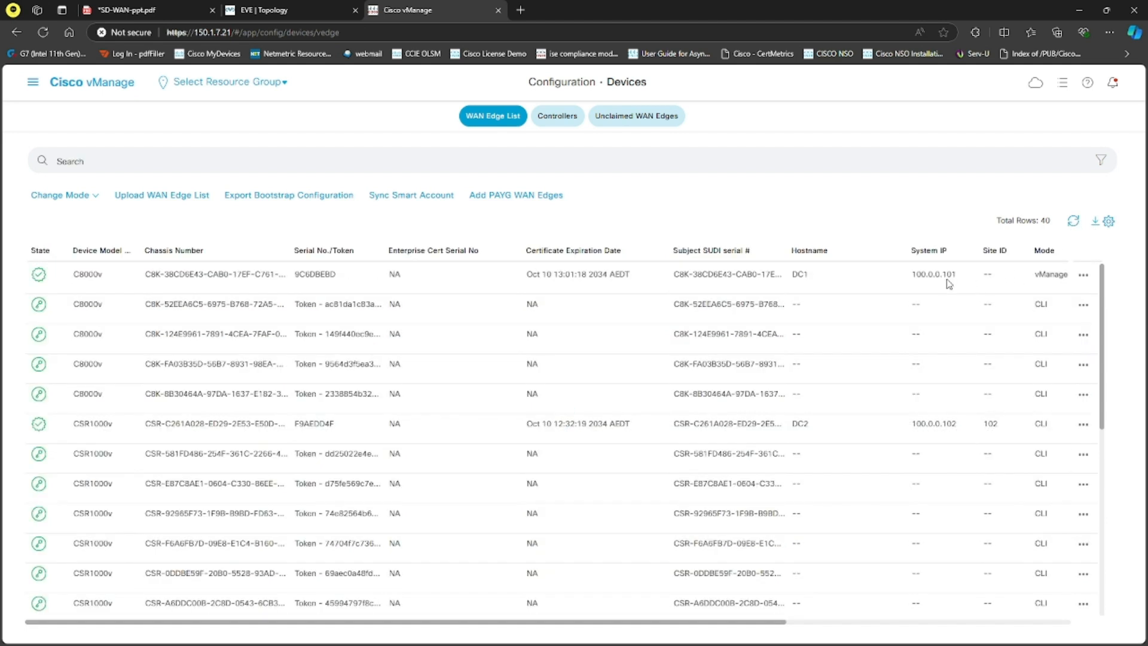
mouse_move(40, 278)
left_click(1073, 222)
left_click(1073, 223)
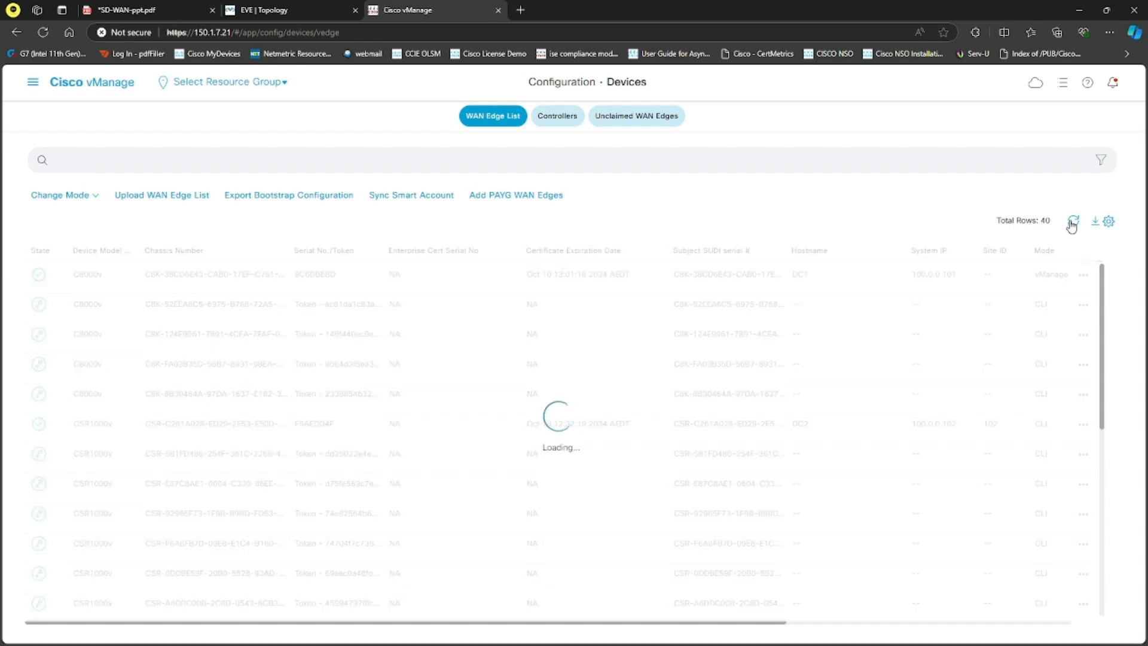
Step: Reopen the Devices page, refresh the WAN Edge List, and check DC1's site ID, assigned template, device status and validity
left_click(33, 82)
mouse_move(166, 176)
left_click(214, 126)
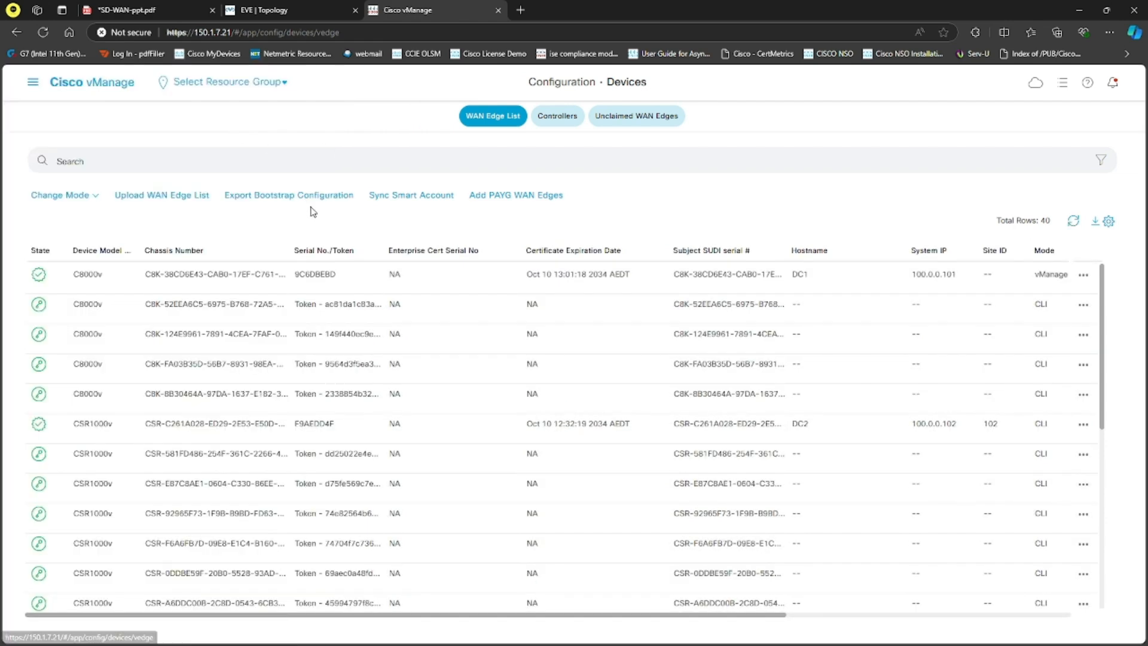
left_click(1073, 221)
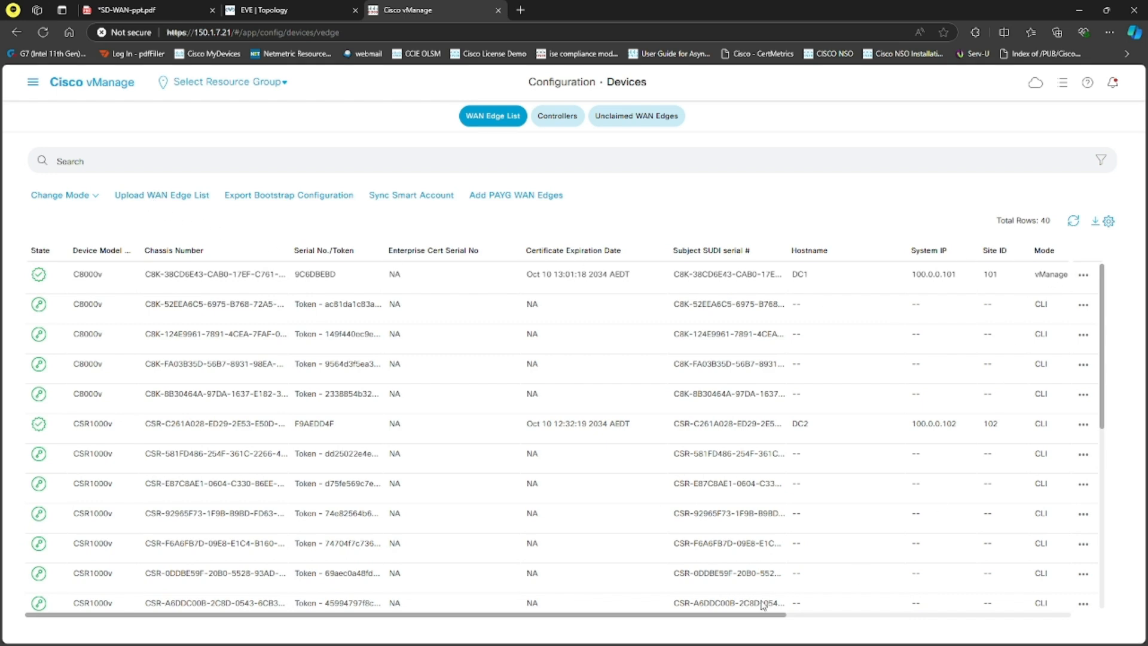
left_click_drag(752, 617, 975, 364)
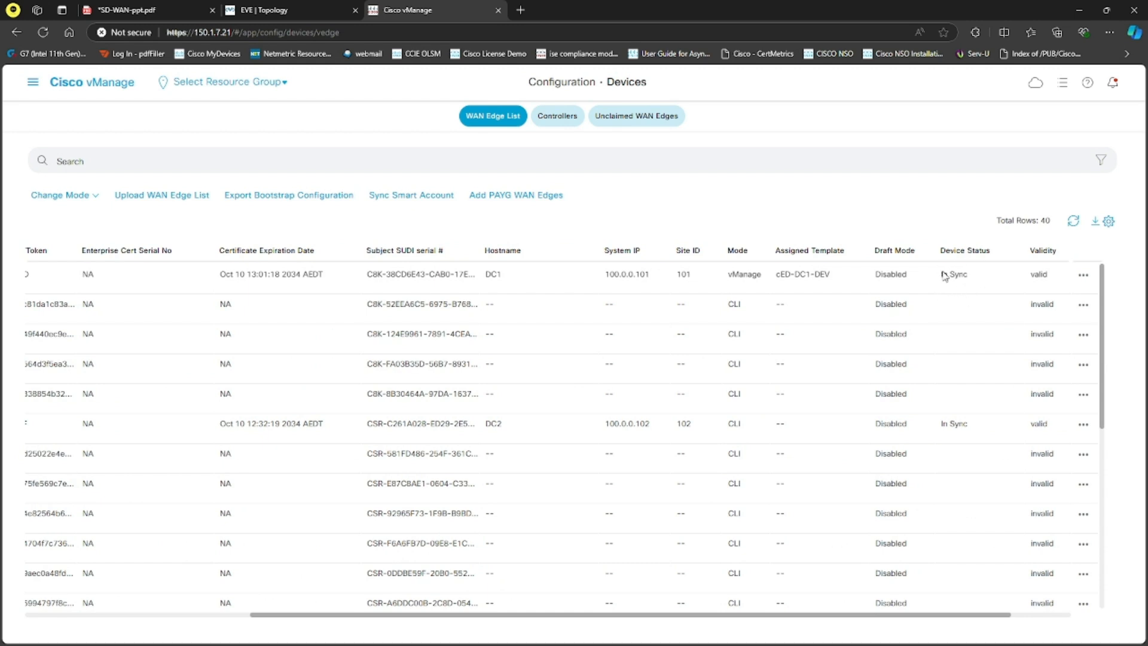
Step: Open the Main Dashboard and inspect the device lists behind the Control Down and Partial control statuses
left_click(33, 82)
mouse_move(133, 131)
left_click(229, 126)
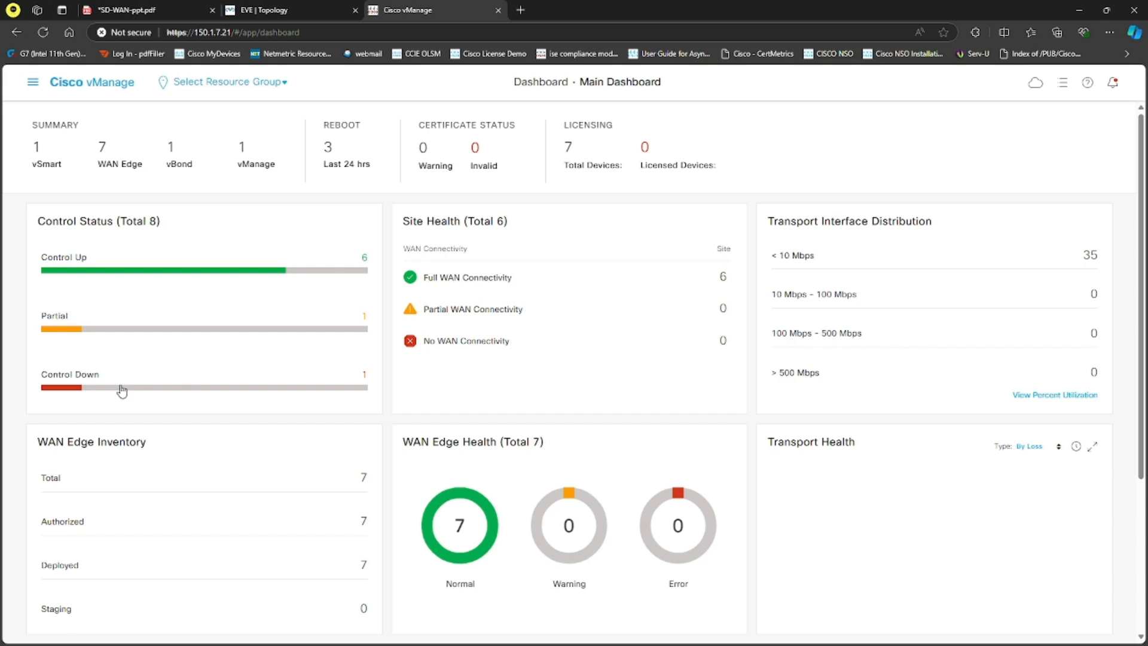
left_click(91, 387)
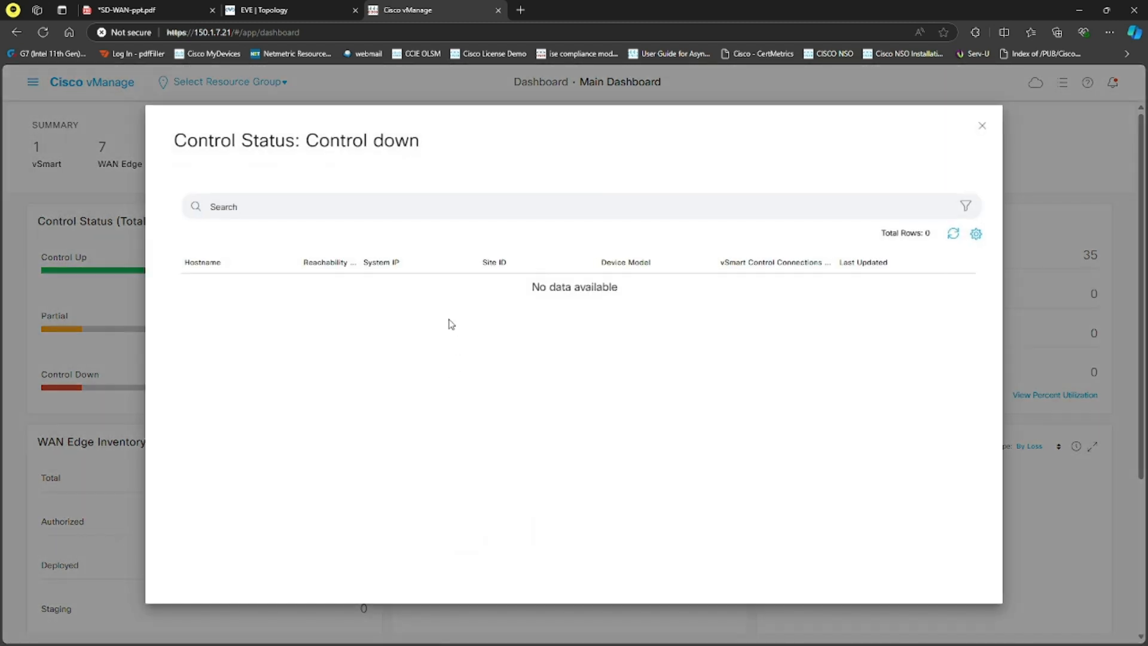
left_click(982, 126)
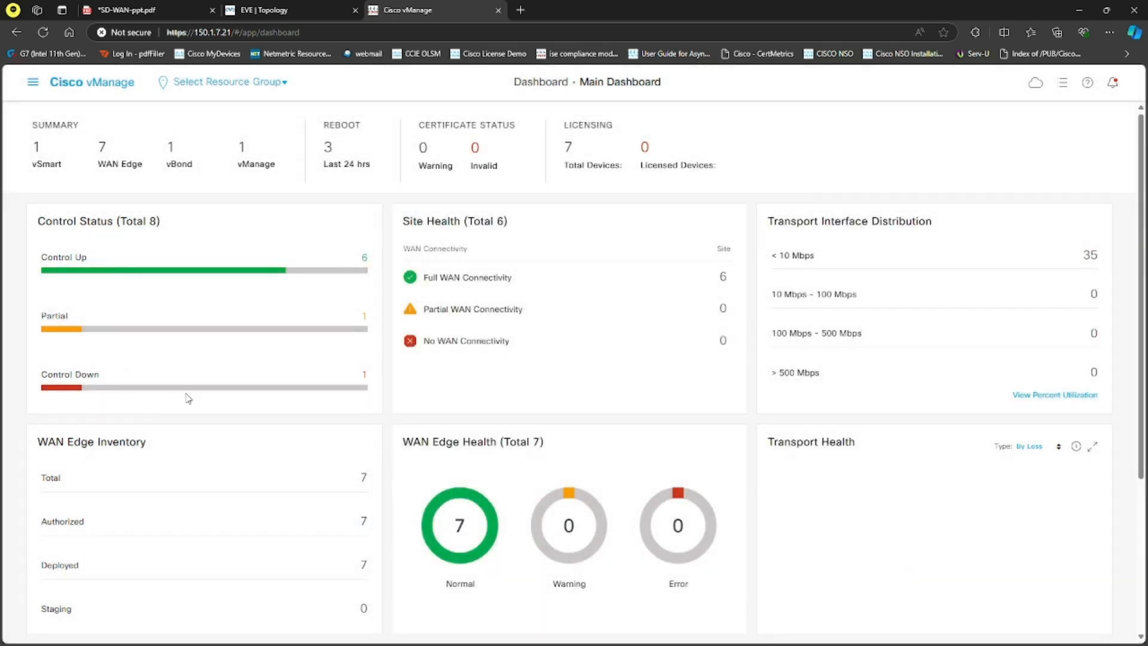
left_click(176, 328)
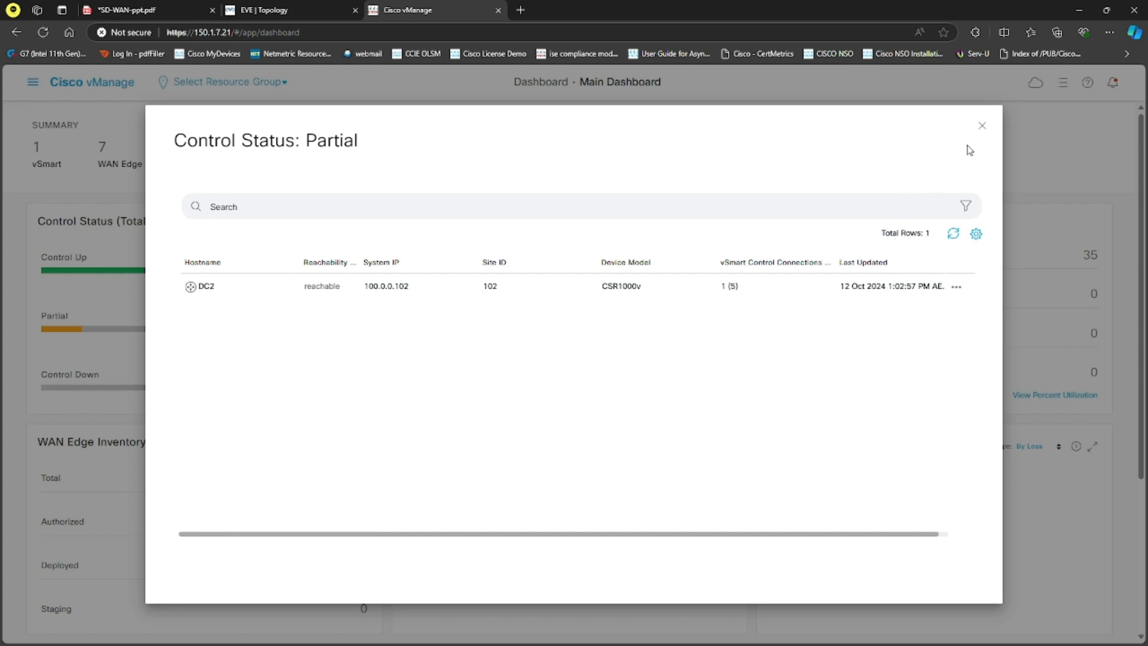
left_click(981, 126)
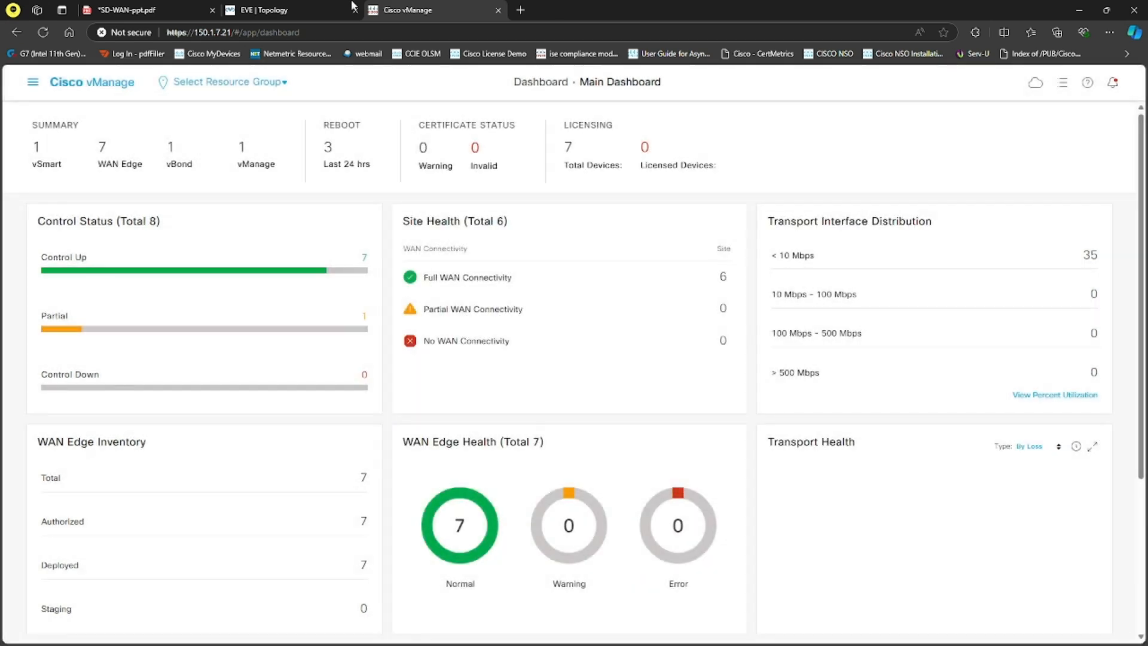
Step: Review the lab topology slide in SD-WAN-ppt.pdf, then recheck the vManage dashboard's list of devices with Partial control status
left_click(191, 9)
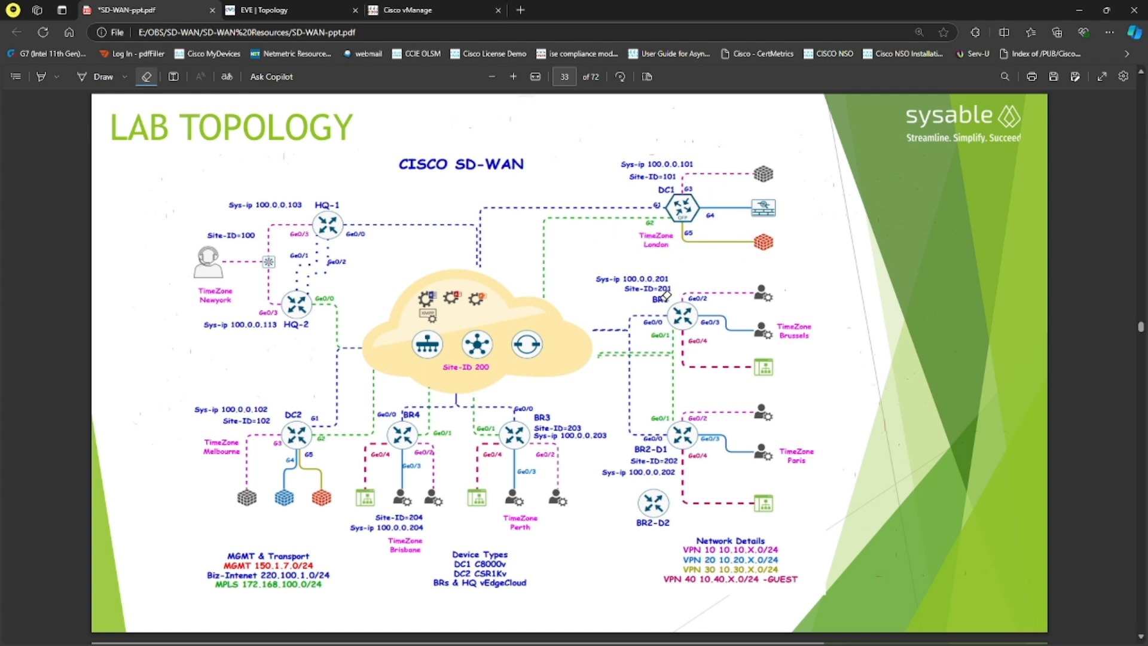
left_click(454, 7)
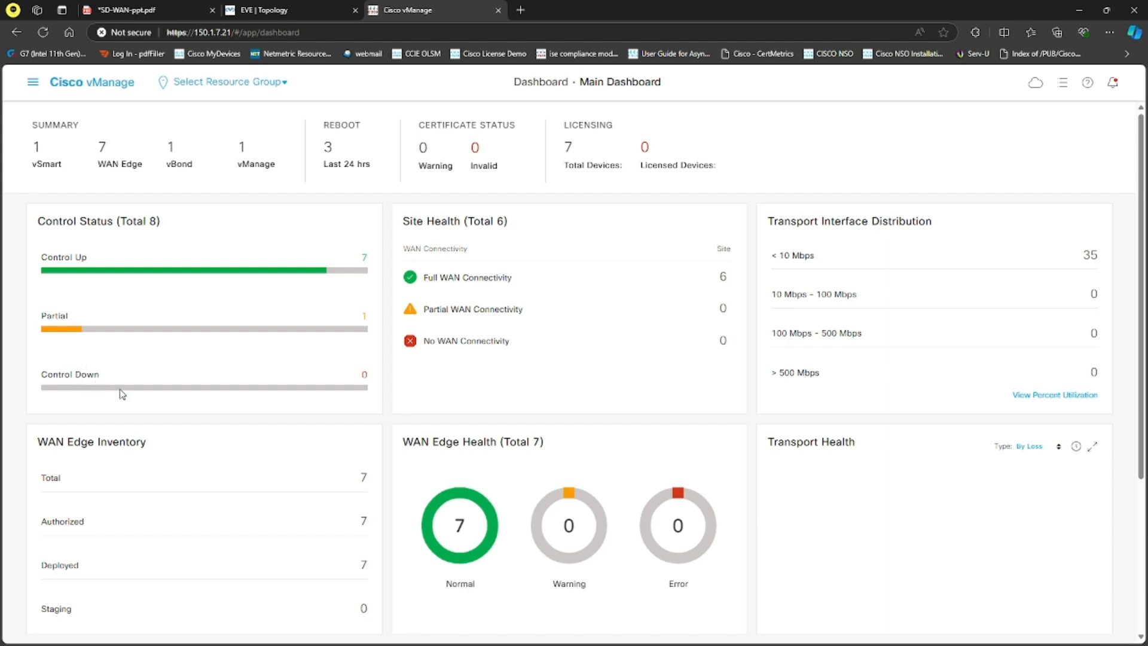
left_click(70, 328)
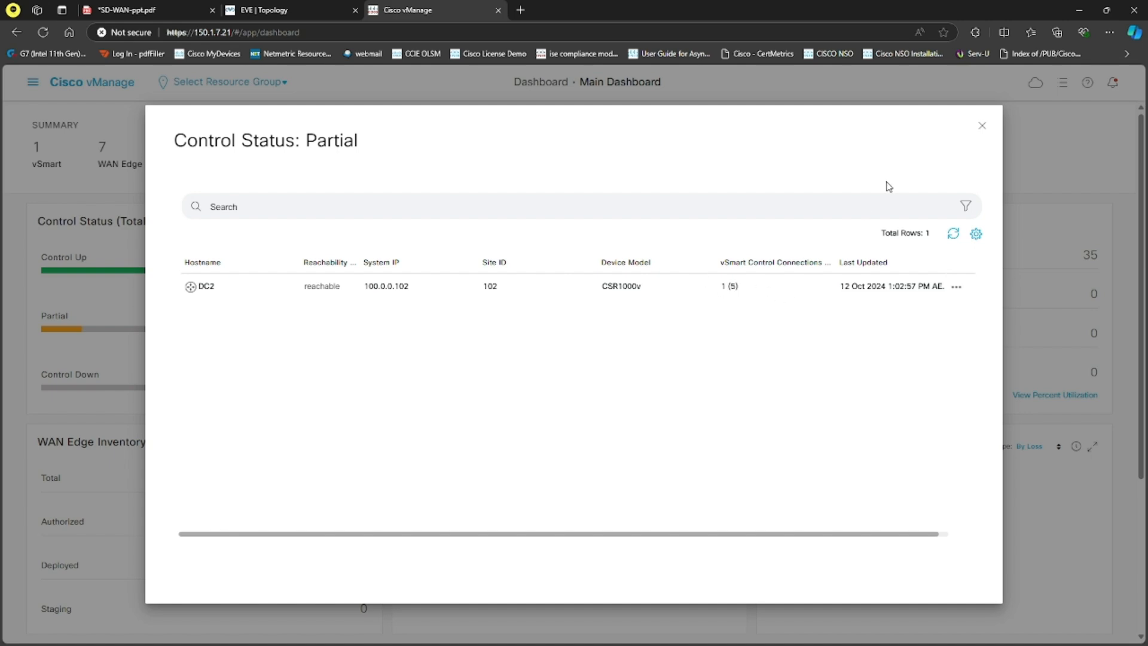
left_click(981, 126)
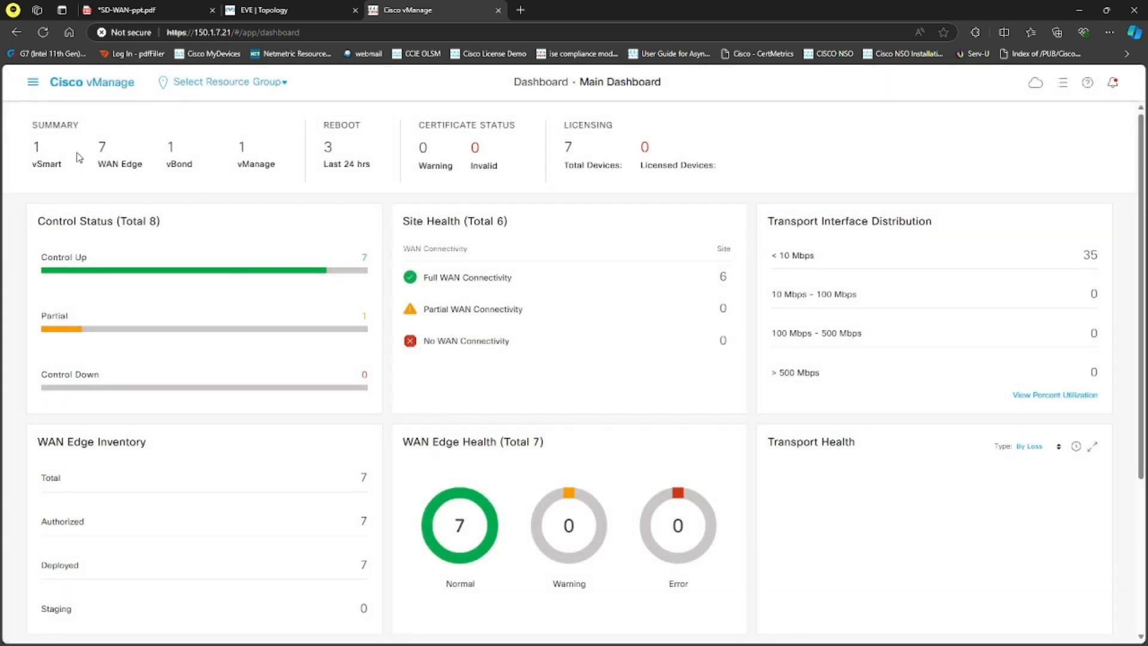
Step: Look at the lab topology diagram once more and return to the vManage Main Dashboard
left_click(165, 4)
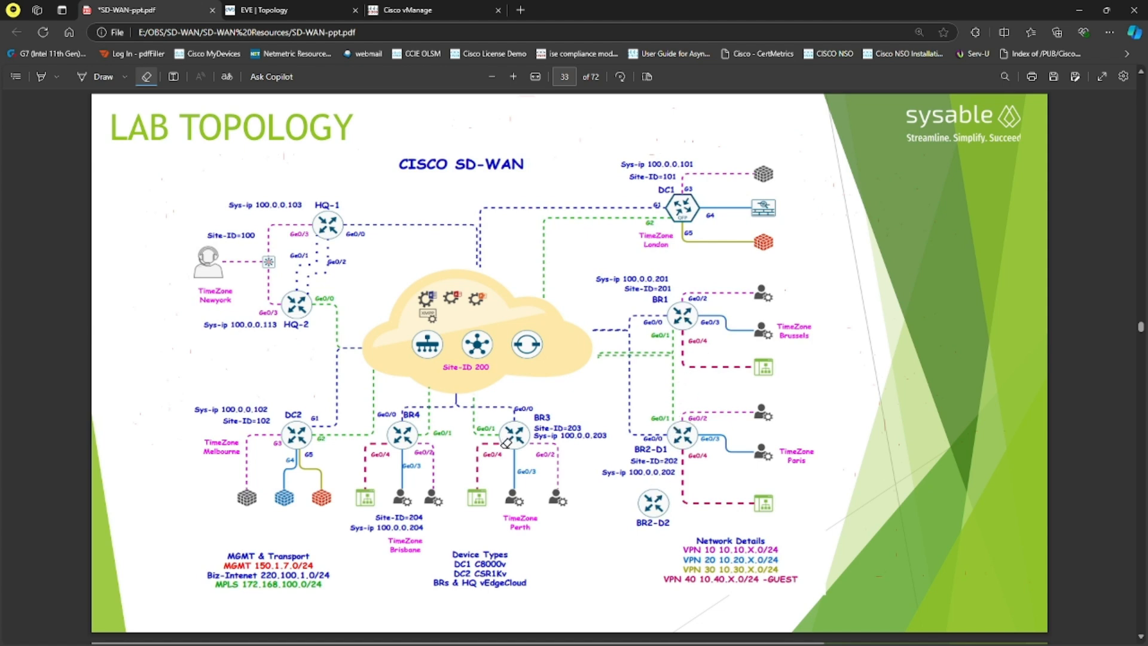
left_click(314, 8)
left_click(414, 10)
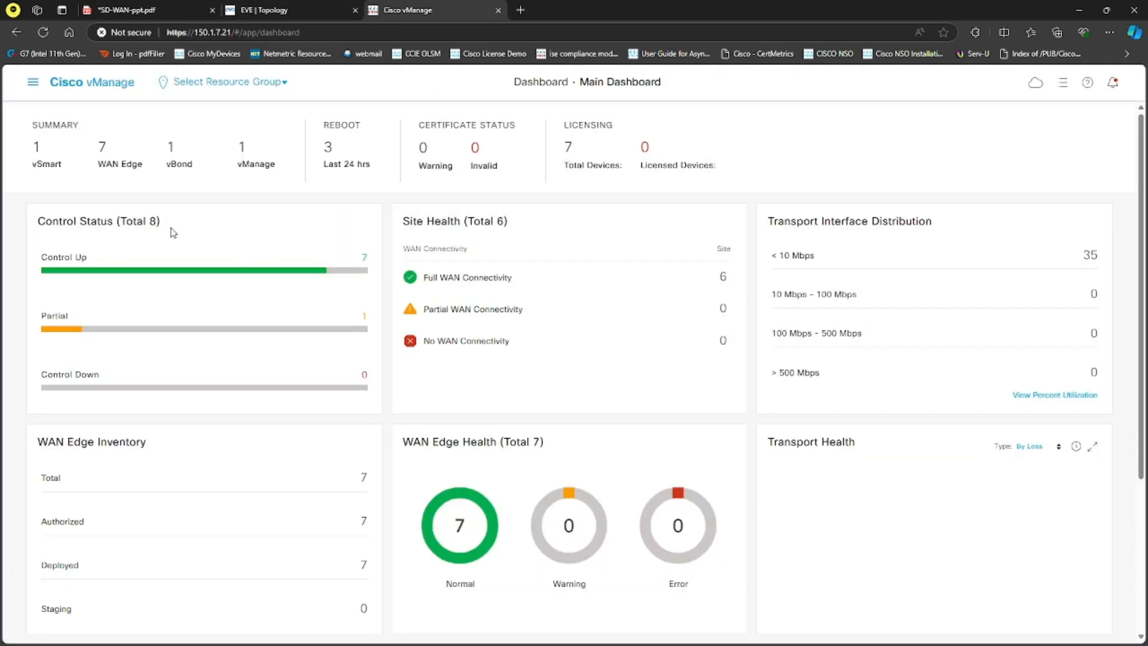